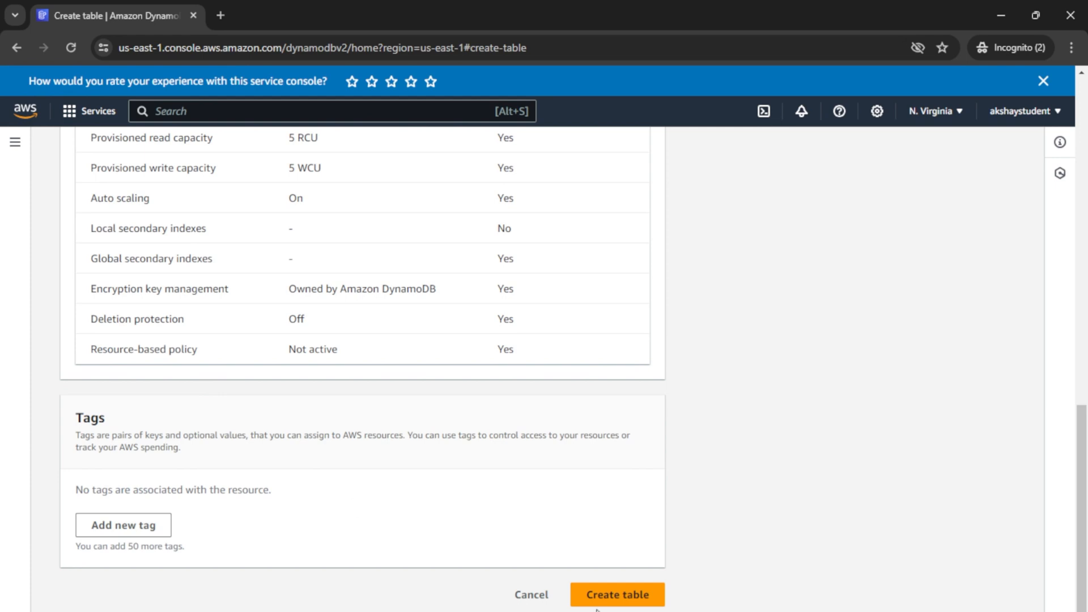
Step: Create the myCustomerTable DynamoDB table, then return to Console Home and open Lambda
left_click(623, 592)
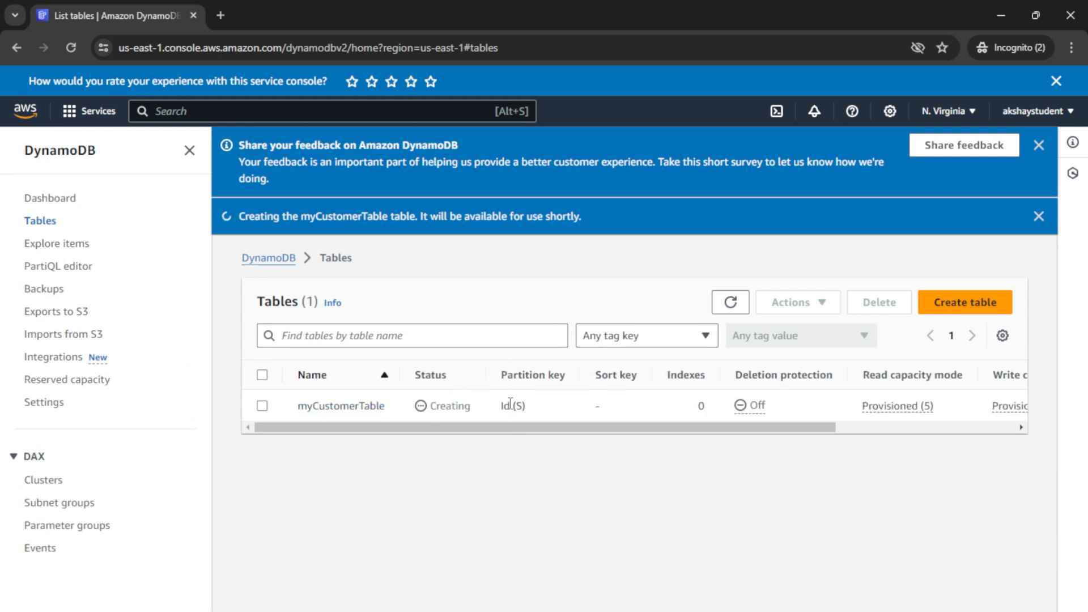
left_click(28, 118)
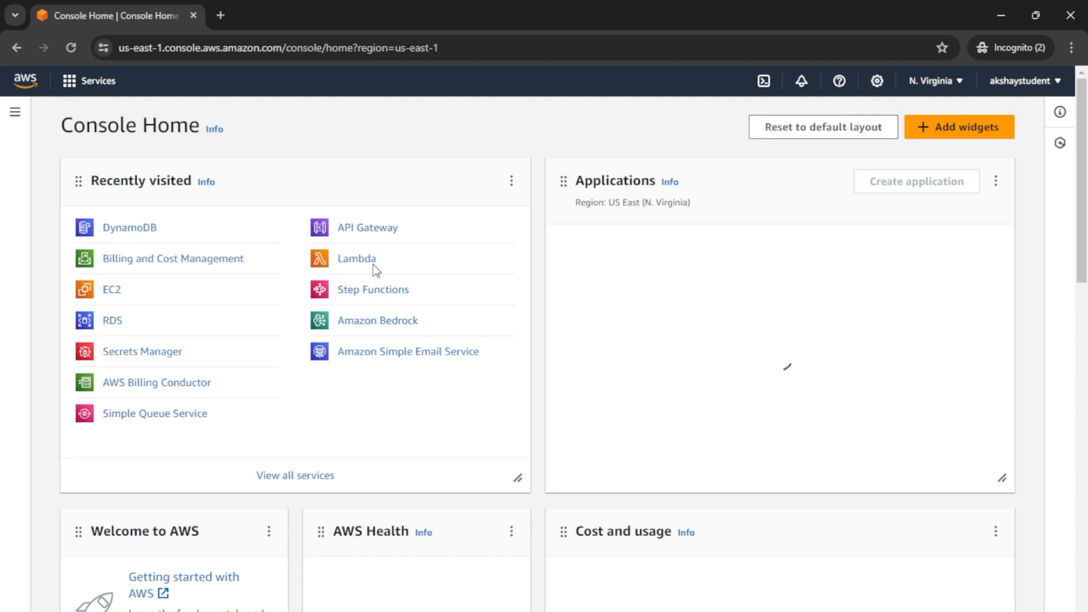
left_click(357, 262)
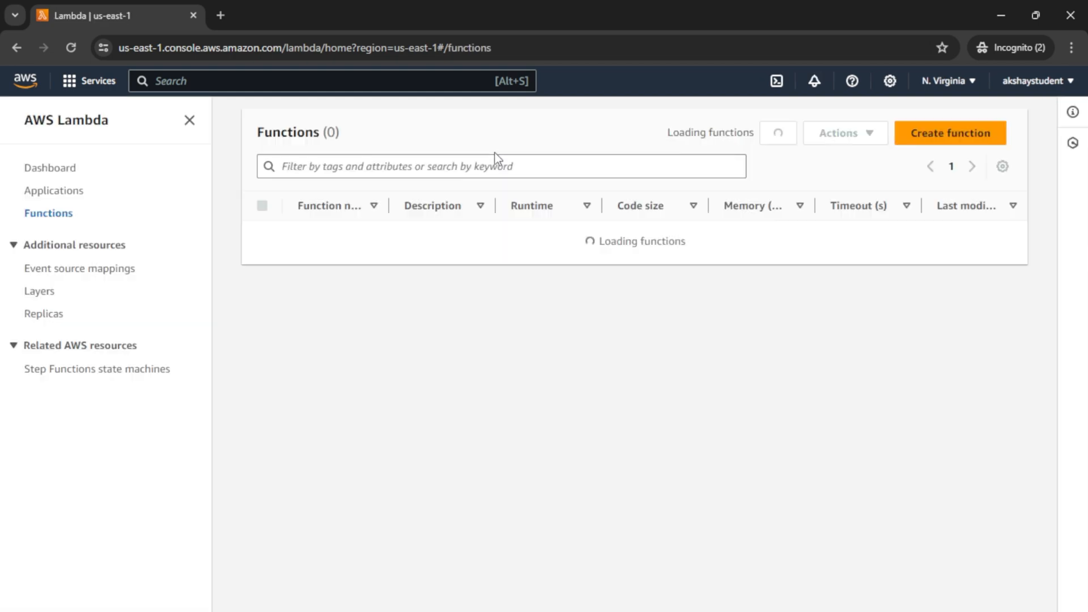
Step: Author the Lambda function CustomerFunction from scratch on the Node.js 20.x runtime
left_click(947, 170)
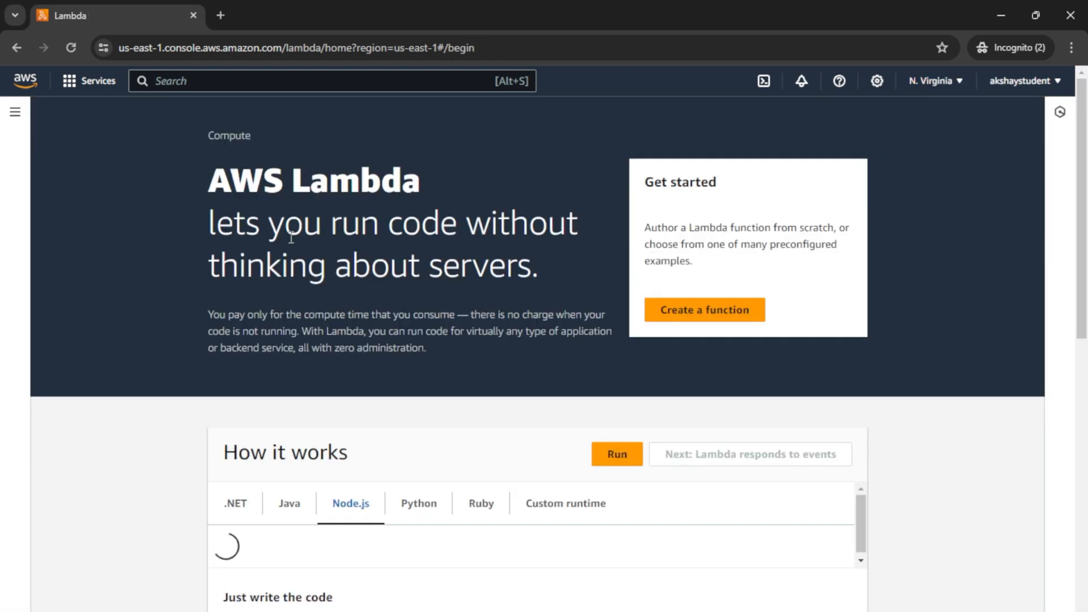
left_click(747, 314)
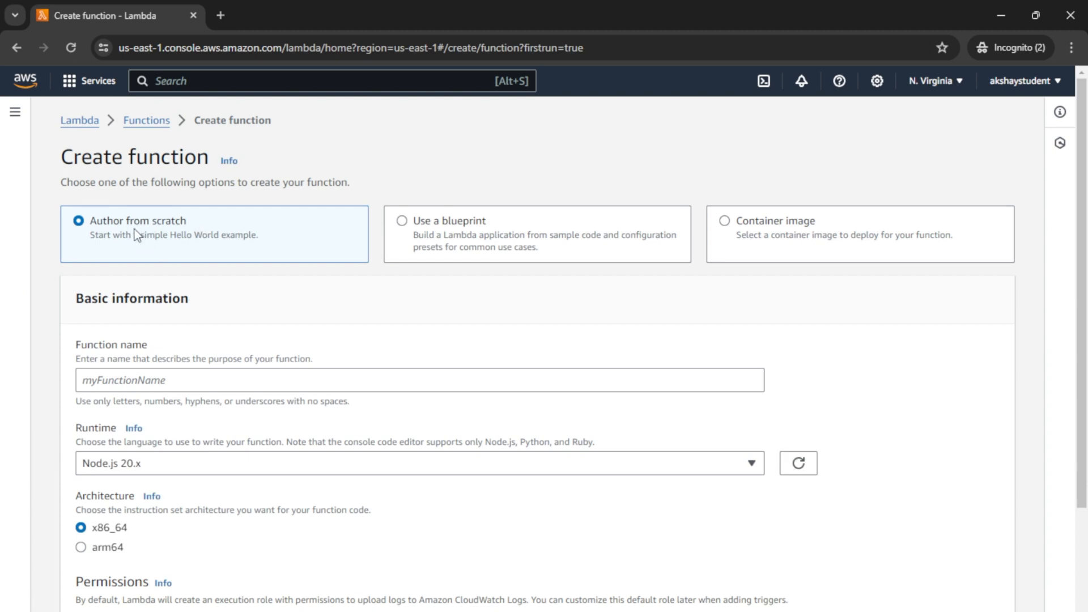
left_click(156, 383)
type("Customer")
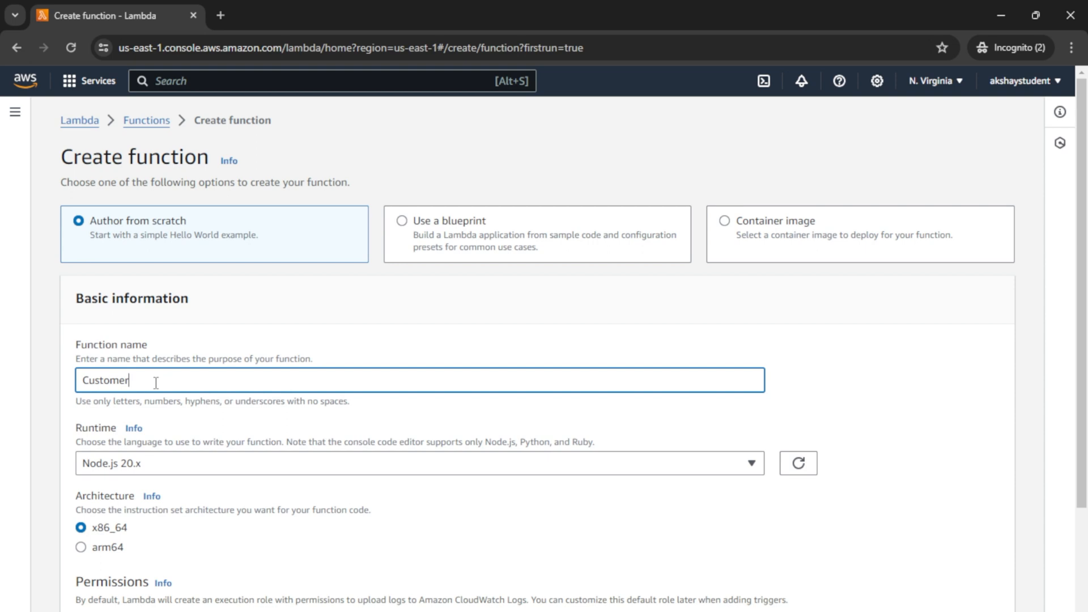
type("Function")
scroll(196, 466, "down", 1)
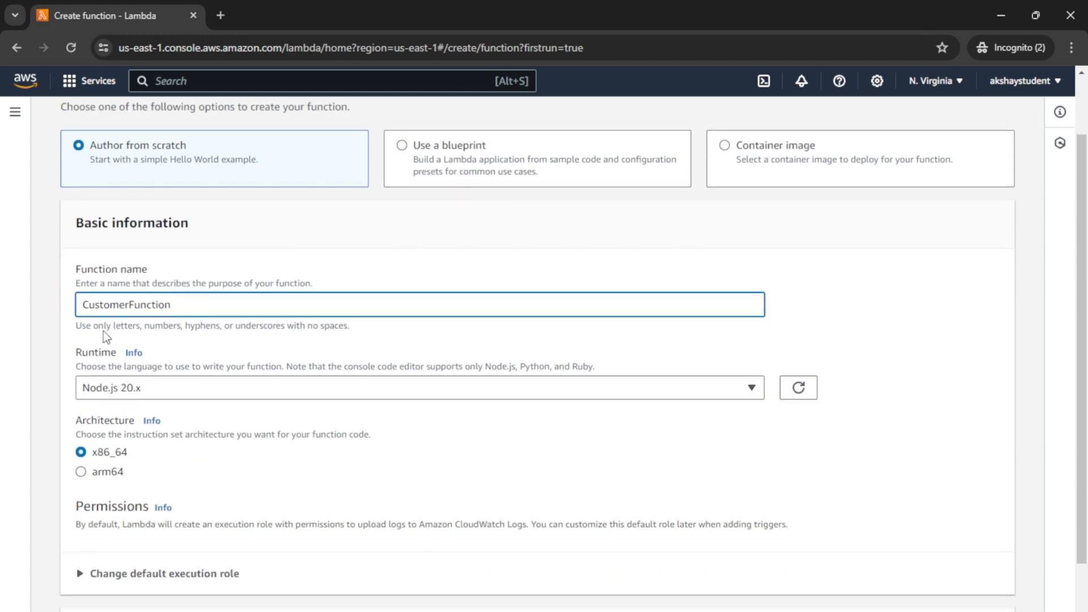
scroll(182, 473, "down", 1)
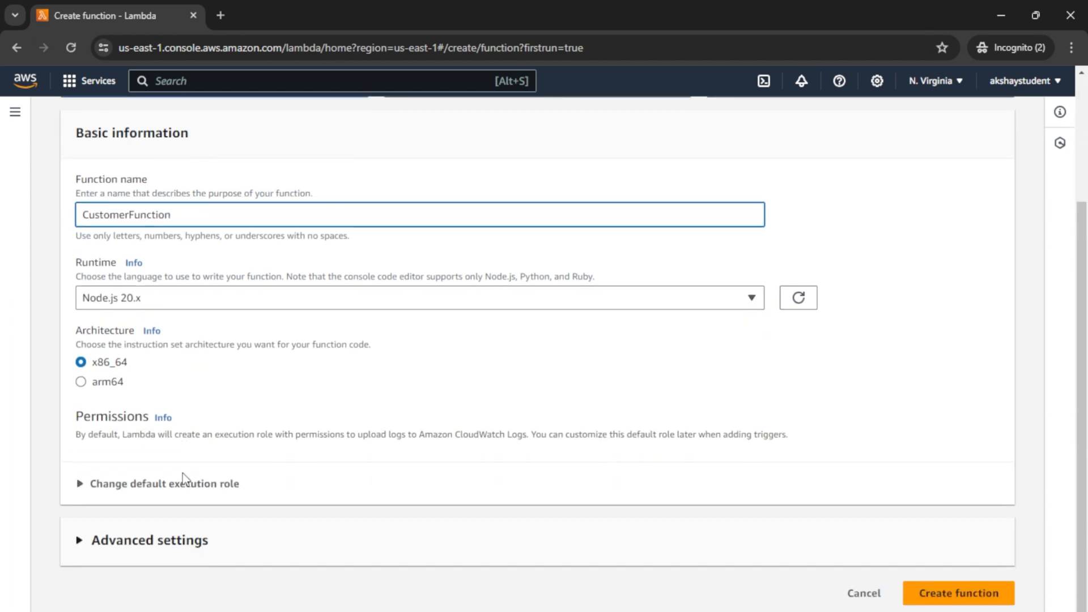
left_click(962, 592)
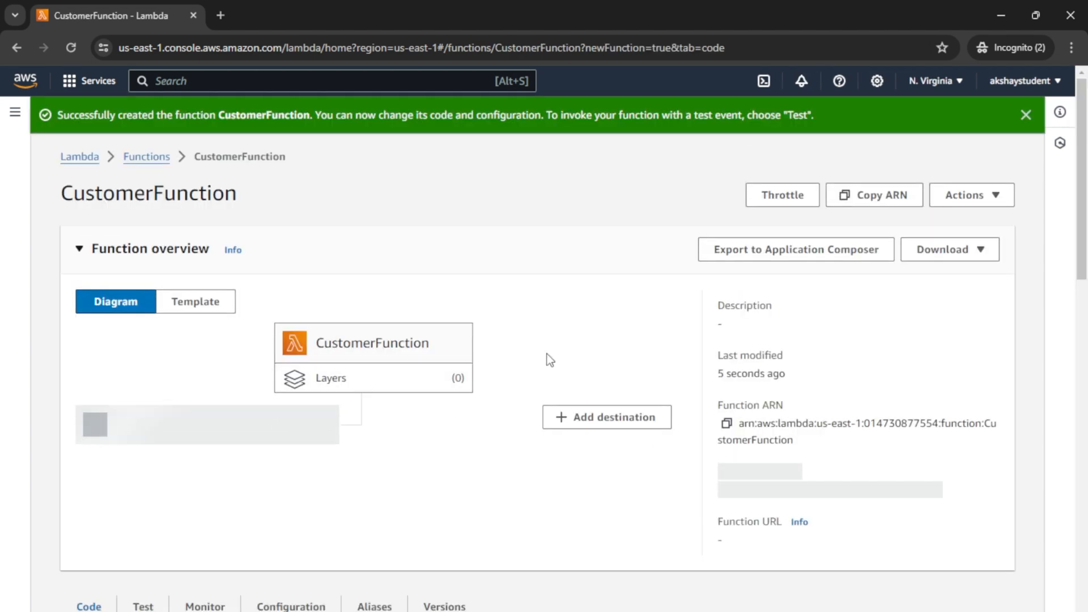
Step: Replace the default index.mjs handler with the validation code copied from Notepad
scroll(546, 357, "down", 3)
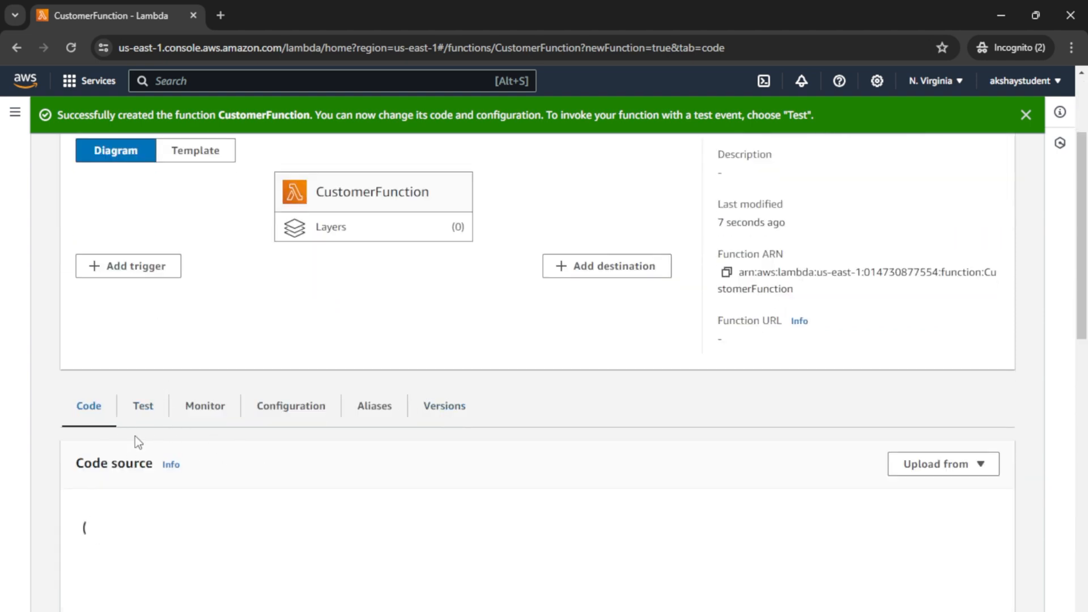
scroll(135, 436, "down", 3)
scroll(135, 436, "down", 3)
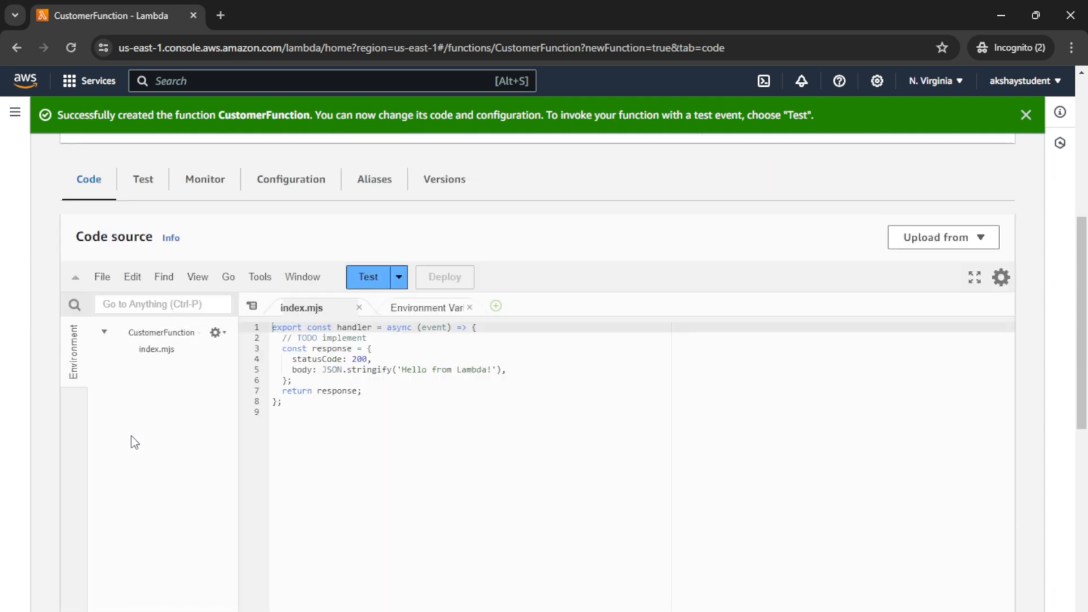
left_click_drag(274, 413, 251, 318)
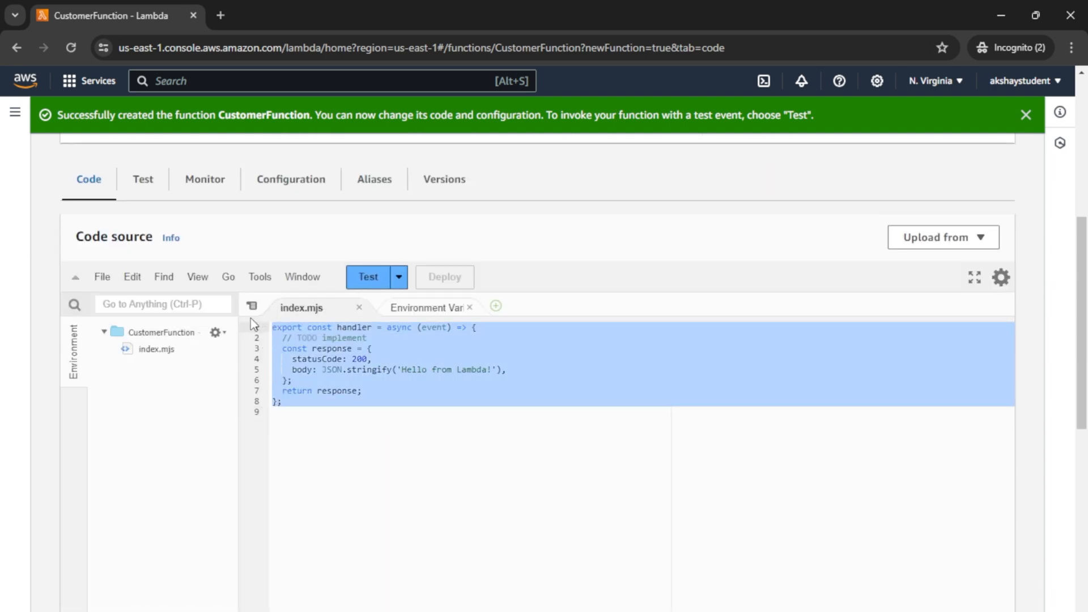
key("BackSpace")
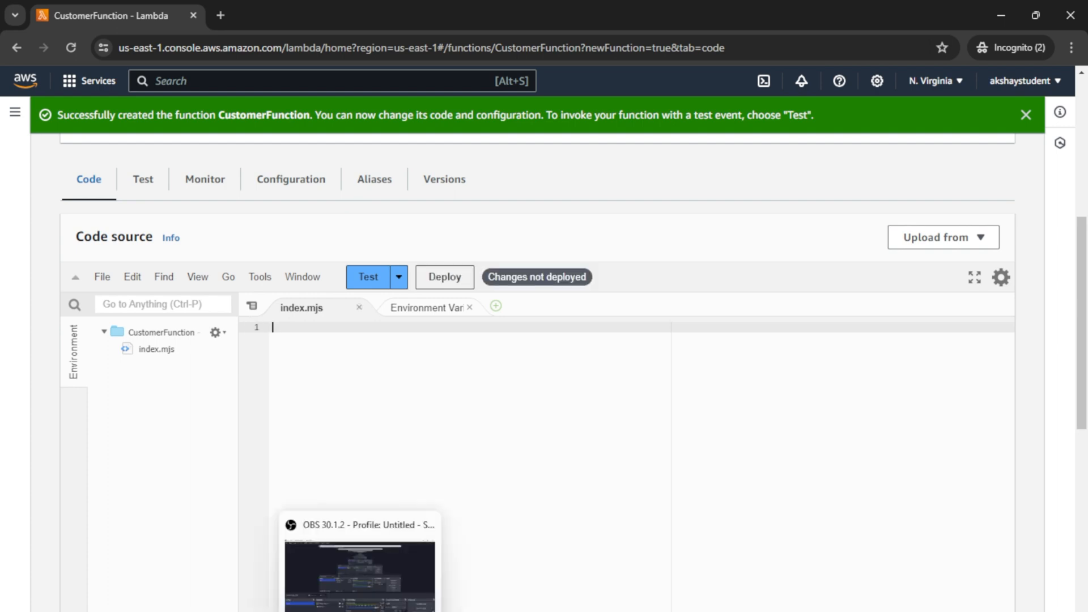
left_click_drag(106, 256, 2, 67)
key("ctrl+c")
key("alt+Tab")
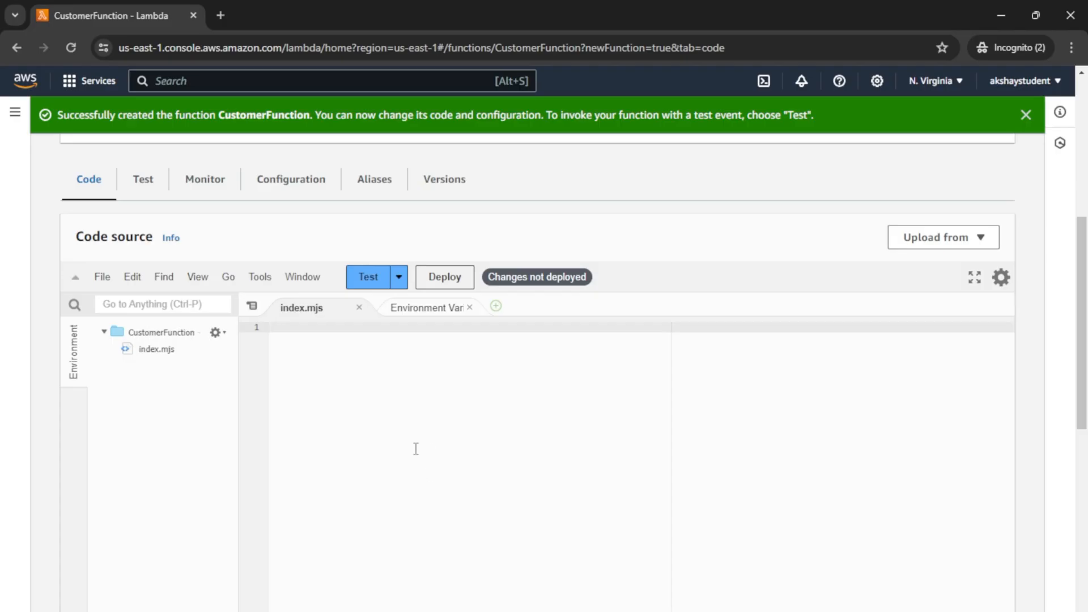
key("ctrl+v")
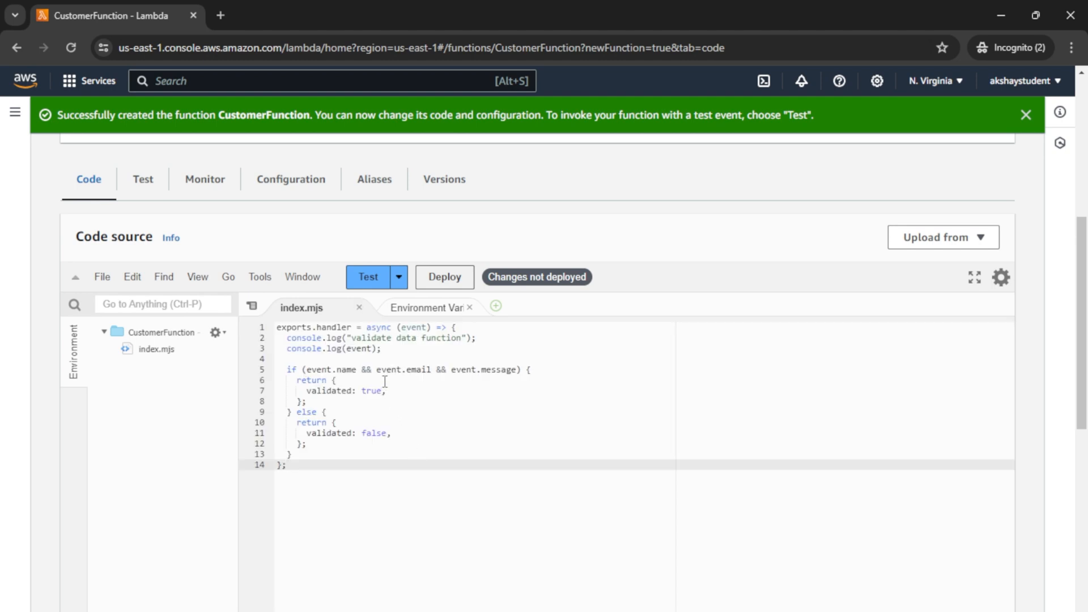
Step: Review the name, email and message check, the validated true/false returns, and the event log
double_click(346, 369)
left_click(413, 369)
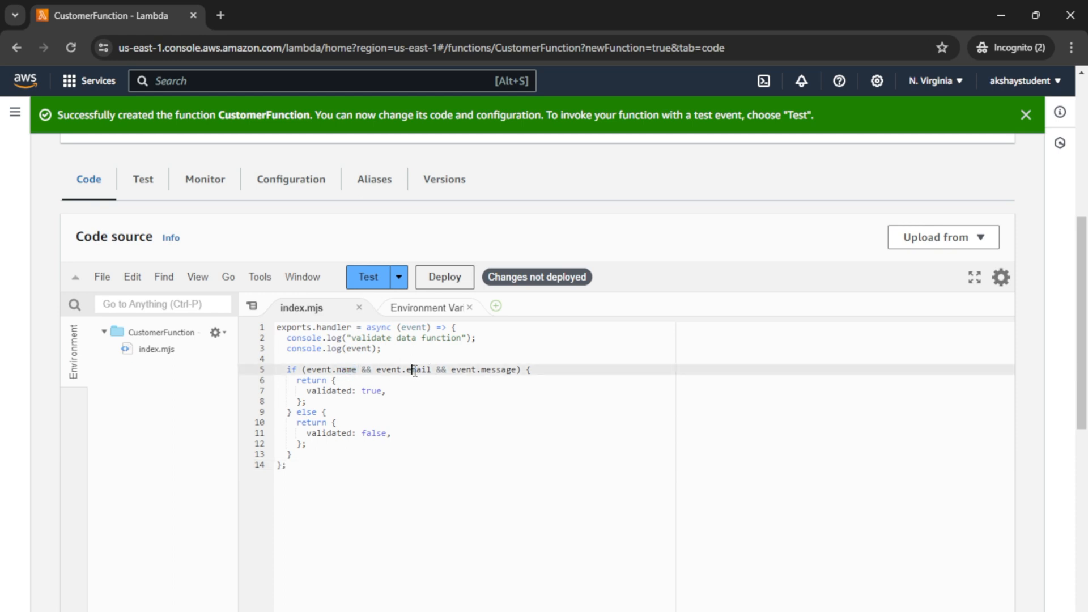
double_click(497, 369)
left_click_drag(306, 370, 511, 371)
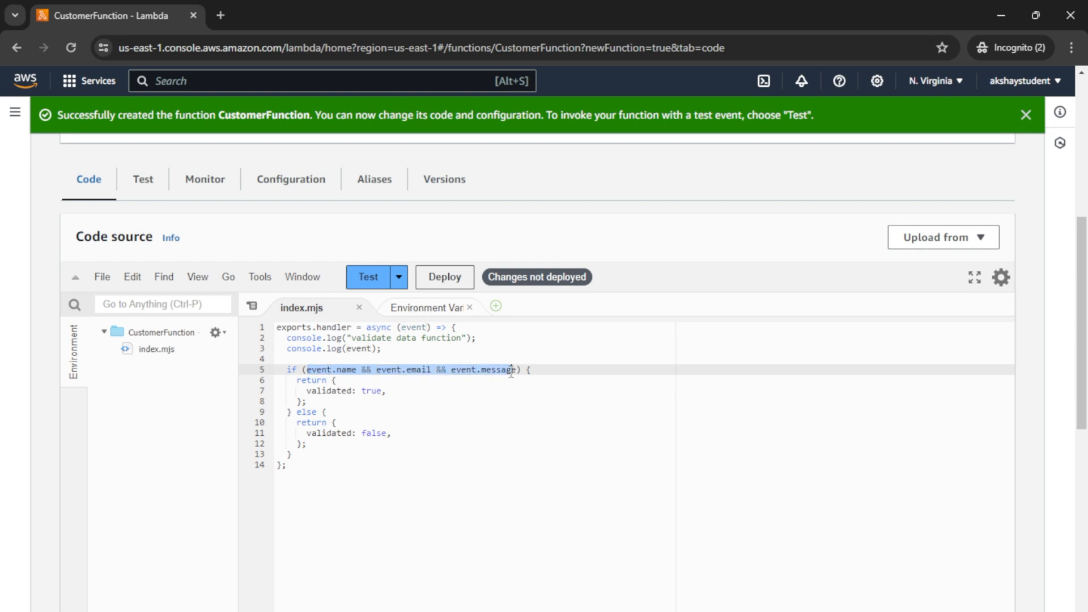
left_click_drag(307, 390, 387, 390)
triple_click(348, 434)
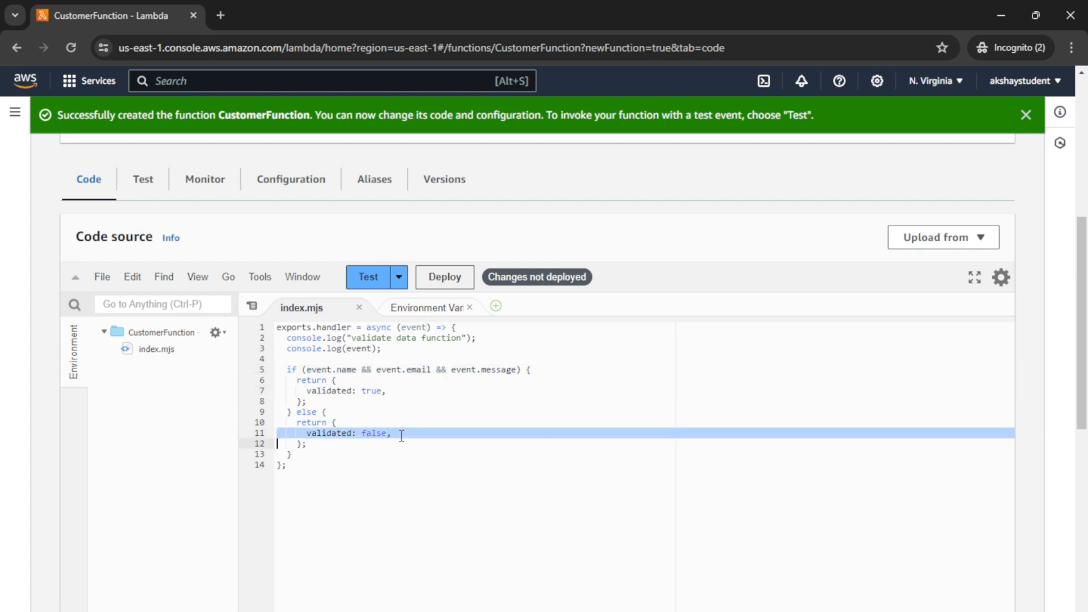
double_click(351, 373)
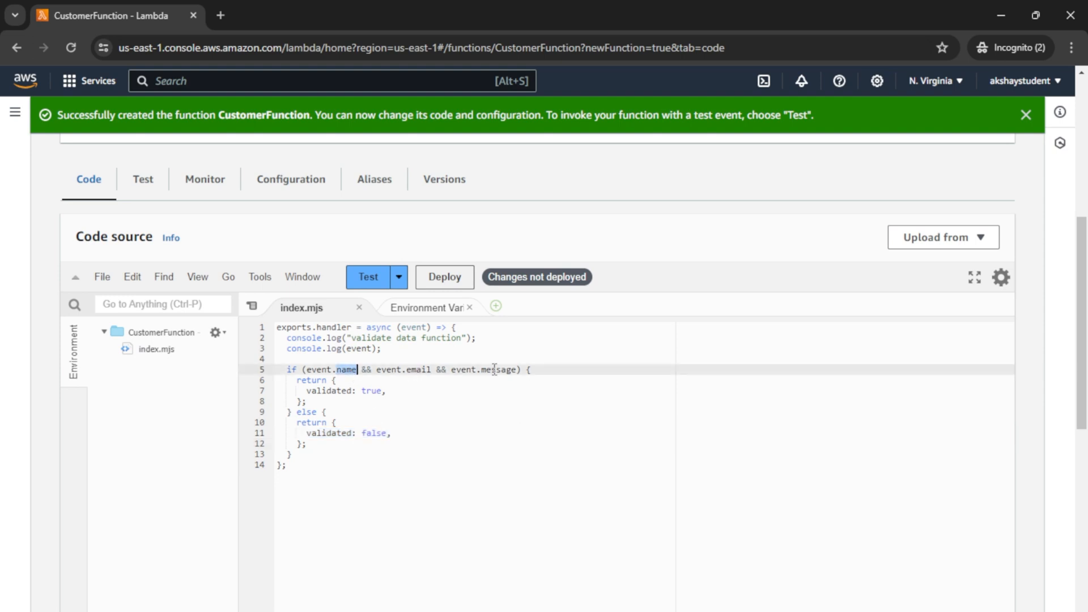
left_click(353, 348)
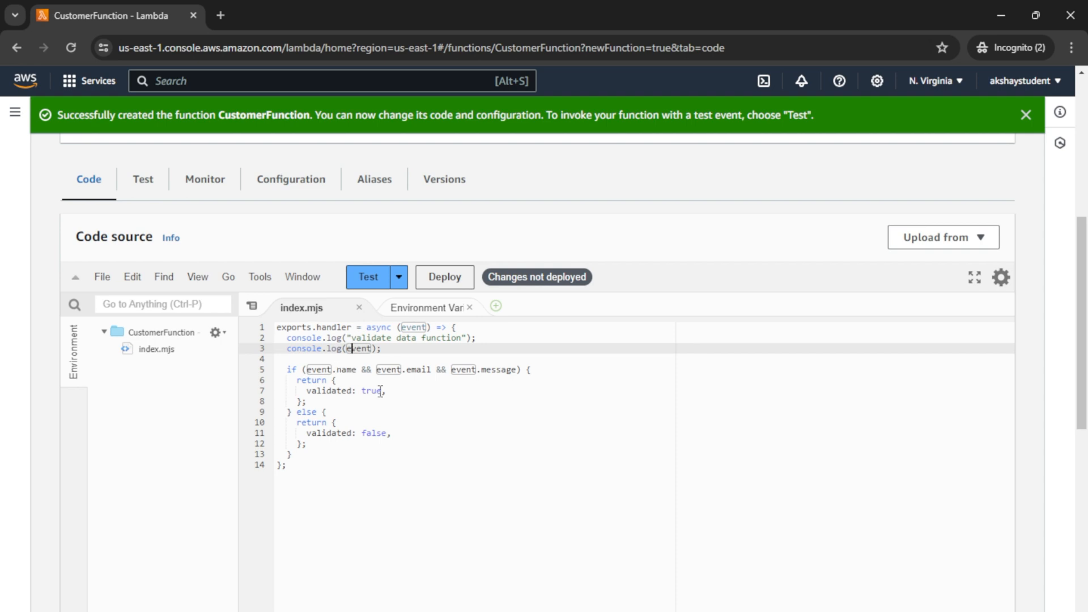
left_click_drag(1086, 306, 1083, 269)
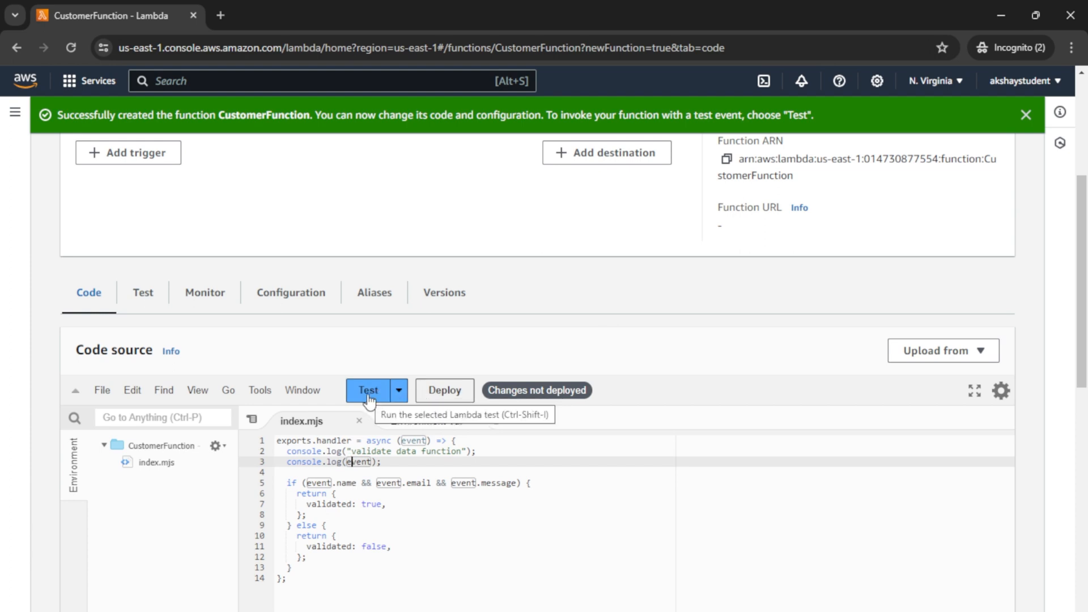
Step: Deploy the validation code and start a new test event named TestNewEvent
left_click(429, 397)
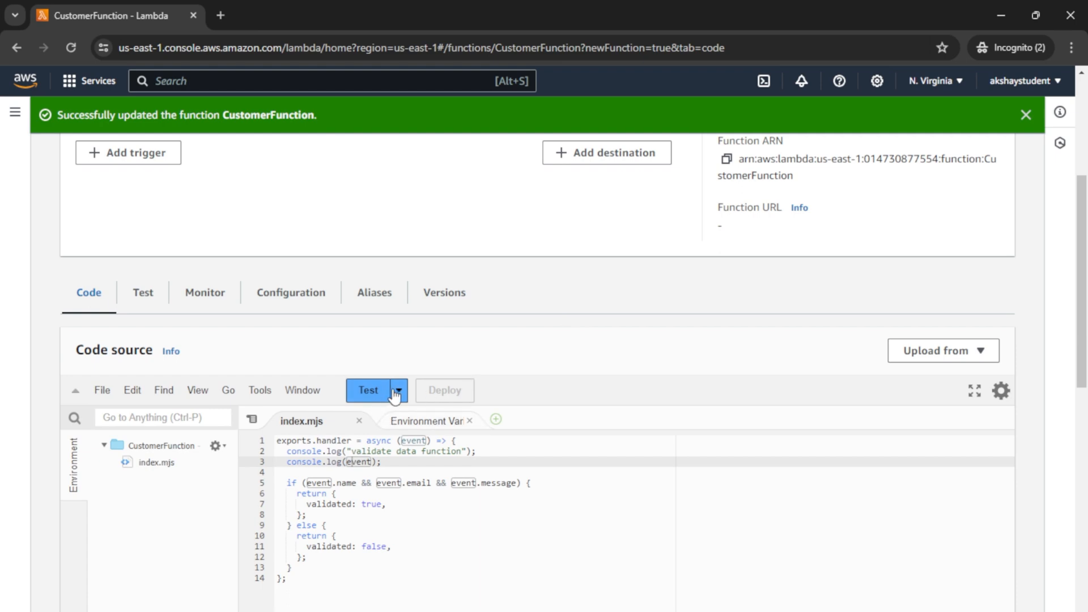
left_click(369, 391)
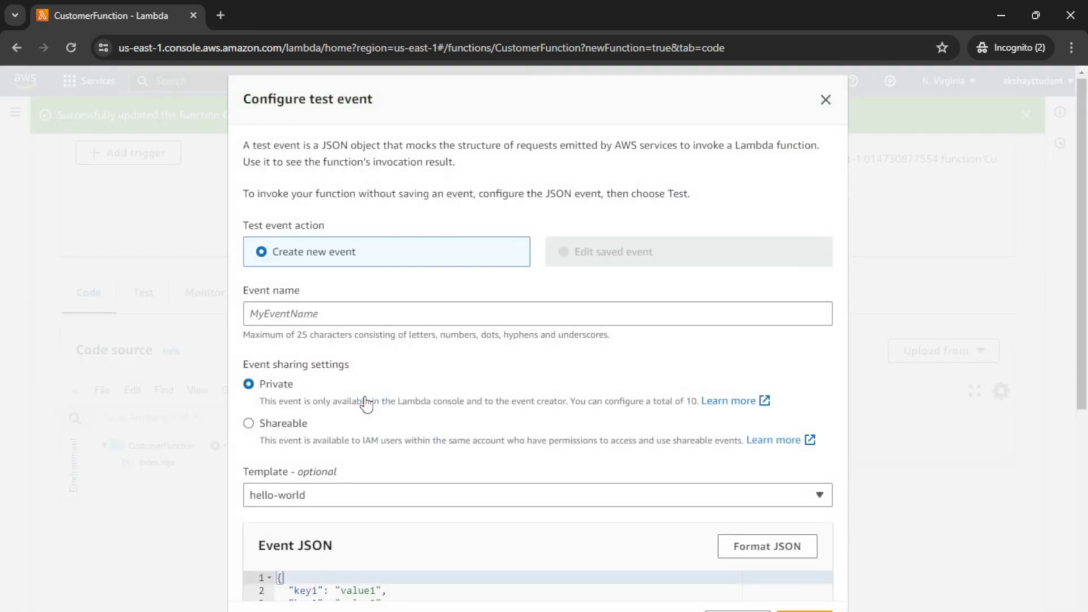
left_click(352, 313)
type("Te")
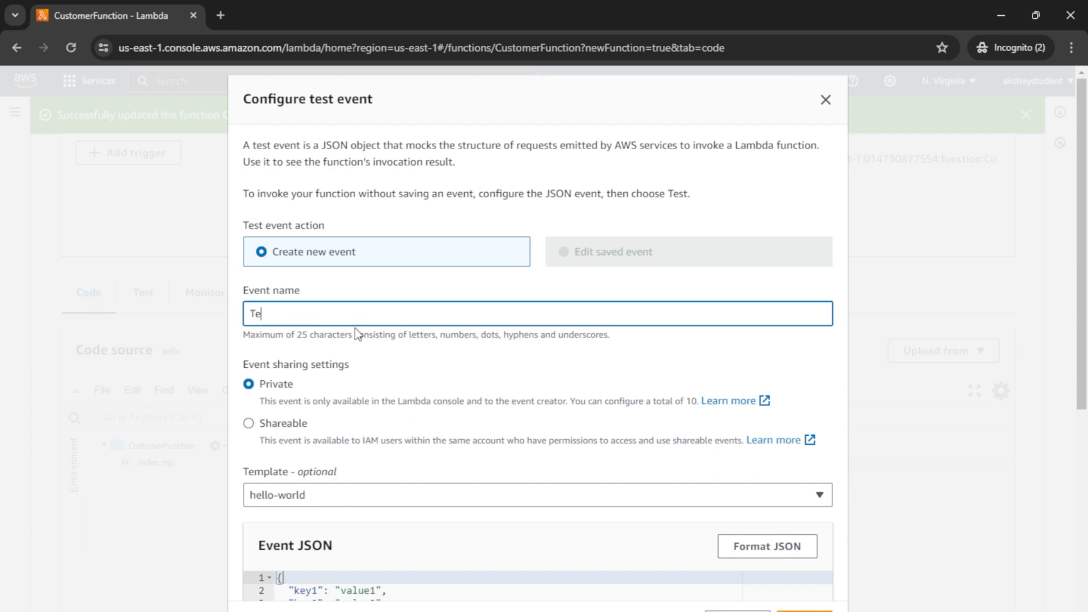
type("stNewEvent")
scroll(412, 515, "down", 3)
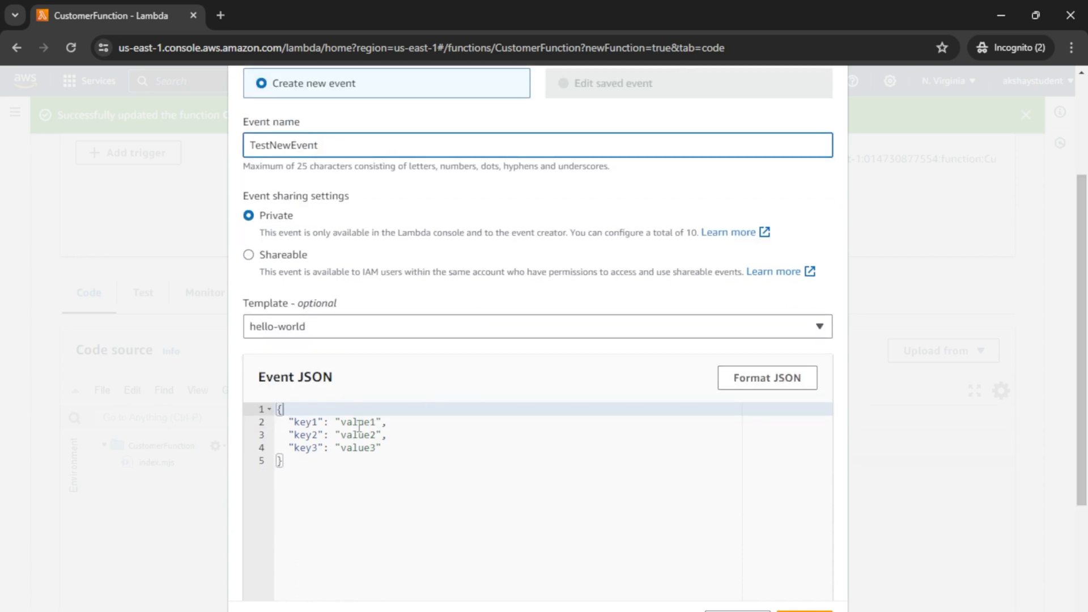
Step: Fill the event with a sample name, an e-mail address and 'Hi!! Good Morning', then save it
double_click(358, 422)
type("Akshay")
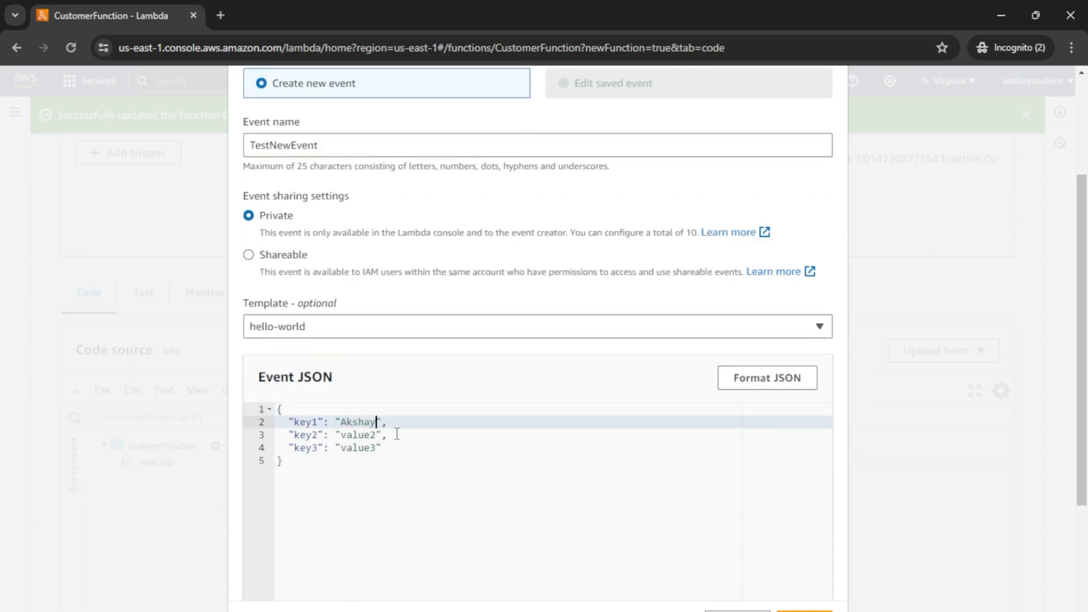
double_click(362, 435)
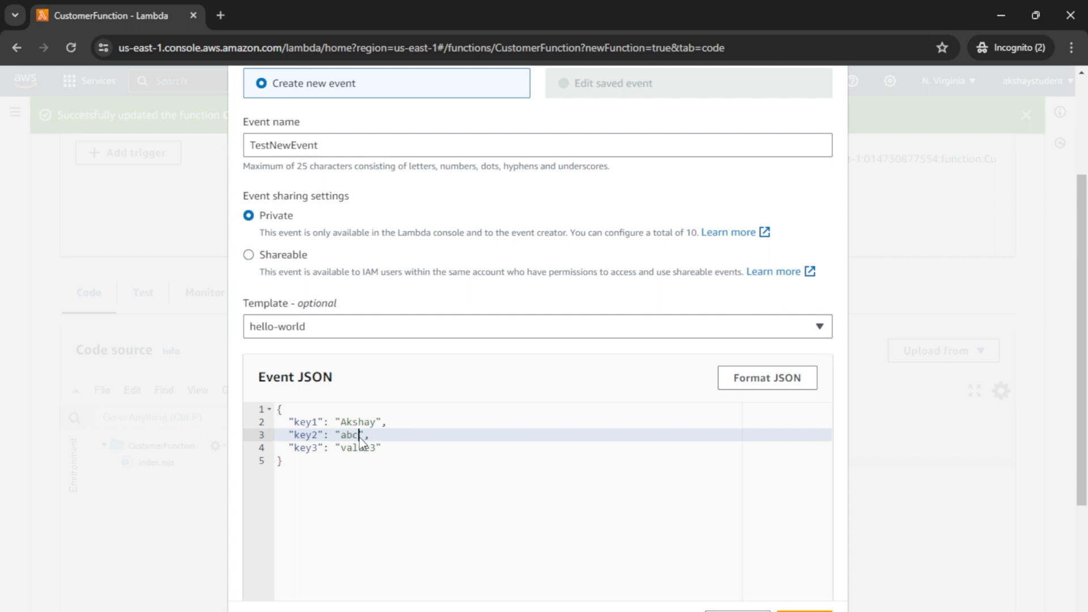
double_click(361, 447)
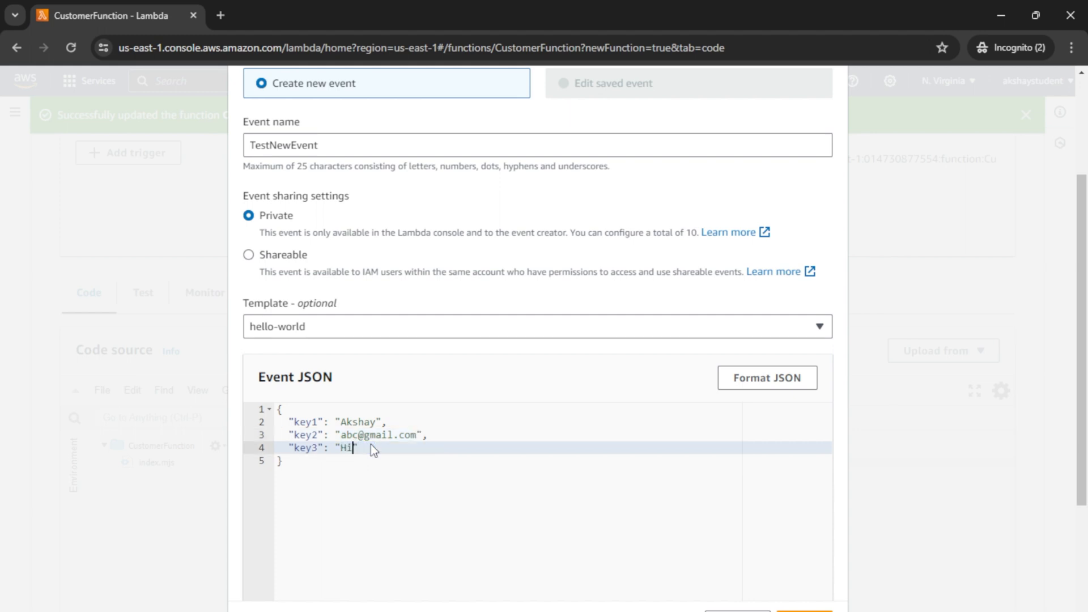
type("Hi!! Good Morning")
left_click(793, 611)
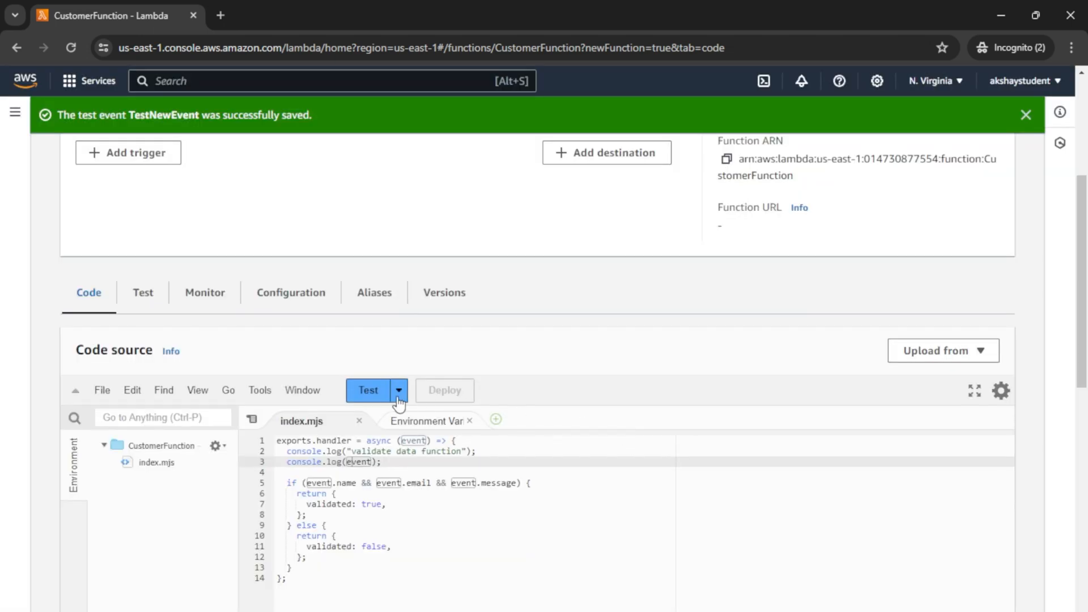
Step: Select TestNewEvent as the test event and run CustomerFunction with it
left_click(399, 392)
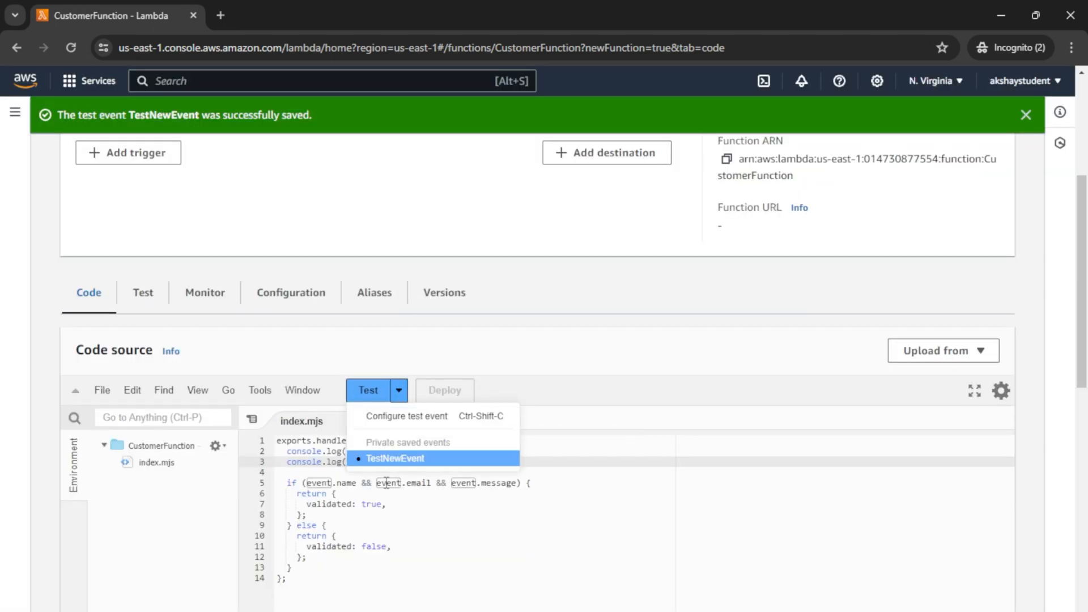
left_click(385, 463)
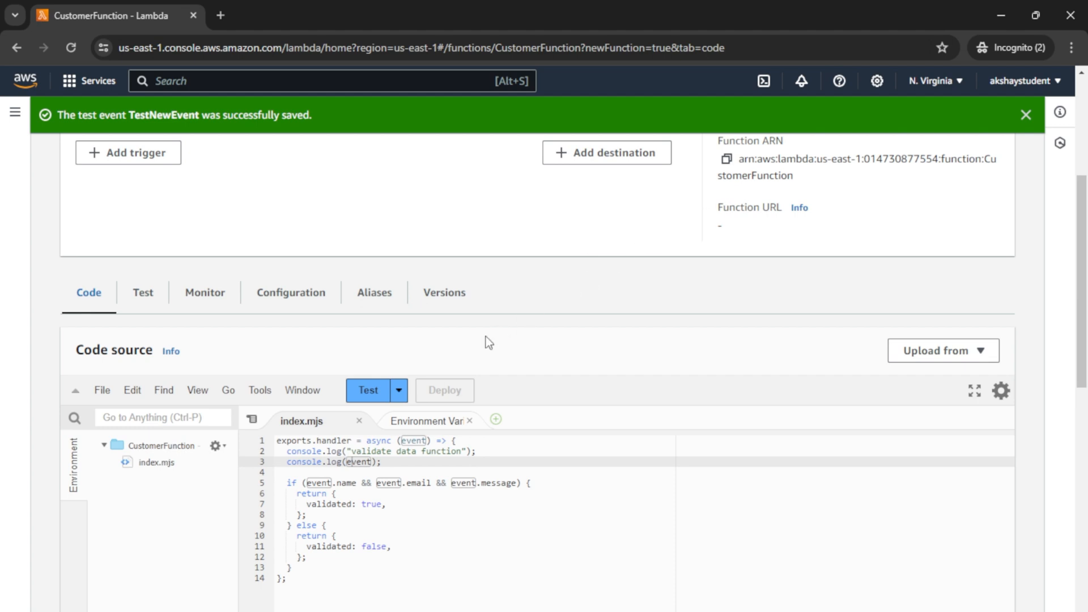
left_click(402, 398)
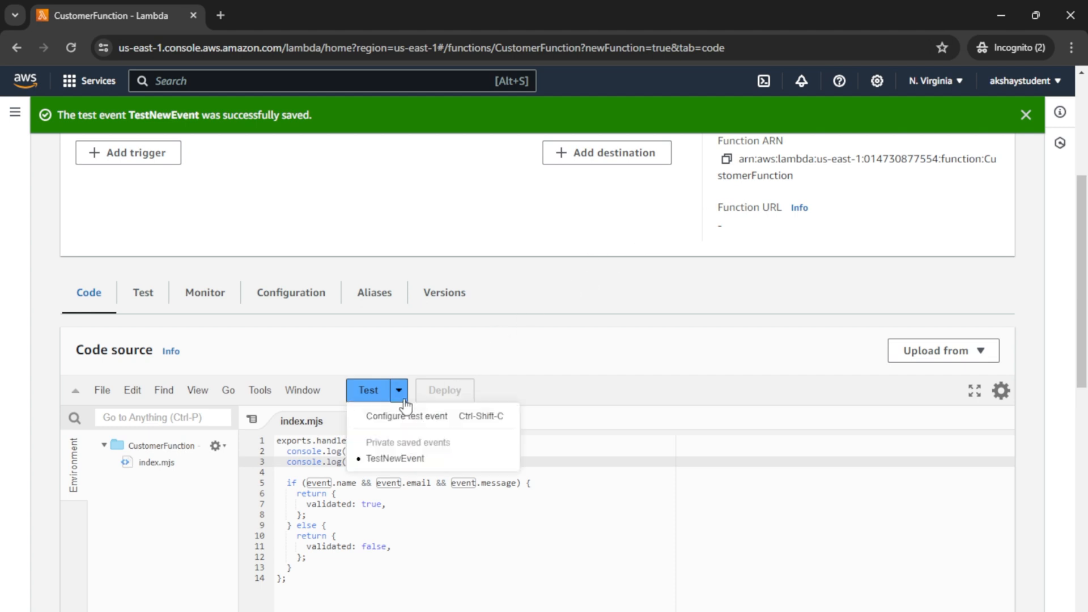
left_click(386, 457)
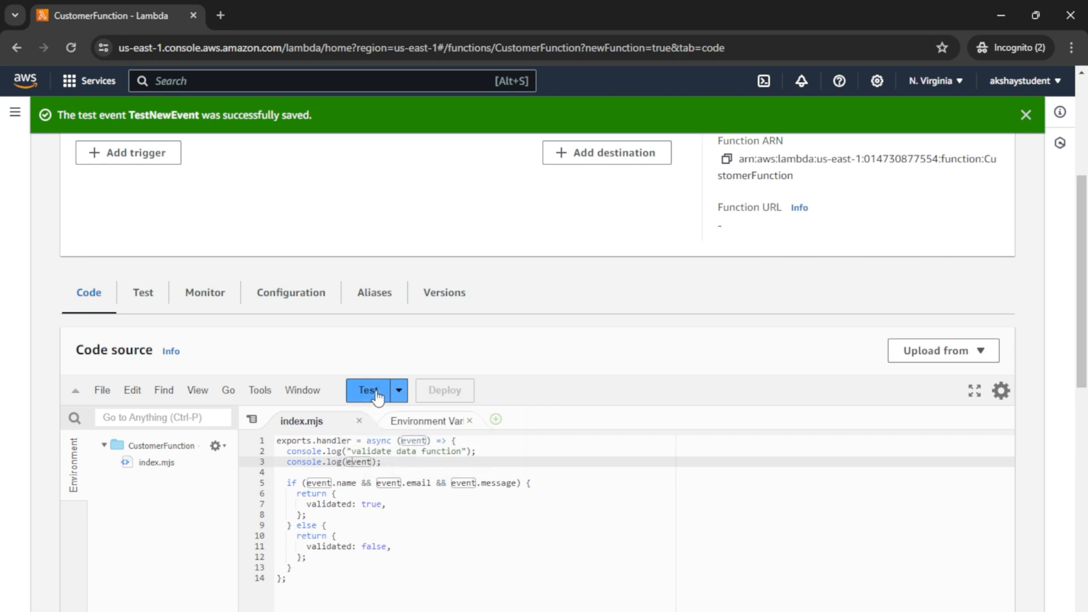
left_click(369, 390)
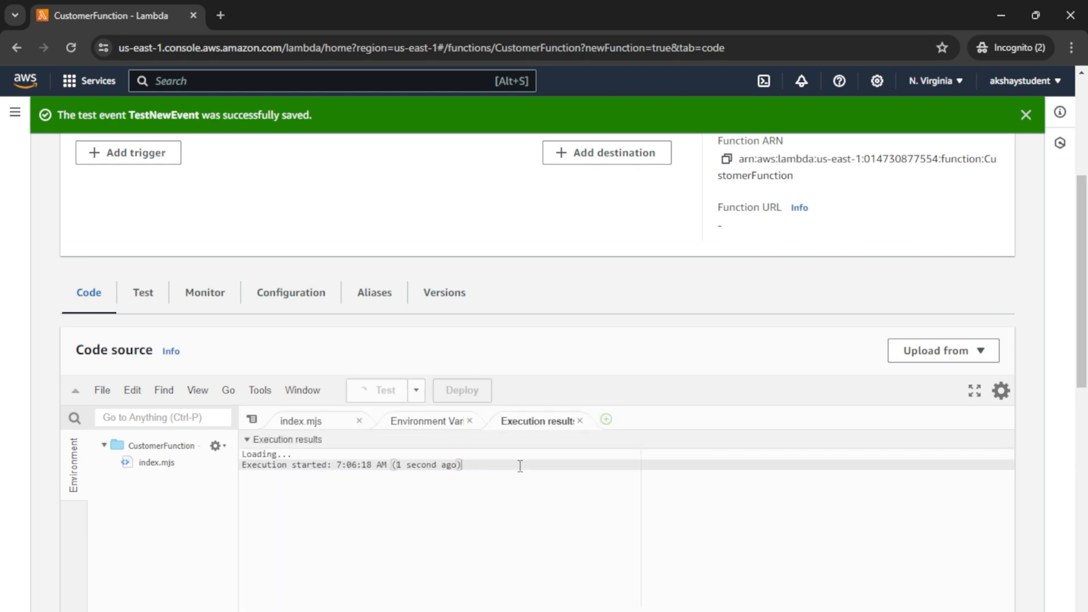
scroll(519, 466, "down", 3)
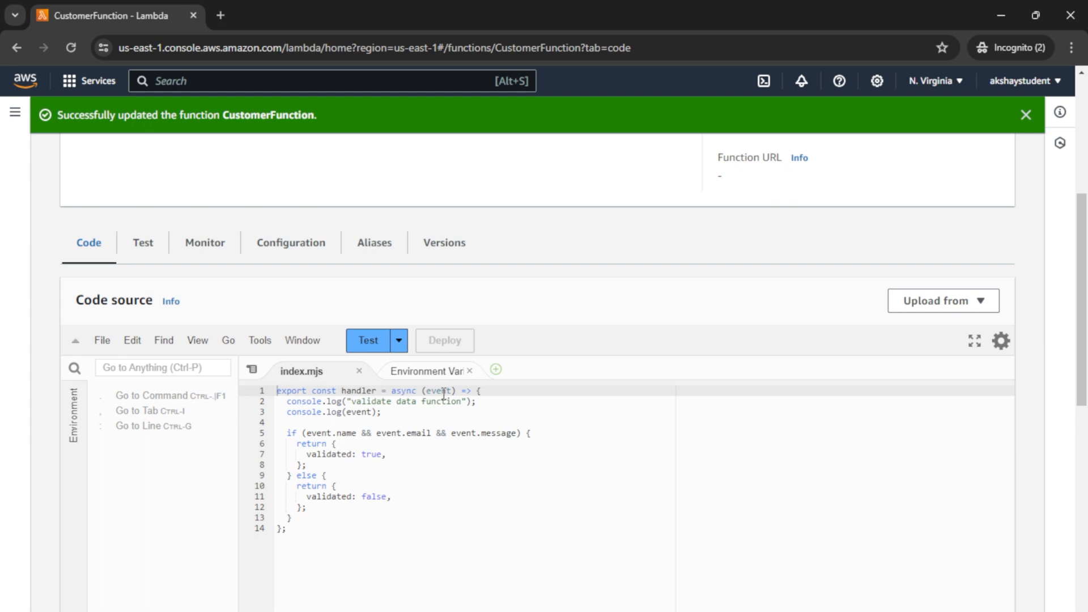
Step: Run the full test event from the Test tab and check validated in the expanded Details
double_click(357, 391)
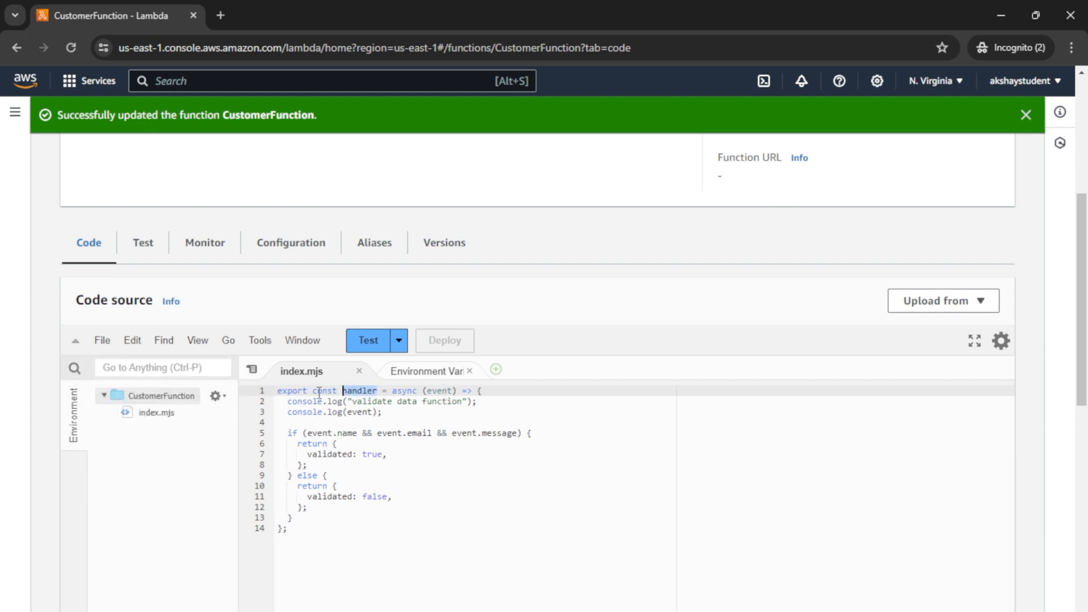
left_click(318, 391)
left_click(147, 253)
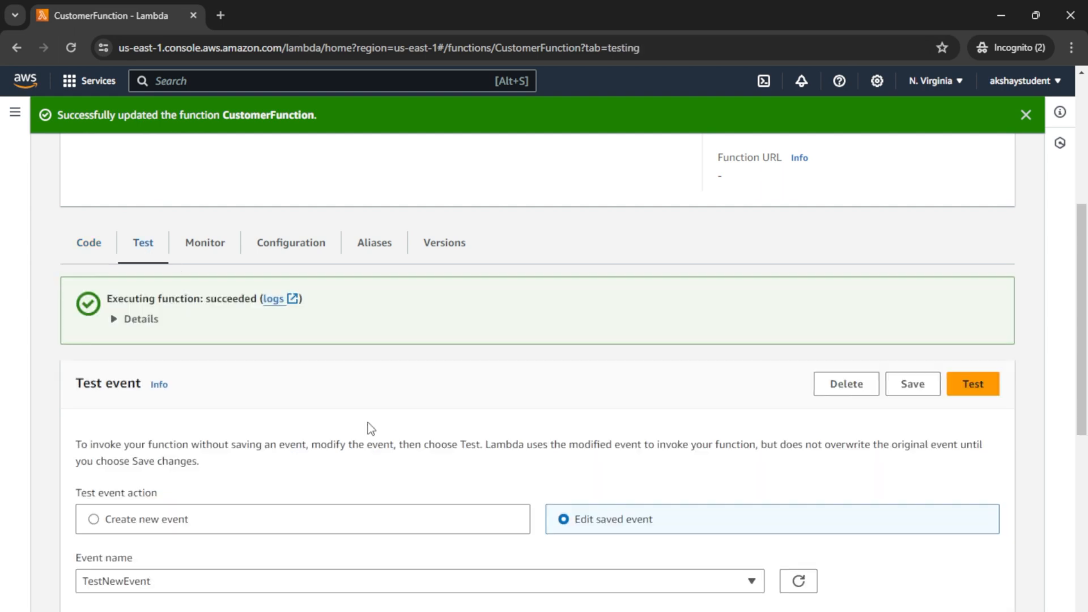
scroll(355, 423, "down", 7)
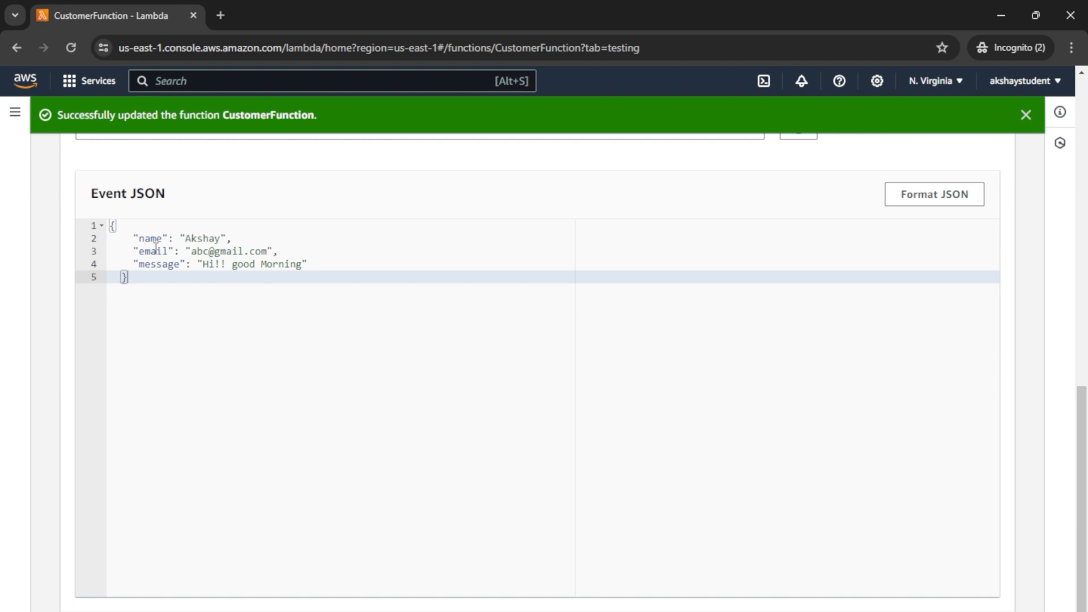
left_click(157, 264)
scroll(421, 319, "up", 3)
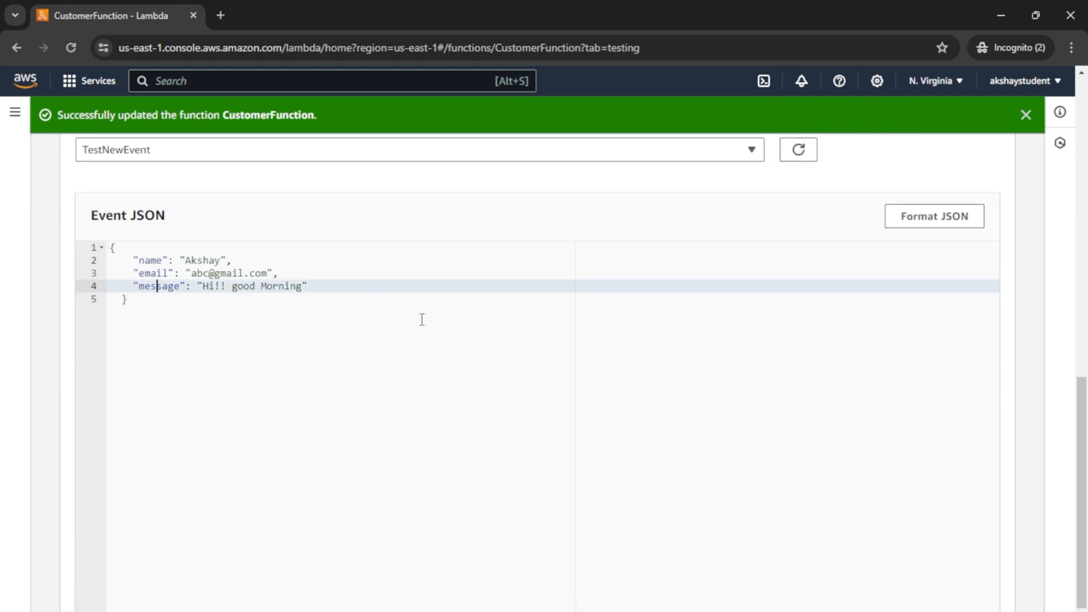
scroll(1085, 284, "up", 4)
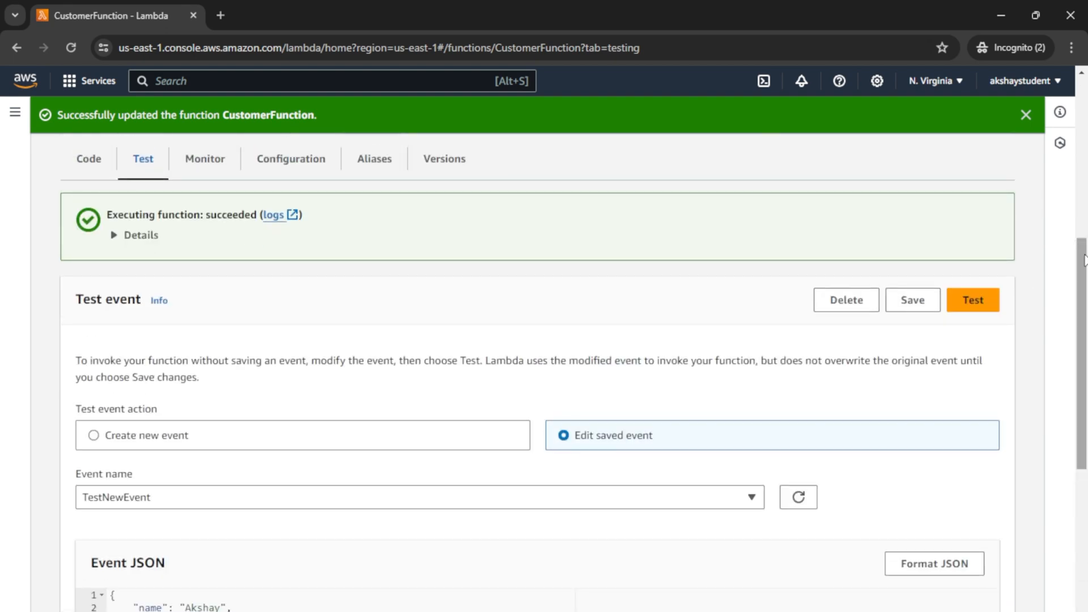
left_click(971, 300)
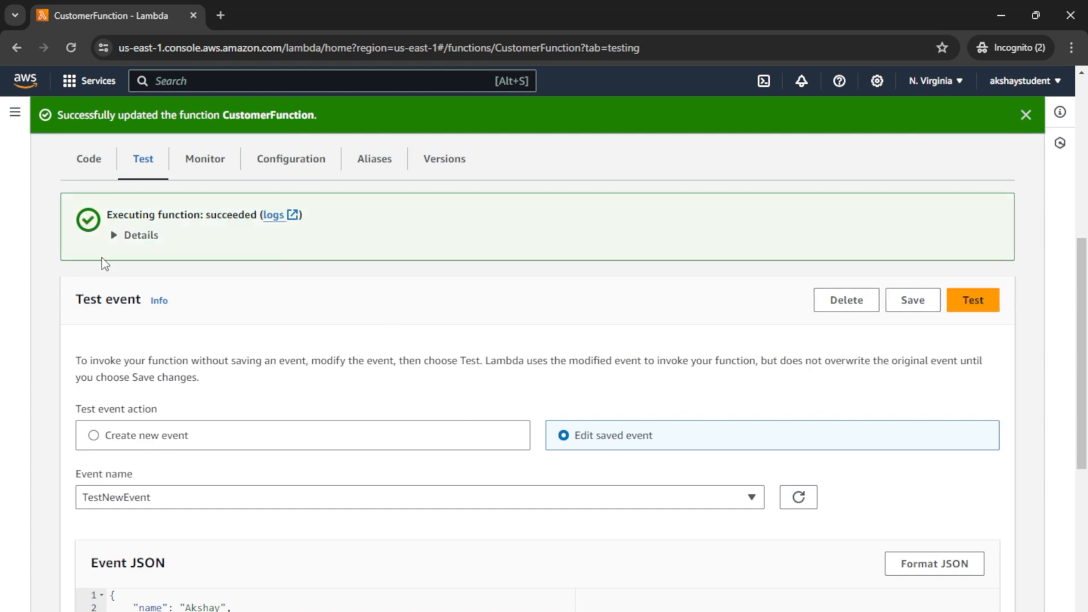
left_click(138, 236)
double_click(150, 302)
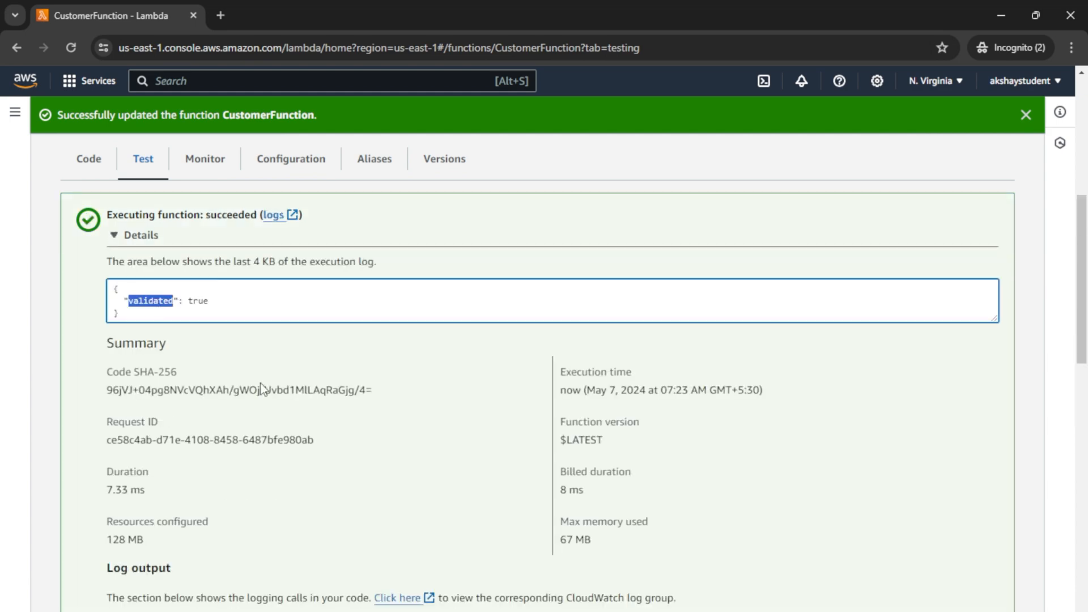
scroll(258, 387, "down", 12)
Step: Clear the name value in the event JSON and rerun the test
double_click(193, 440)
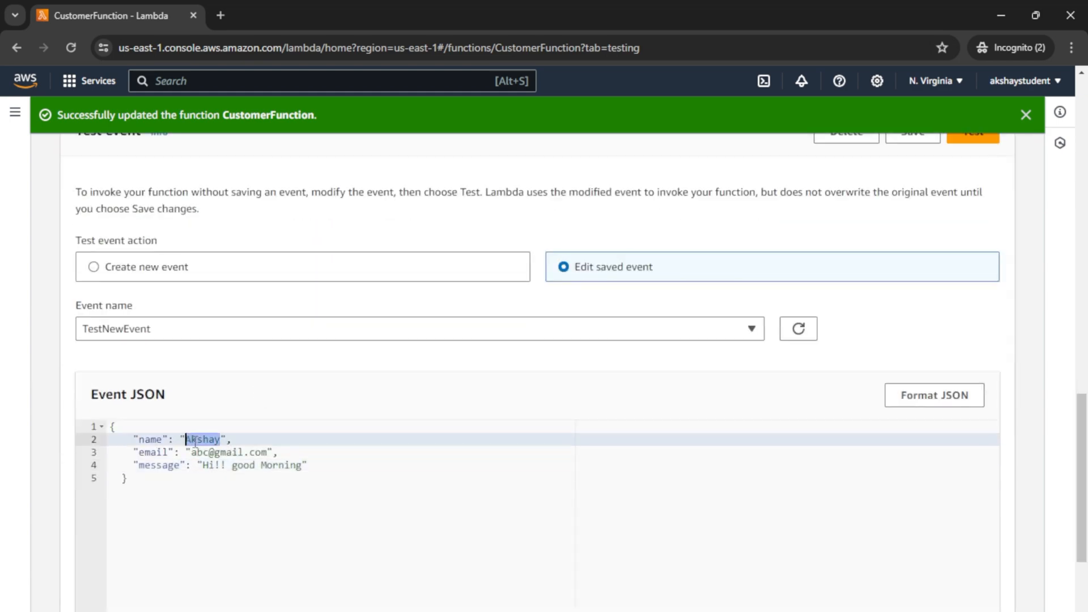
key("BackSpace")
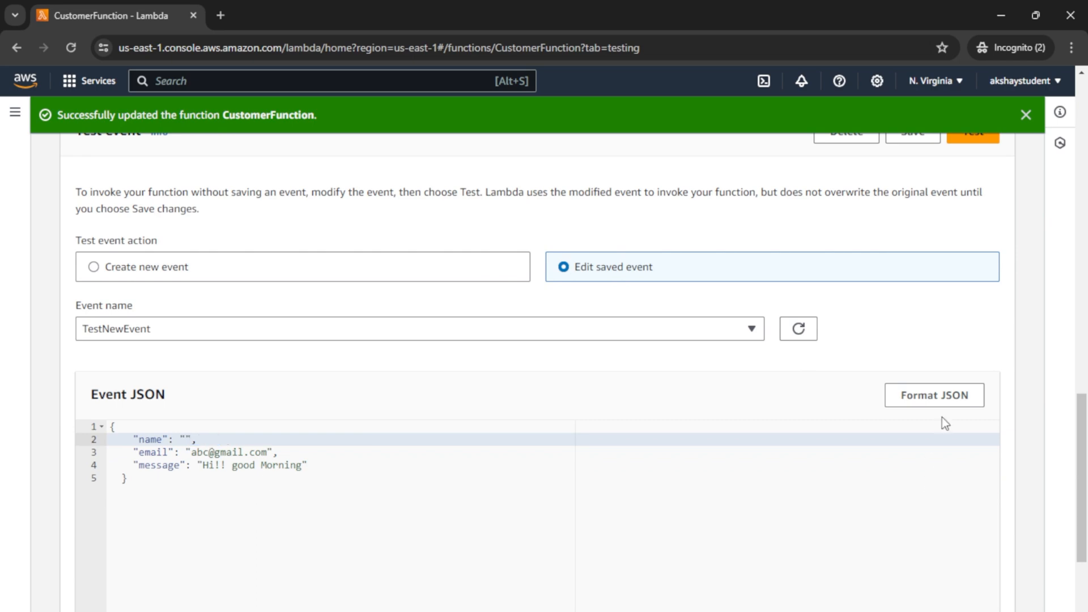
left_click_drag(1081, 438, 1081, 356)
left_click(969, 411)
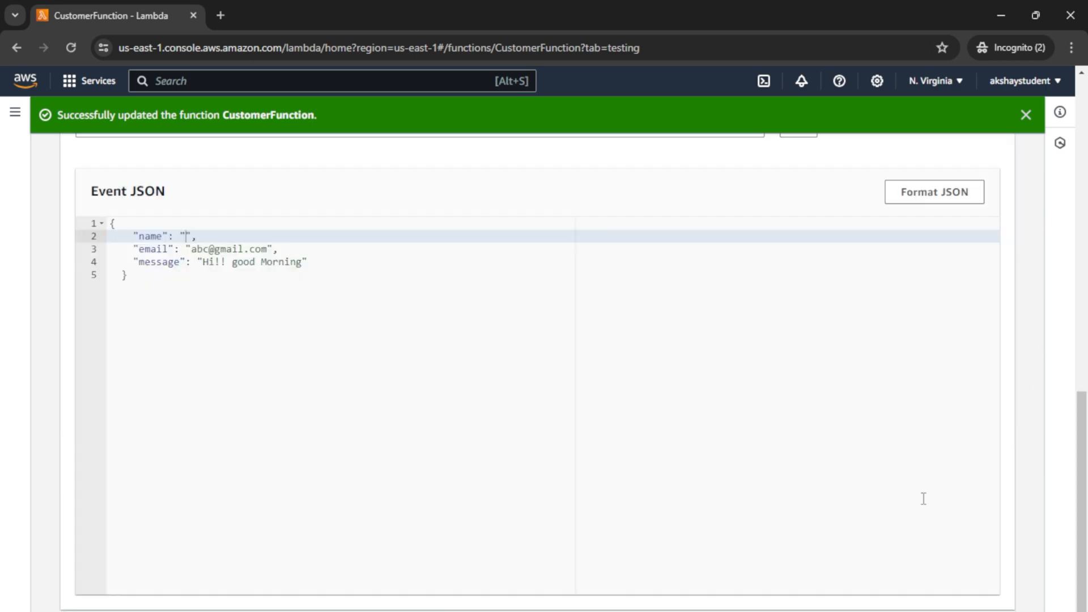
scroll(258, 375, "up", 4)
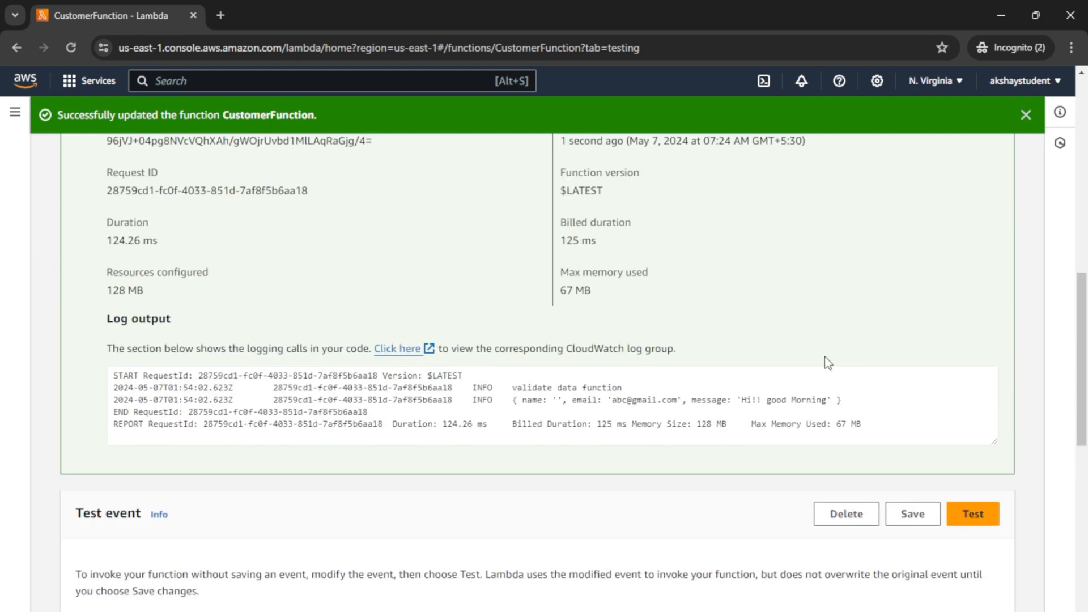
left_click_drag(125, 203, 226, 203)
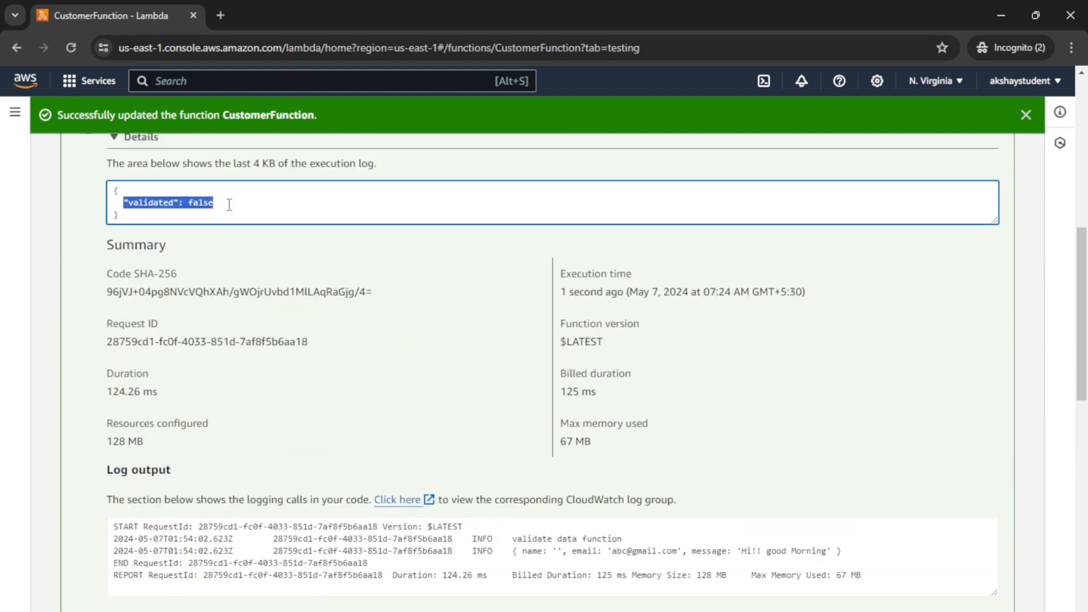
scroll(236, 340, "down", 8)
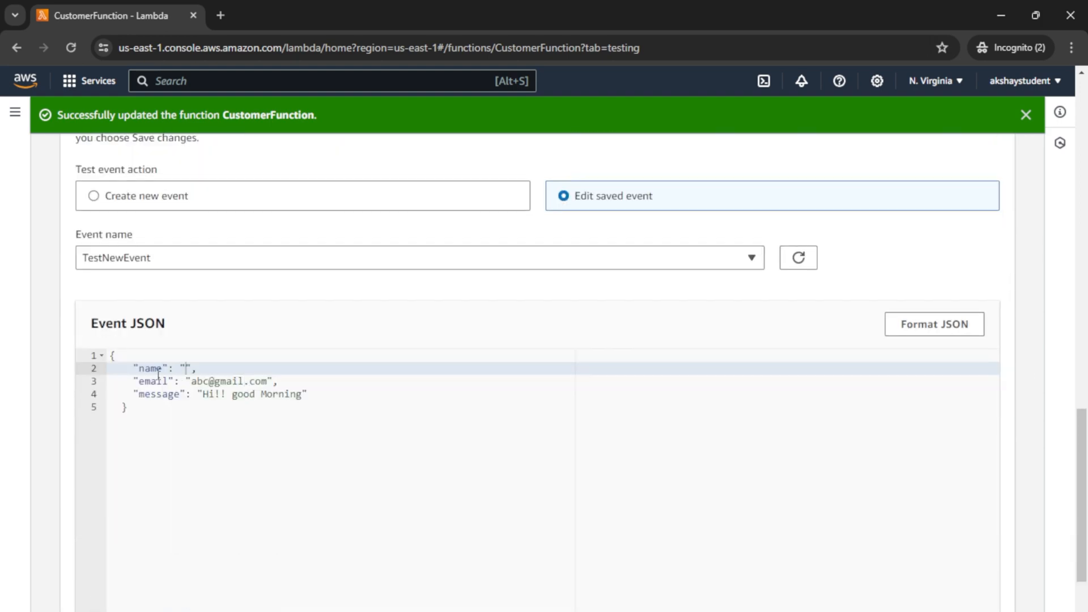
Step: Review the event and log output, including the RequestId lines and the logged event
left_click(151, 370)
scroll(795, 376, "up", 1)
scroll(795, 377, "up", 3)
scroll(795, 377, "down", 4)
left_click(358, 401)
key("shift+Up")
key("shift+Up")
scroll(355, 410, "up", 8)
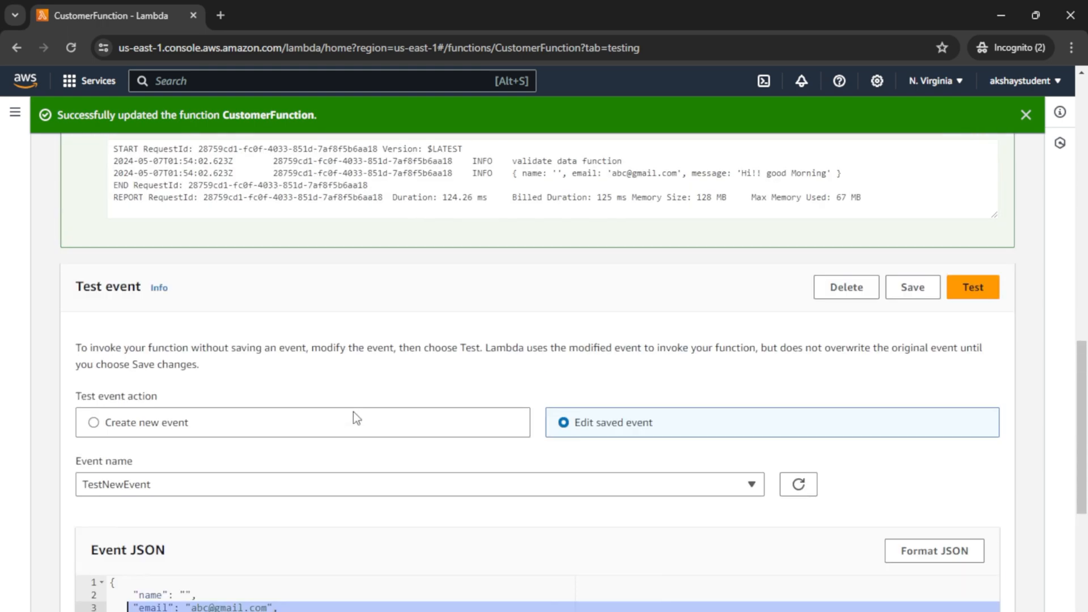
left_click_drag(159, 388, 218, 388)
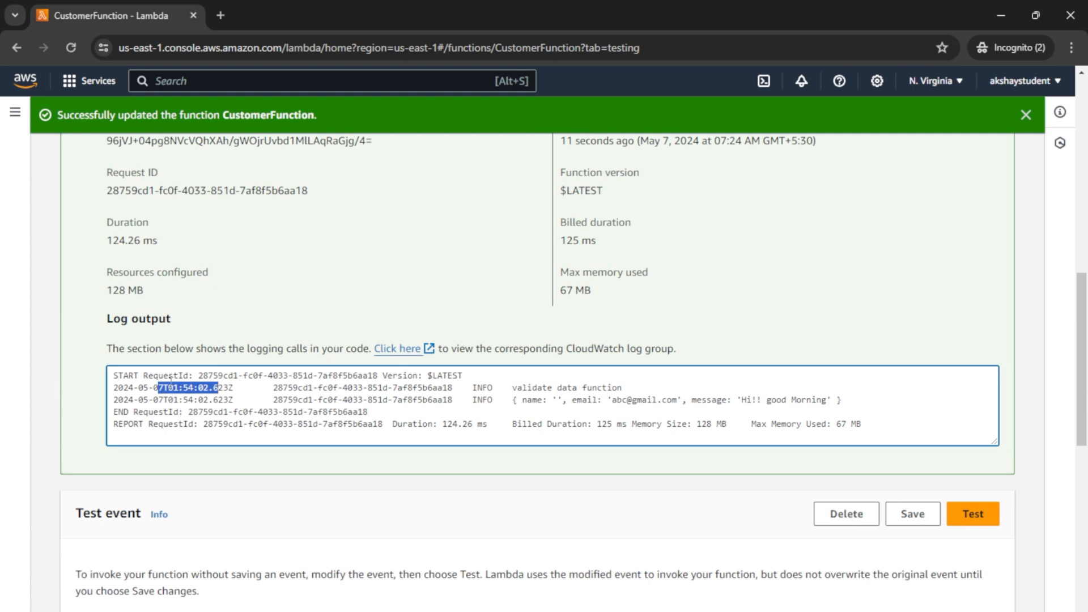
double_click(168, 376)
double_click(156, 412)
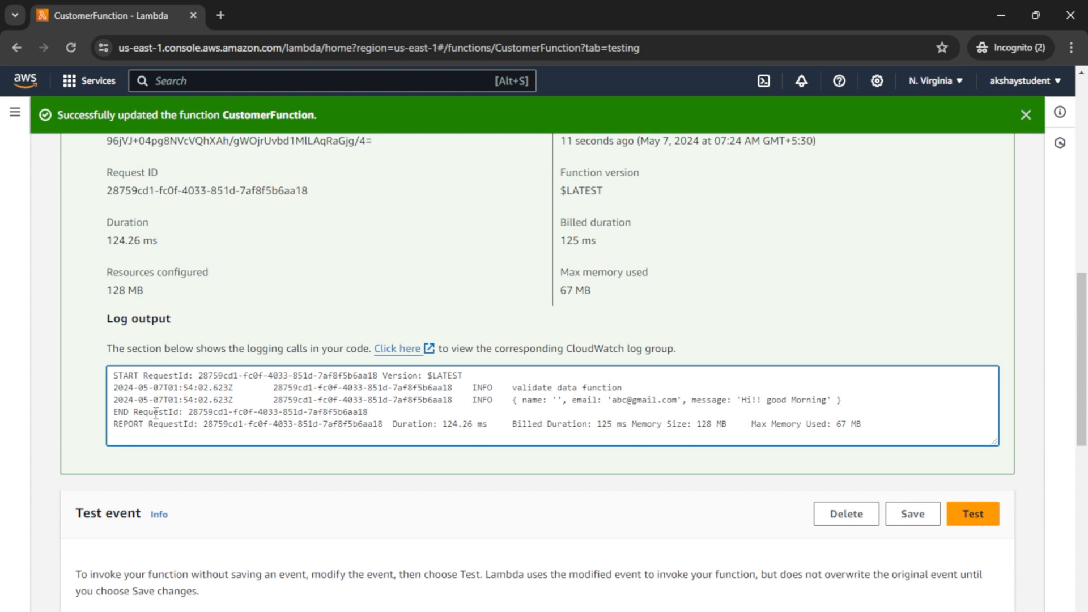
left_click_drag(118, 399, 414, 399)
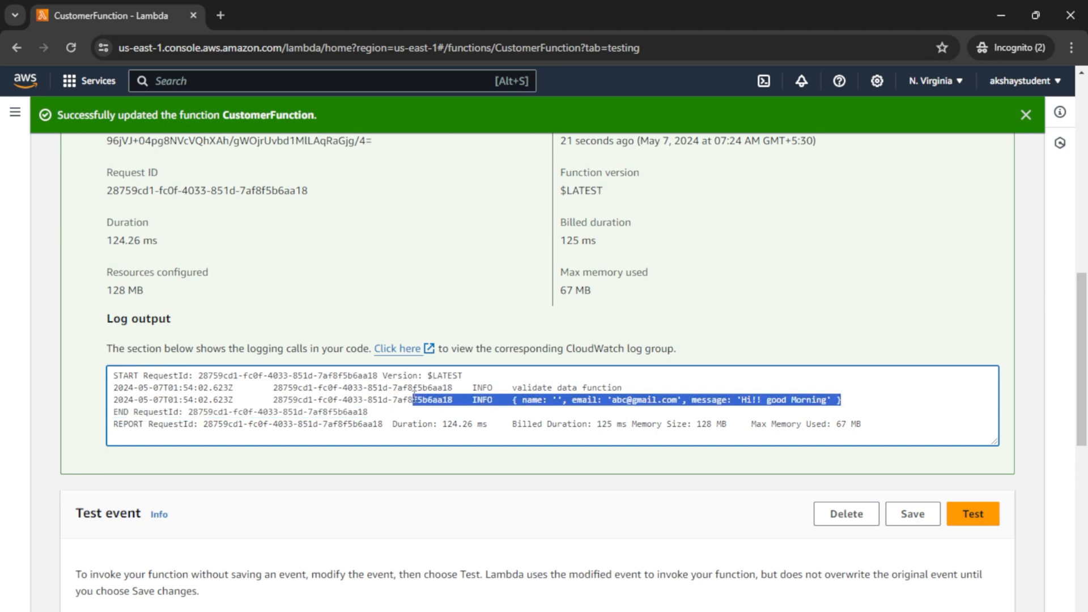
scroll(662, 374, "up", 1)
scroll(699, 341, "up", 10)
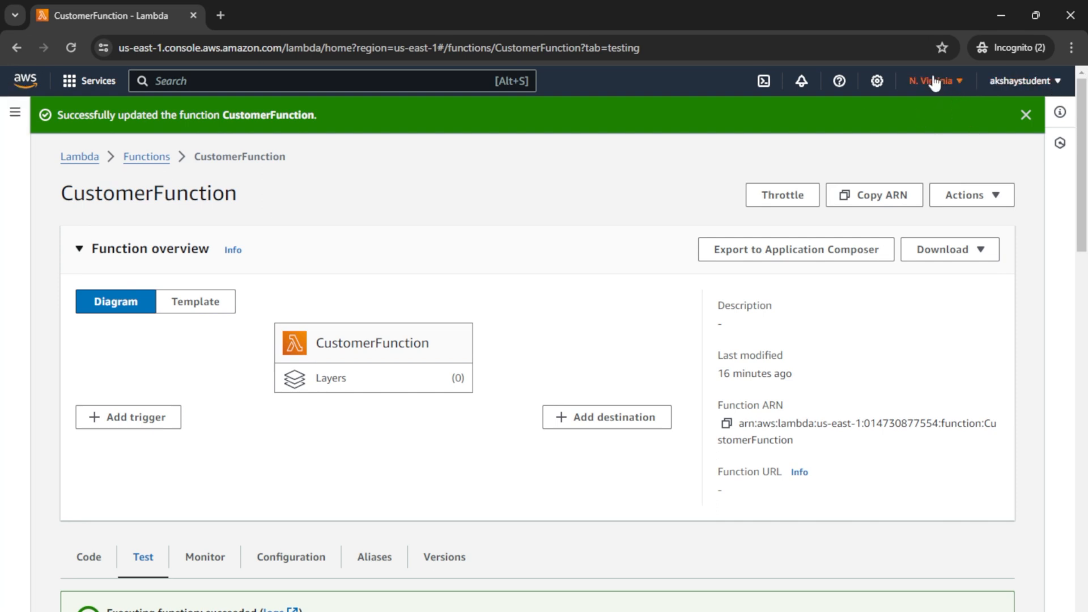
Step: From Console Home, go to Simple Notification Service's Topics list and begin a new topic
left_click(18, 84)
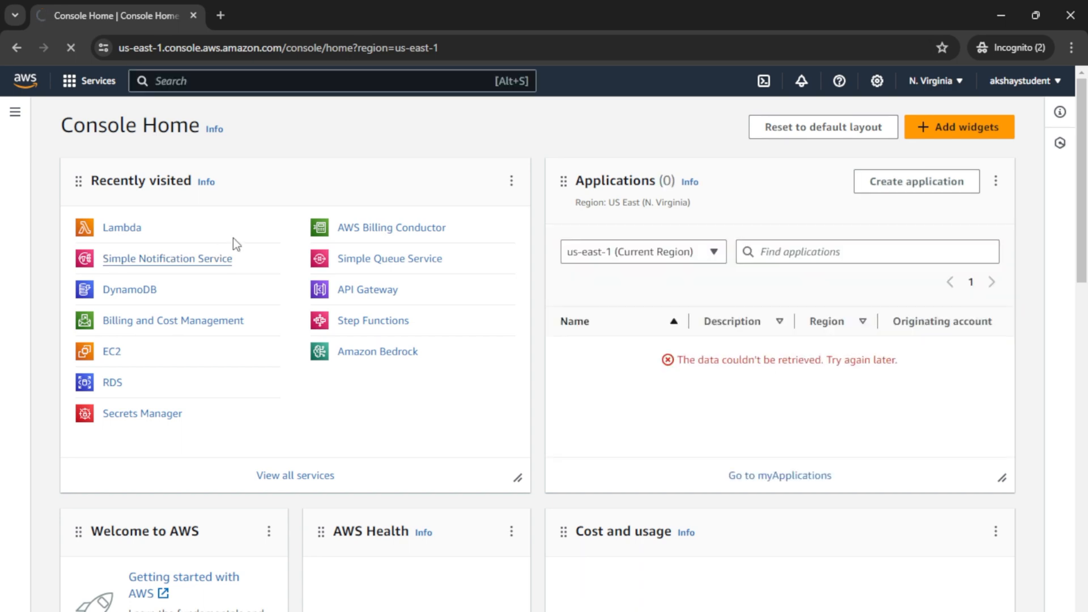
left_click(231, 256)
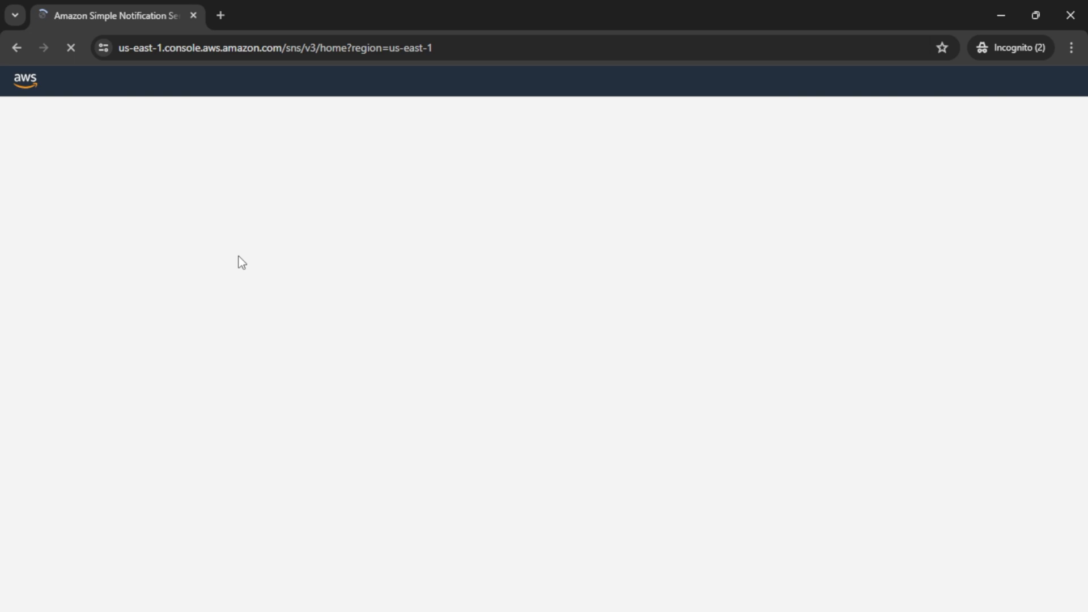
scroll(405, 468, "down", 1)
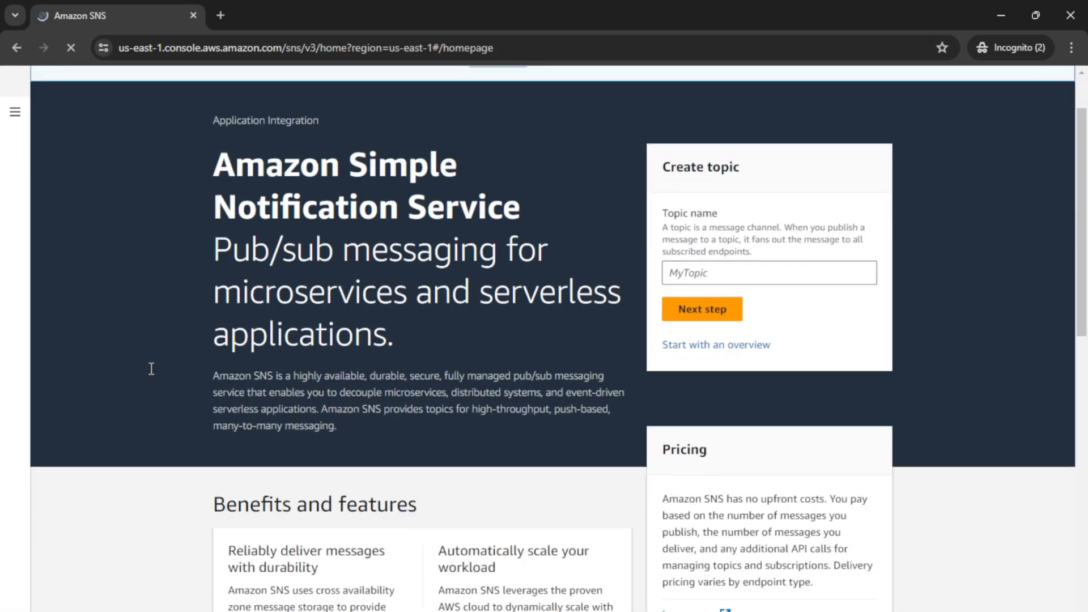
left_click(14, 115)
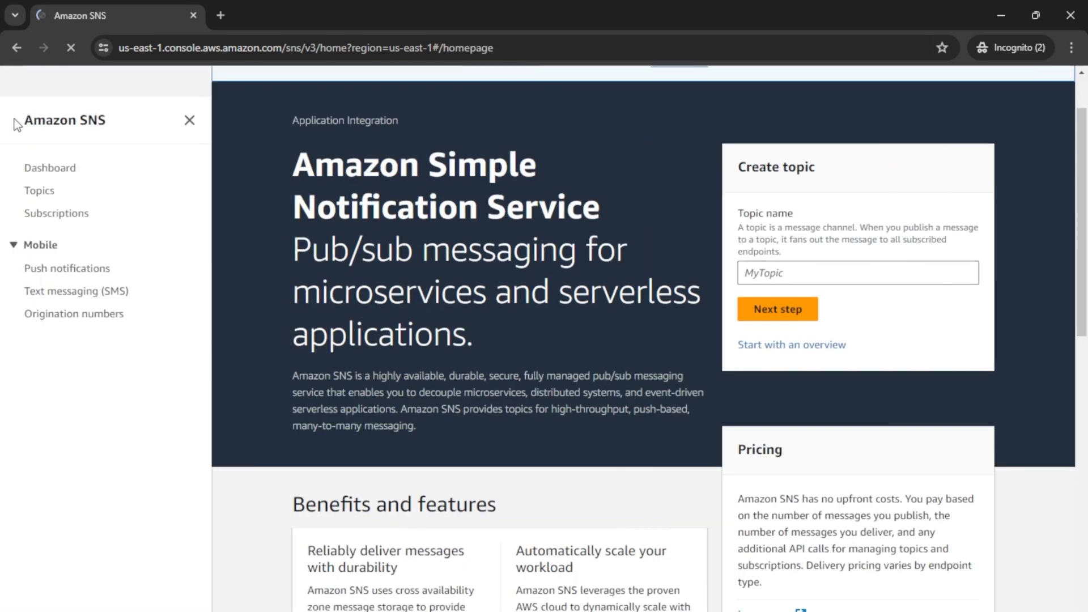
left_click(63, 172)
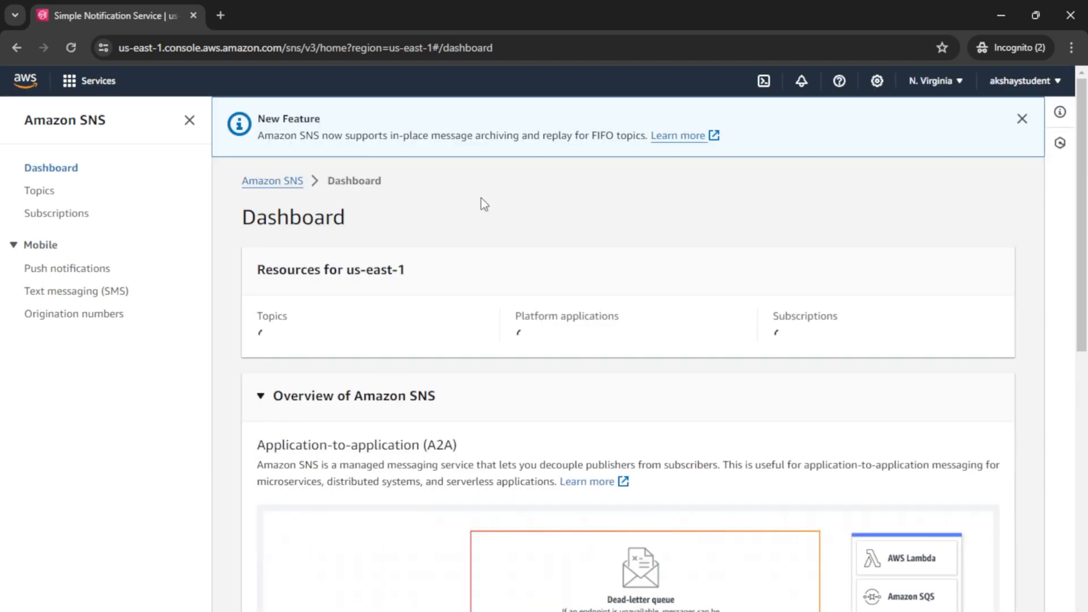
left_click(44, 193)
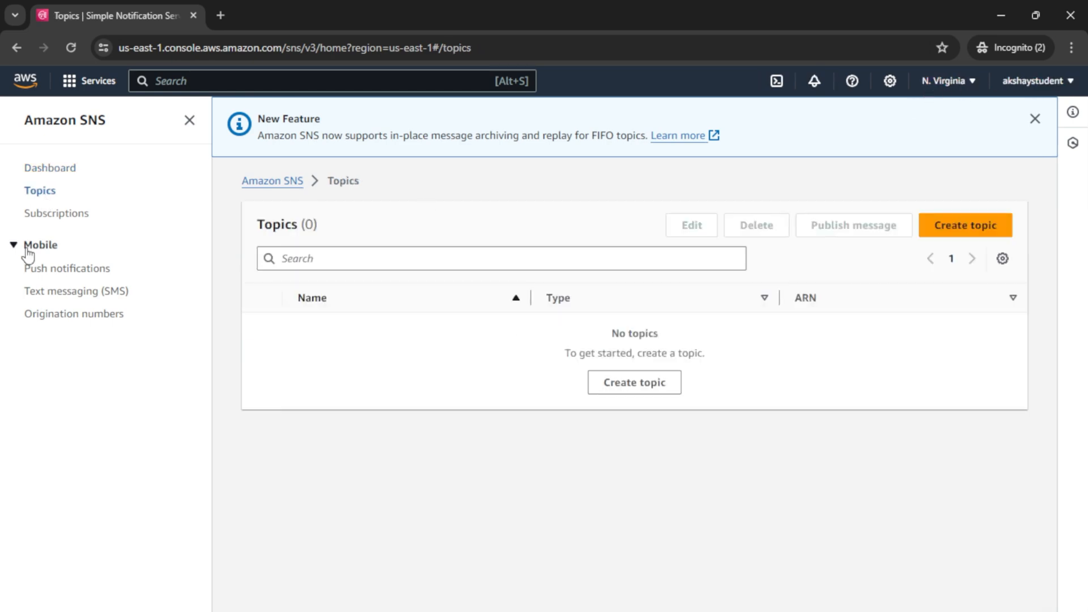
left_click(963, 225)
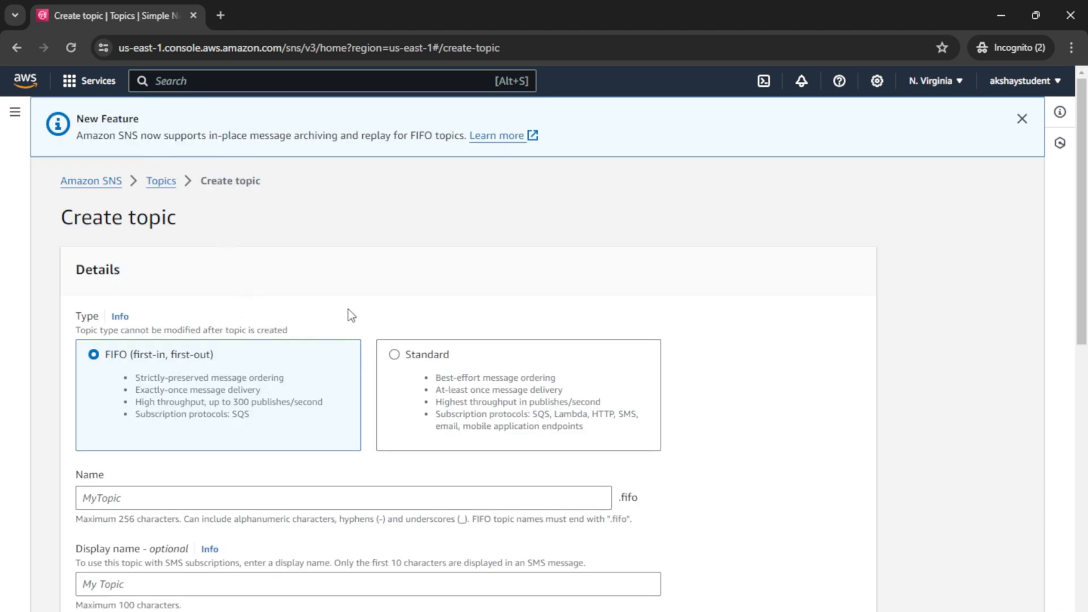
Step: Choose the Standard type and name the topic Project1CustomerFlowSTepFunctions
scroll(348, 308, "down", 1)
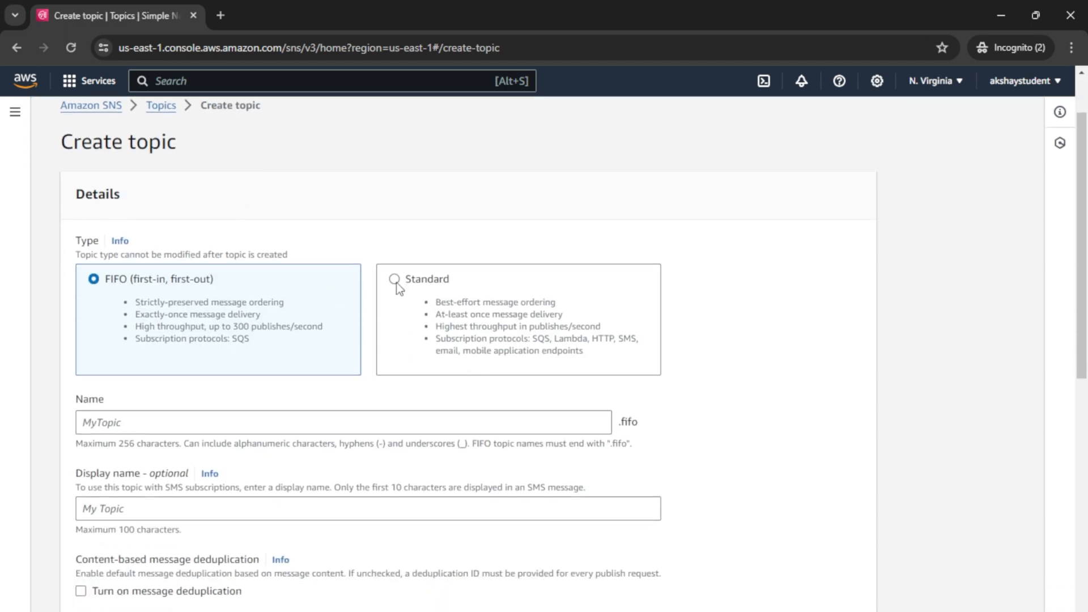
left_click(395, 280)
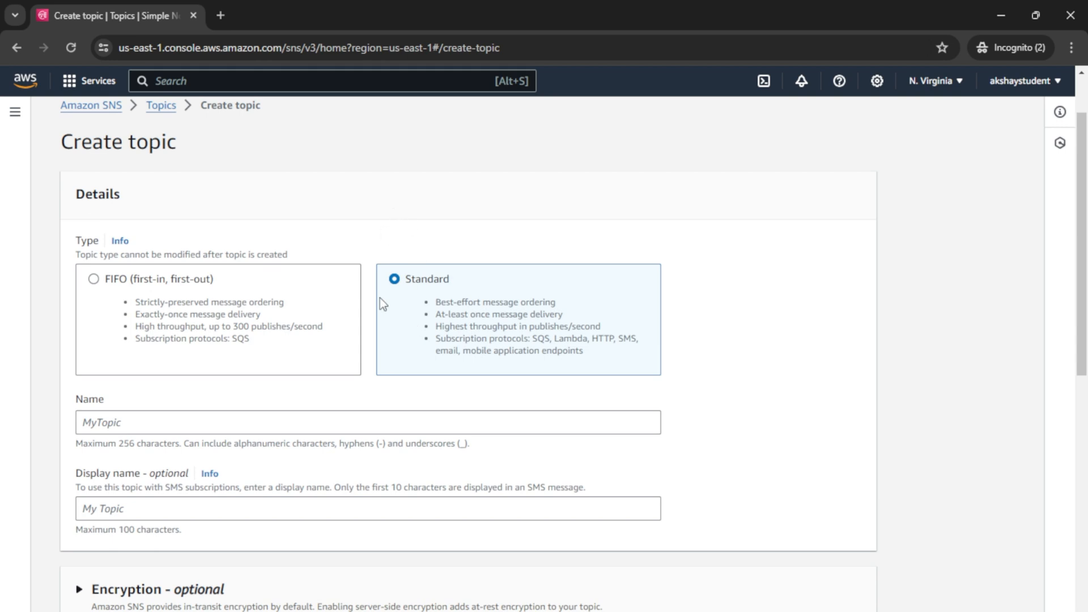
left_click(124, 426)
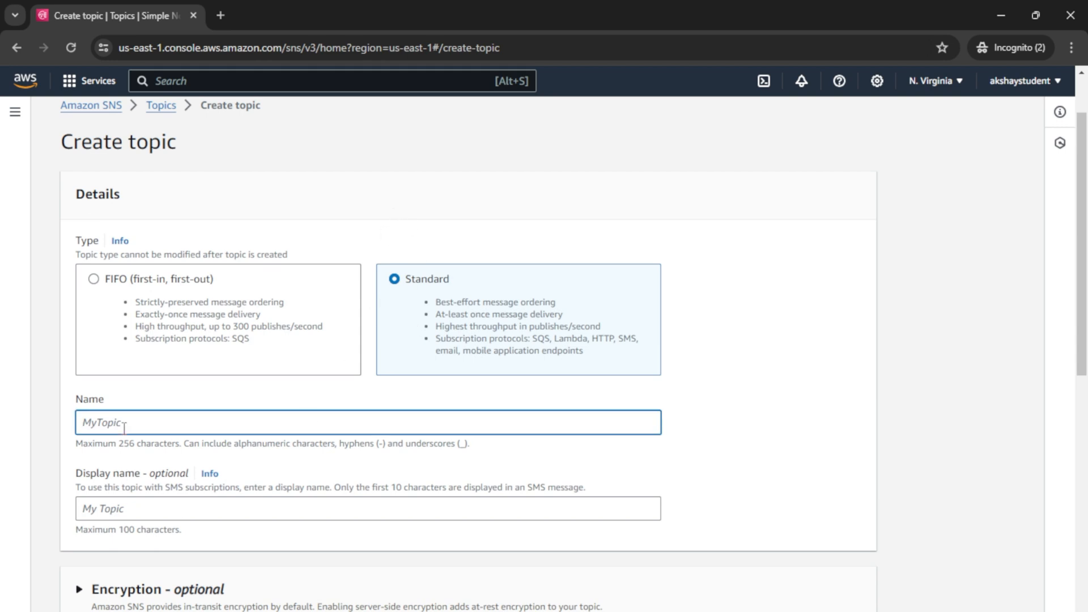
type("Project1CustomerFlowSTepFunctions")
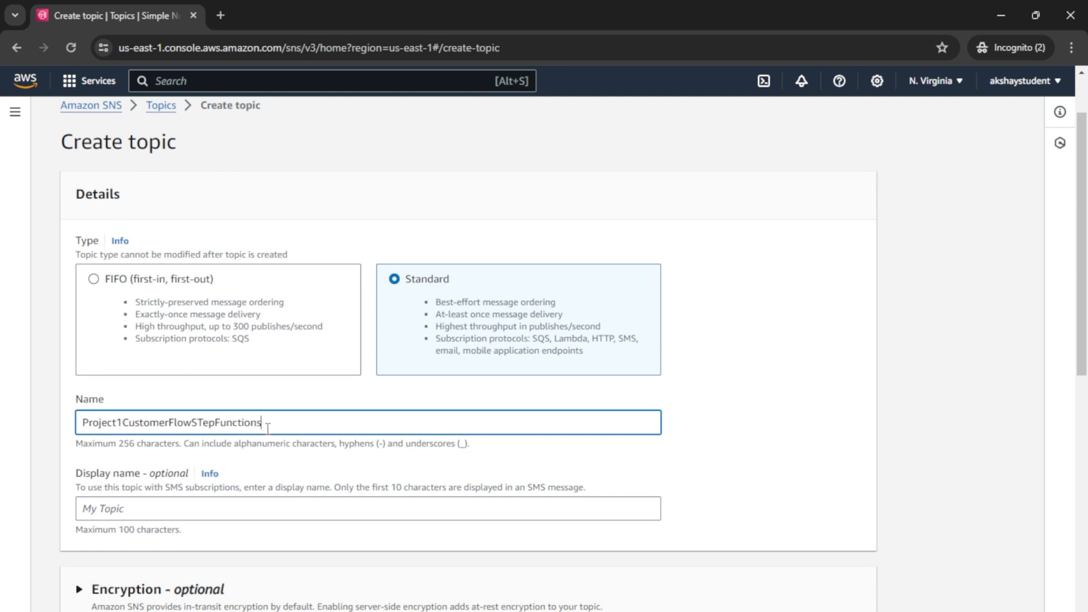
Step: Copy the topic name into Display name and create the topic
left_click_drag(268, 428, 4, 437)
key("ctrl+c")
left_click(130, 527)
left_click(130, 508)
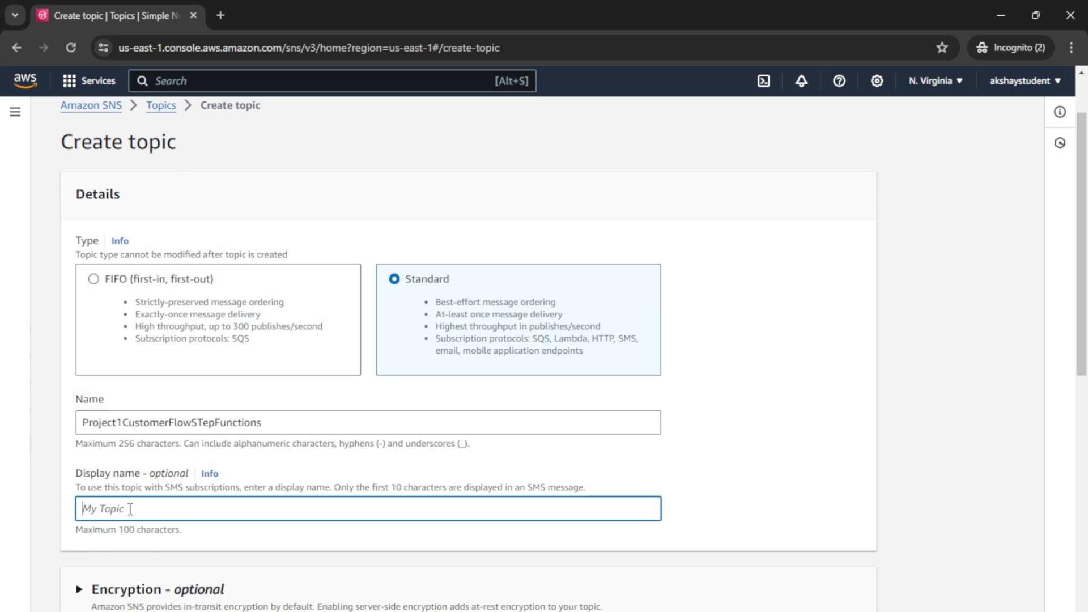
key("ctrl+v")
scroll(136, 515, "down", 4)
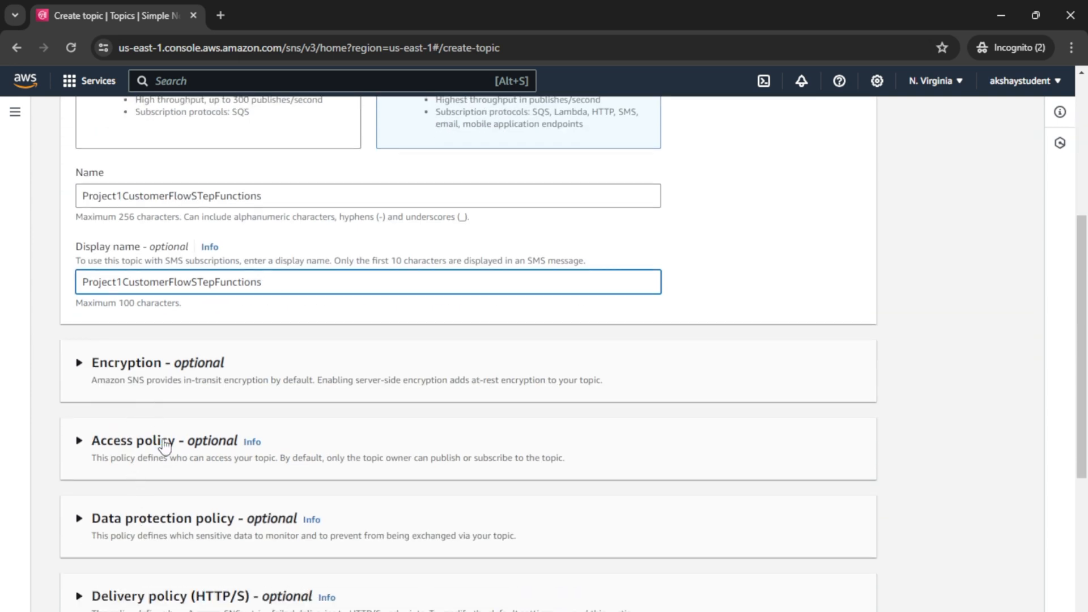
scroll(161, 528, "down", 5)
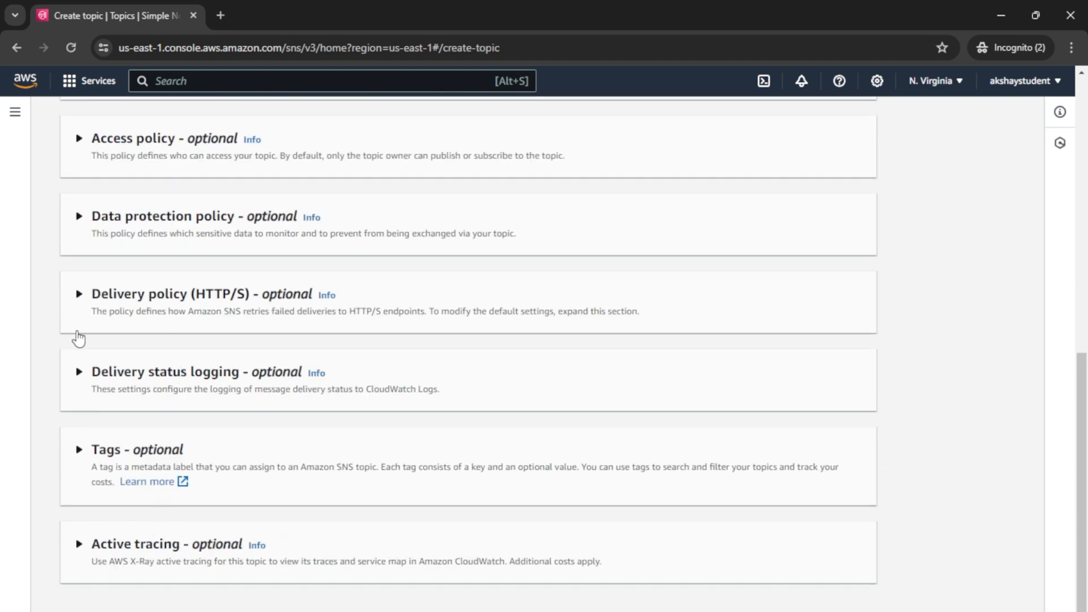
scroll(97, 481, "down", 1)
left_click(870, 591)
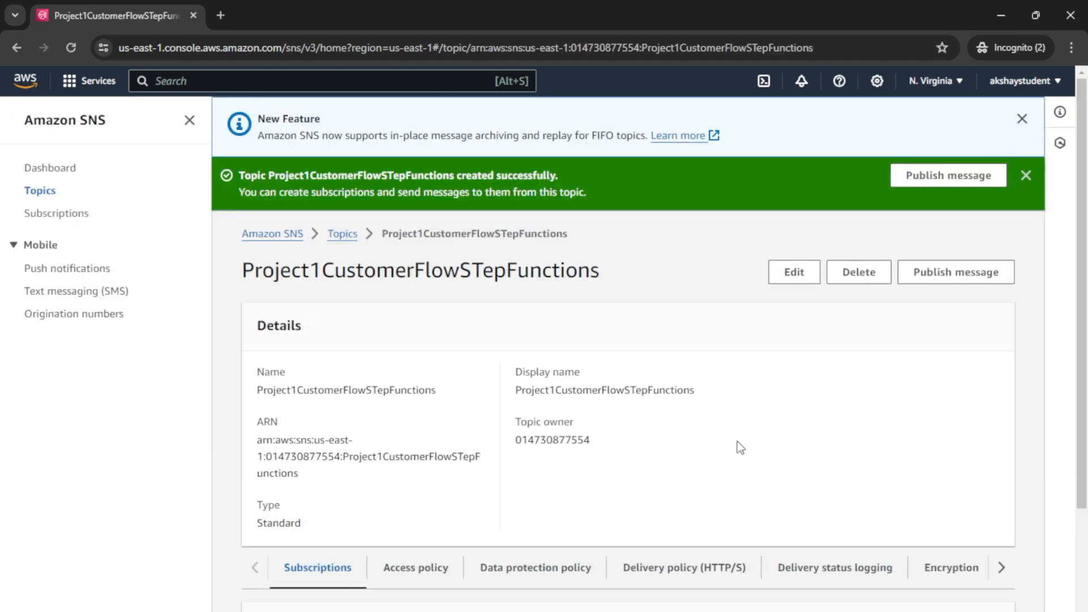
Step: Start a subscription on the Project1CustomerFlowSTepFunctions topic ARN with the Email protocol
left_click(37, 214)
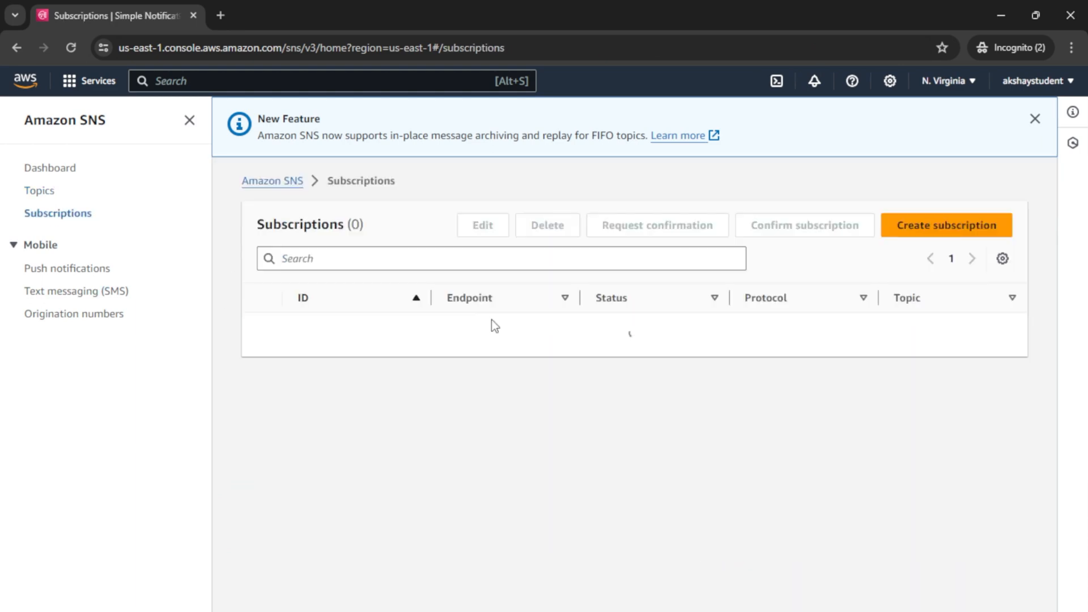
left_click(965, 225)
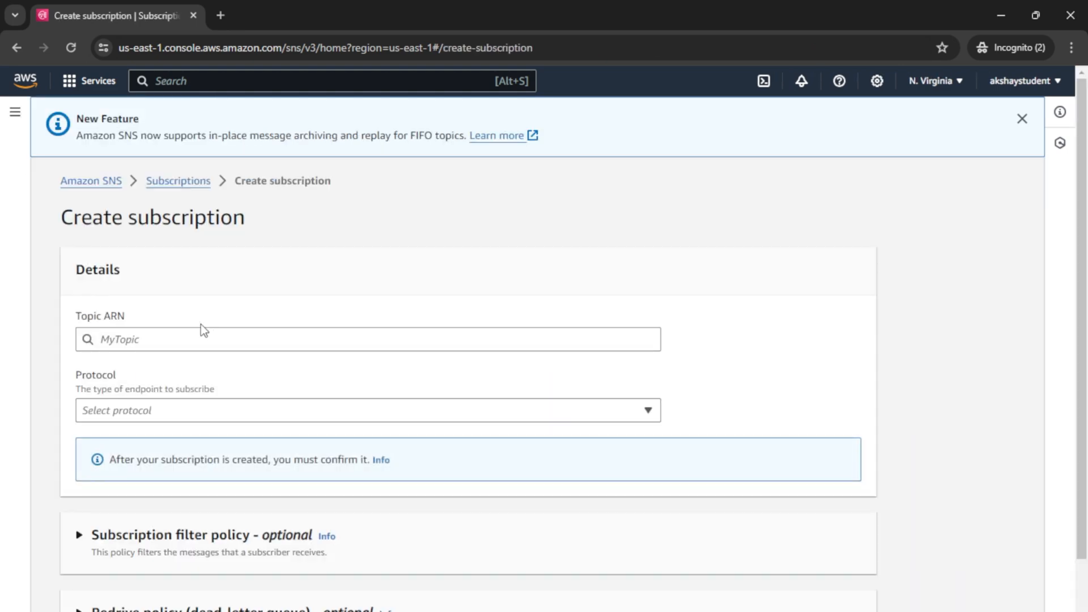
left_click(192, 337)
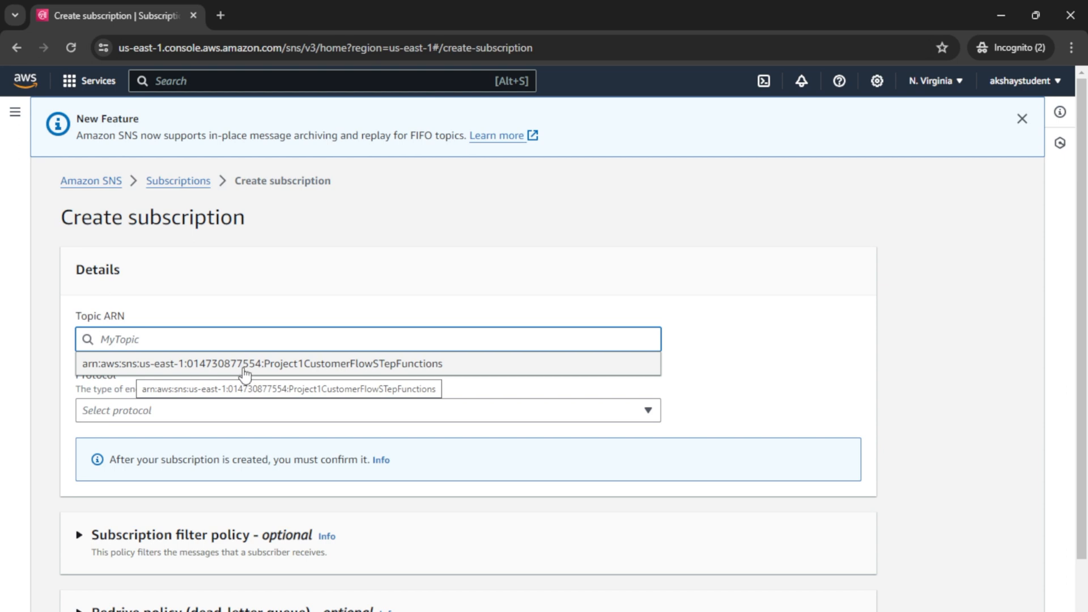
left_click(243, 366)
left_click(218, 405)
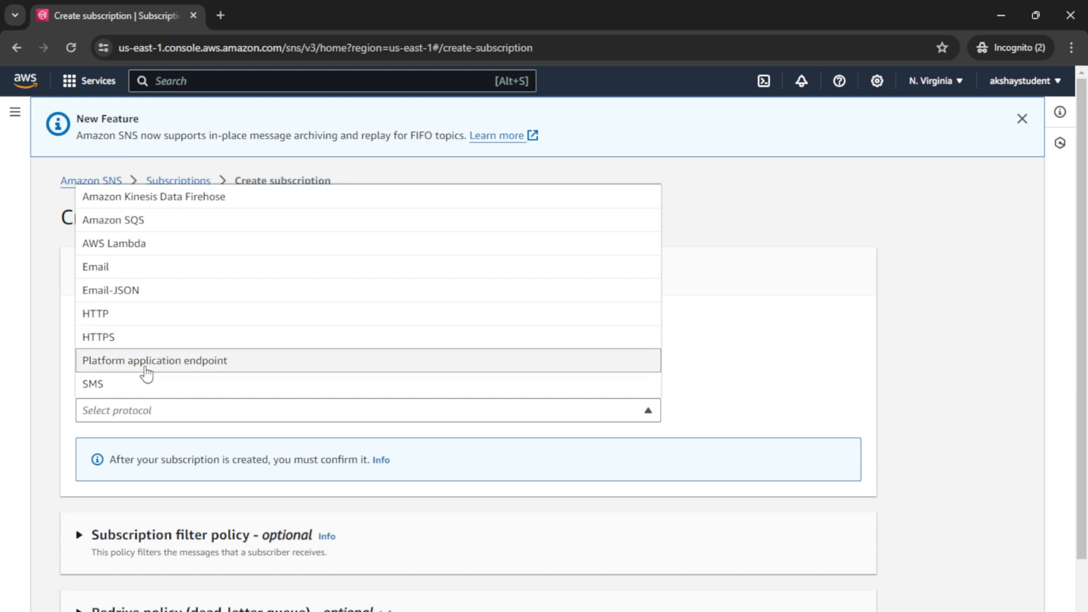
left_click(138, 271)
Step: Enter the subscriber's e-mail address as the endpoint and create the subscription
scroll(9, 400, "down", 3)
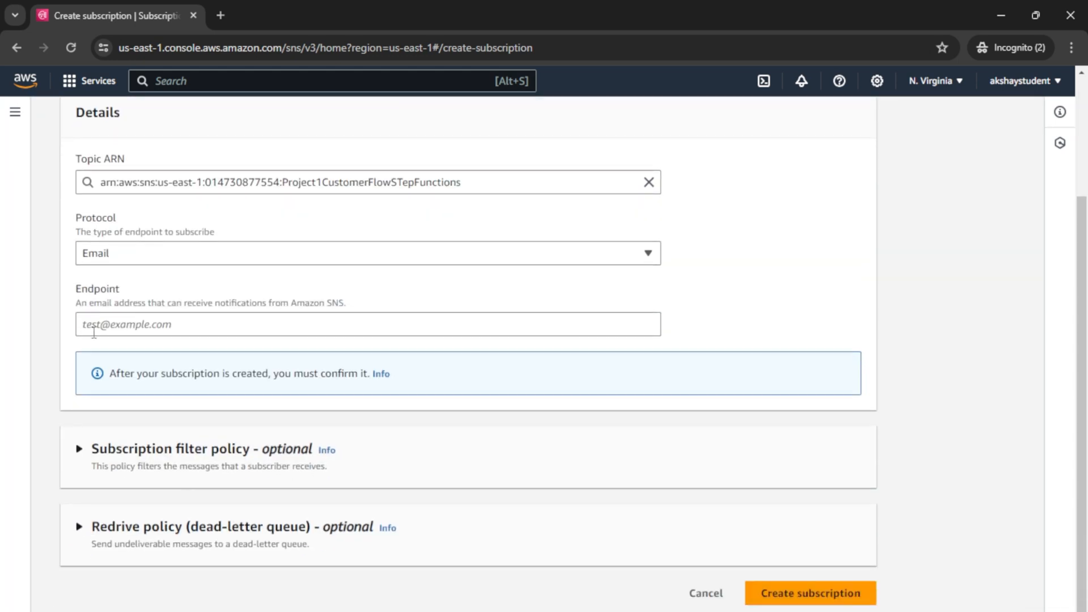
left_click(107, 331)
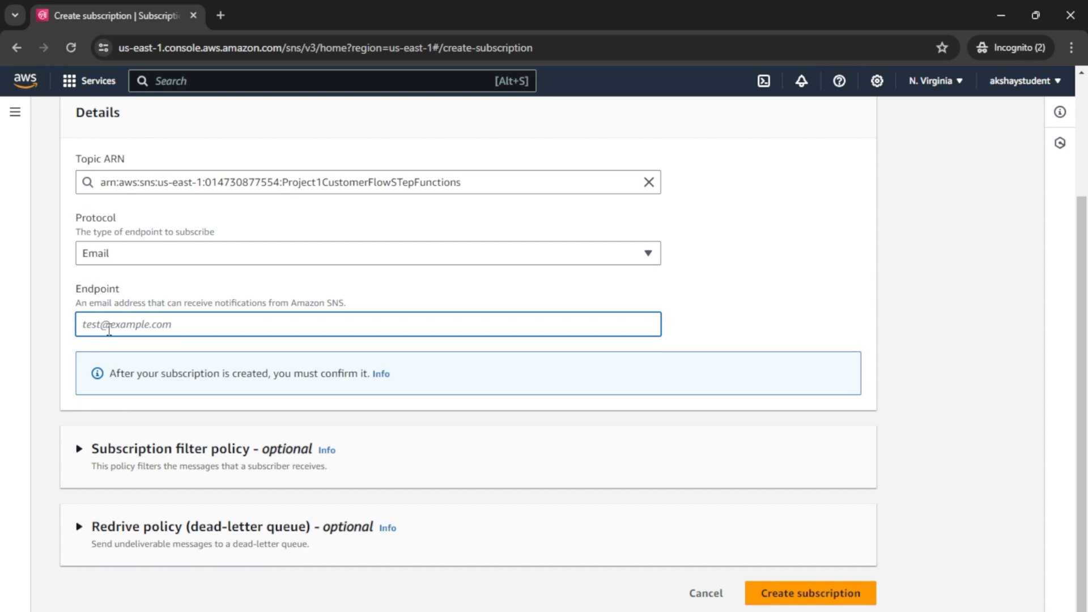
scroll(593, 257, "up", 3)
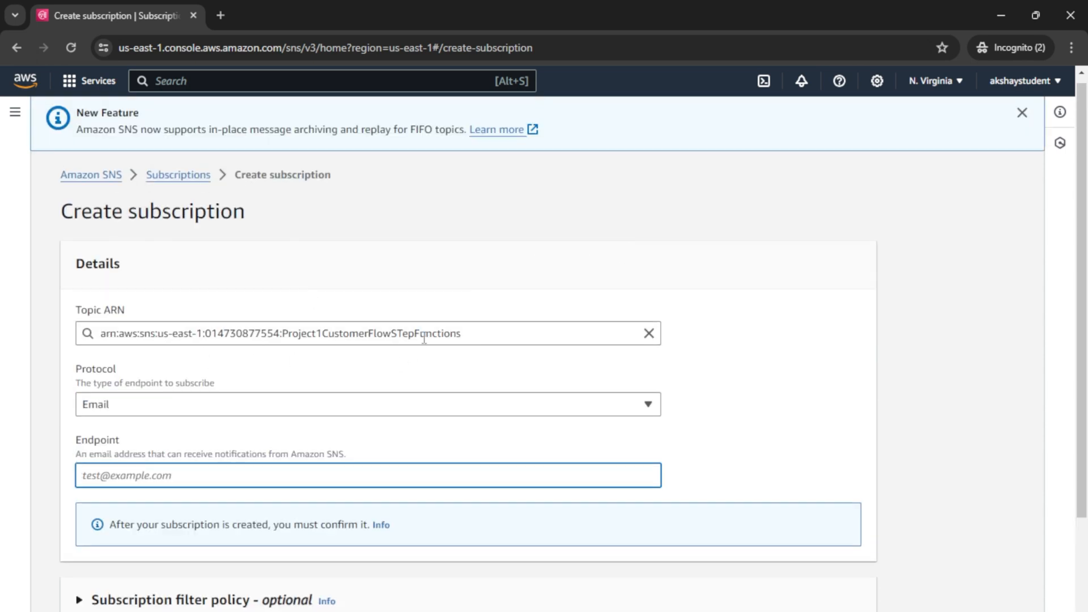
scroll(363, 435, "down", 3)
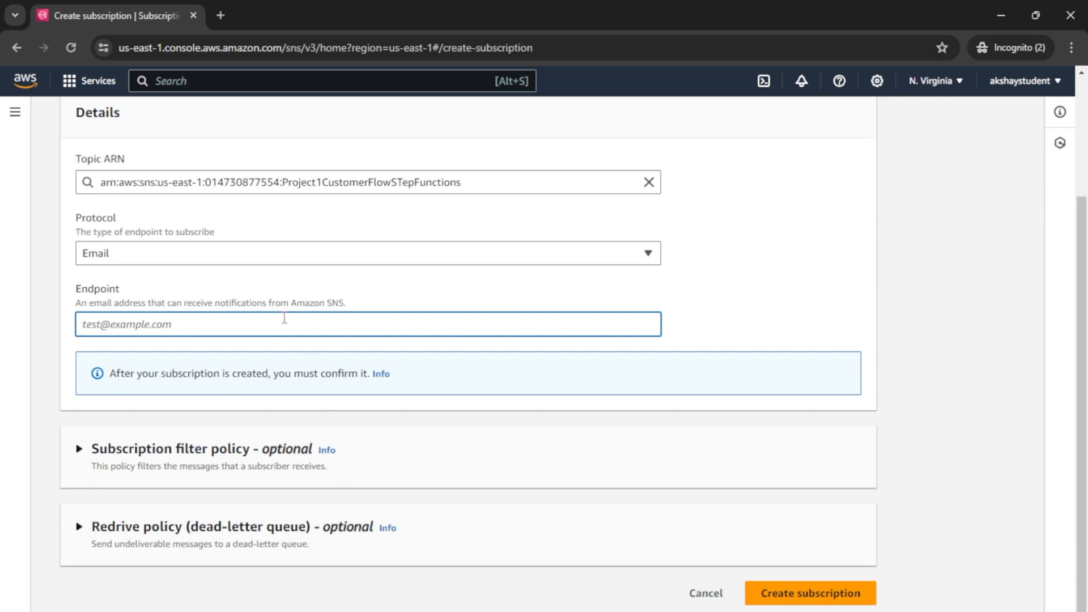
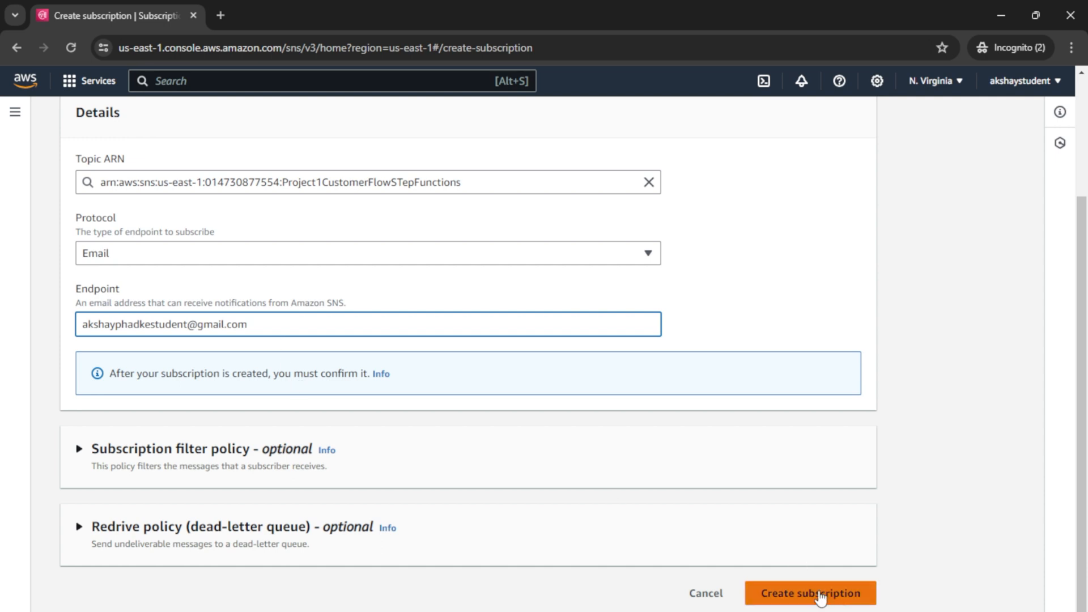
left_click(818, 595)
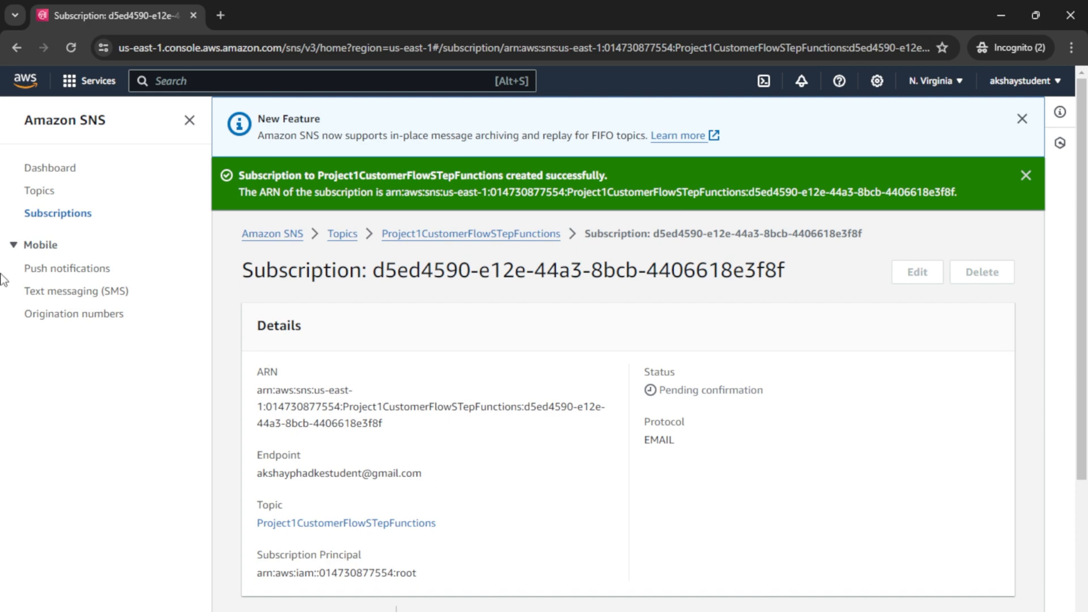
Step: Reload the Subscriptions list and inspect the EMAIL row's Pending confirmation status
left_click(57, 214)
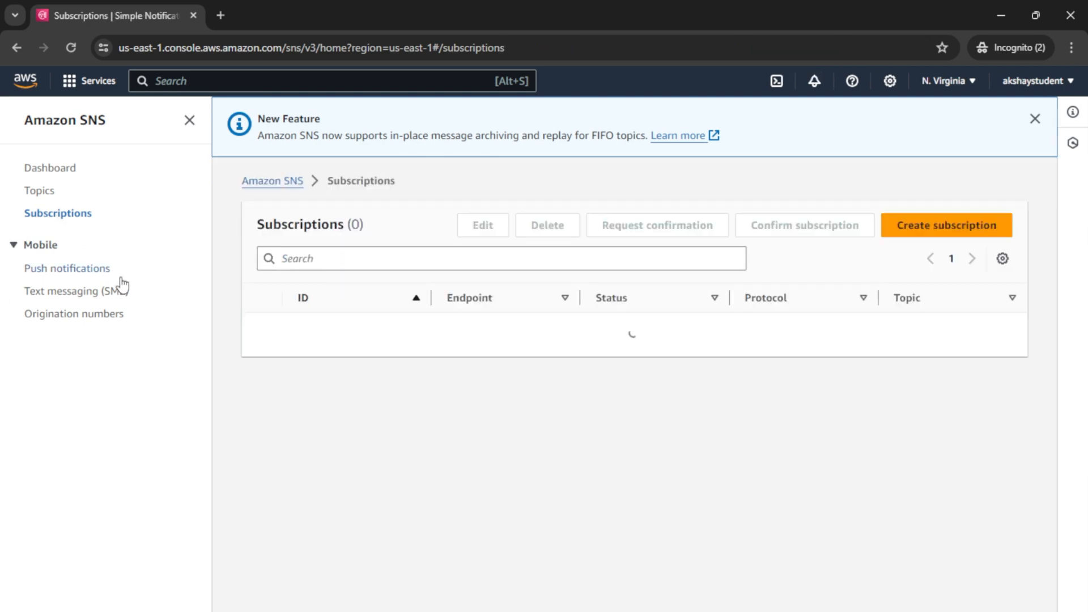
left_click(54, 166)
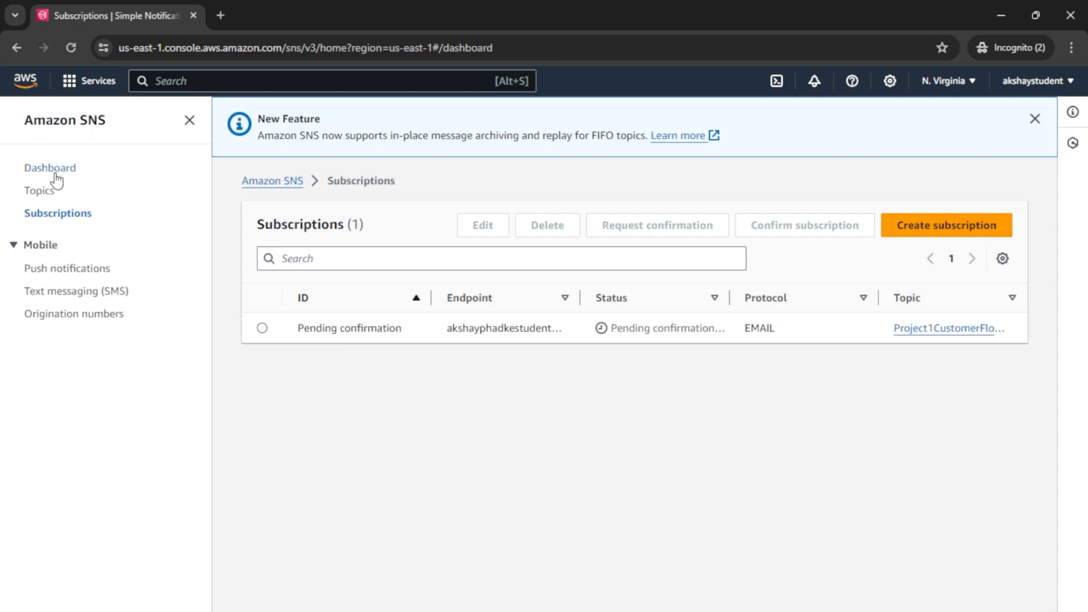
left_click(33, 216)
left_click_drag(297, 328, 405, 334)
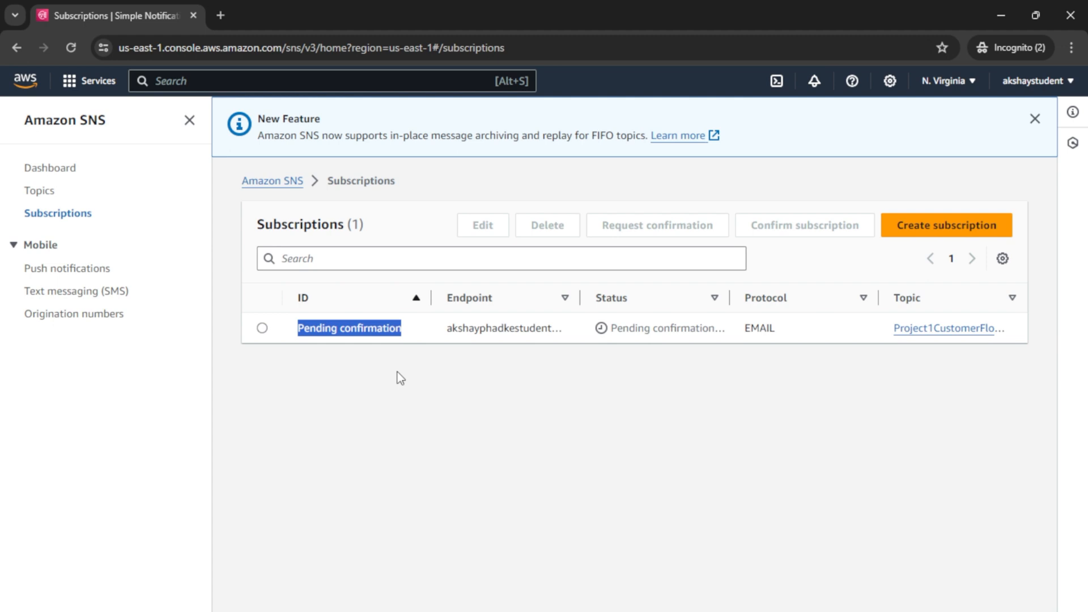
left_click(364, 334)
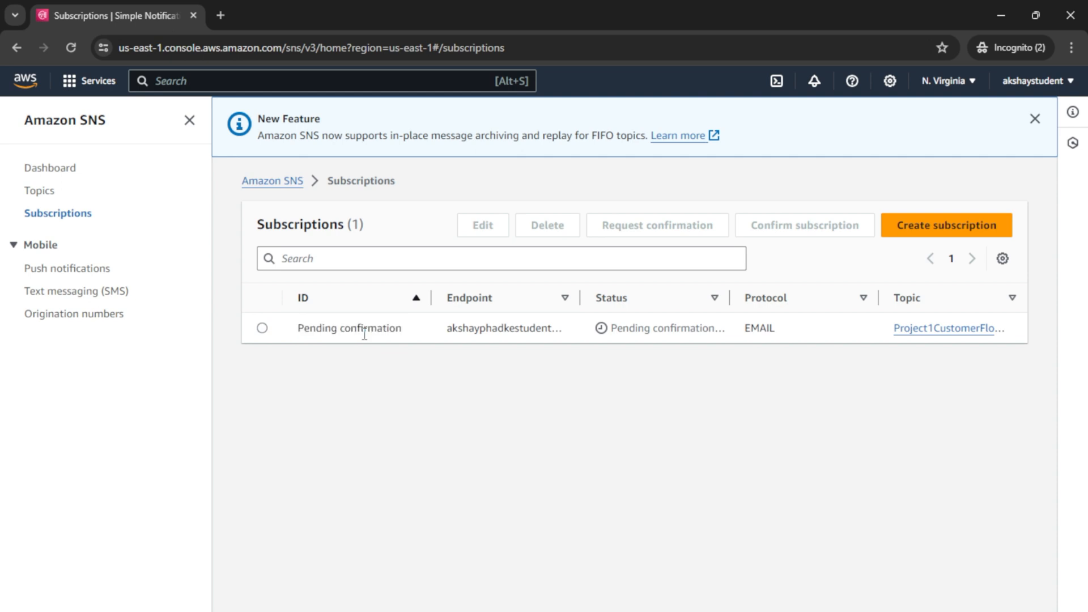
double_click(364, 335)
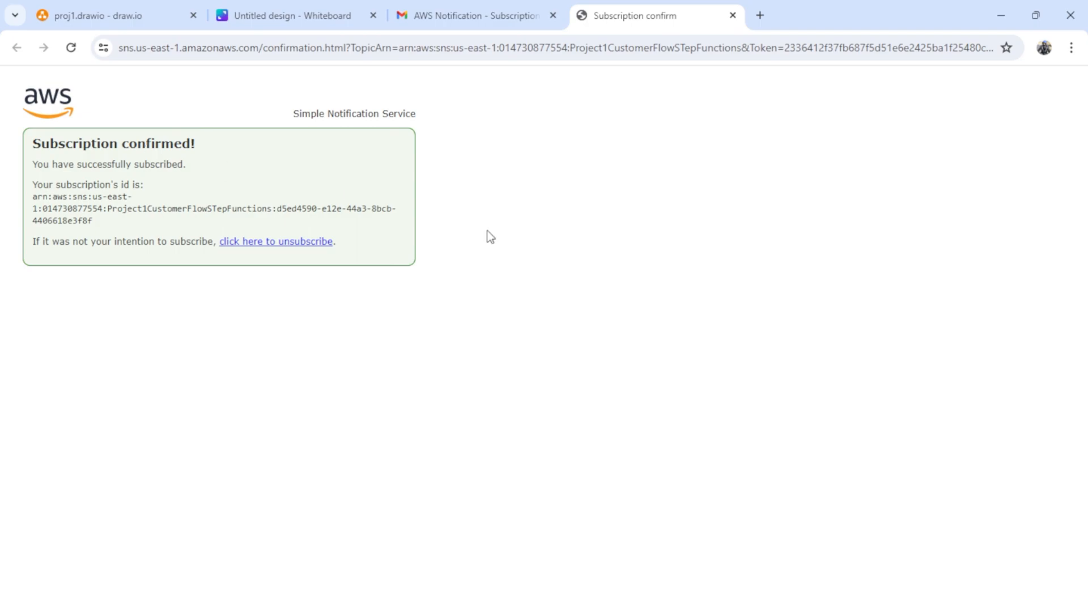
Step: Verify the SNS e-mail subscription status reads Confirmed, then go to Console Home
key("alt+Tab")
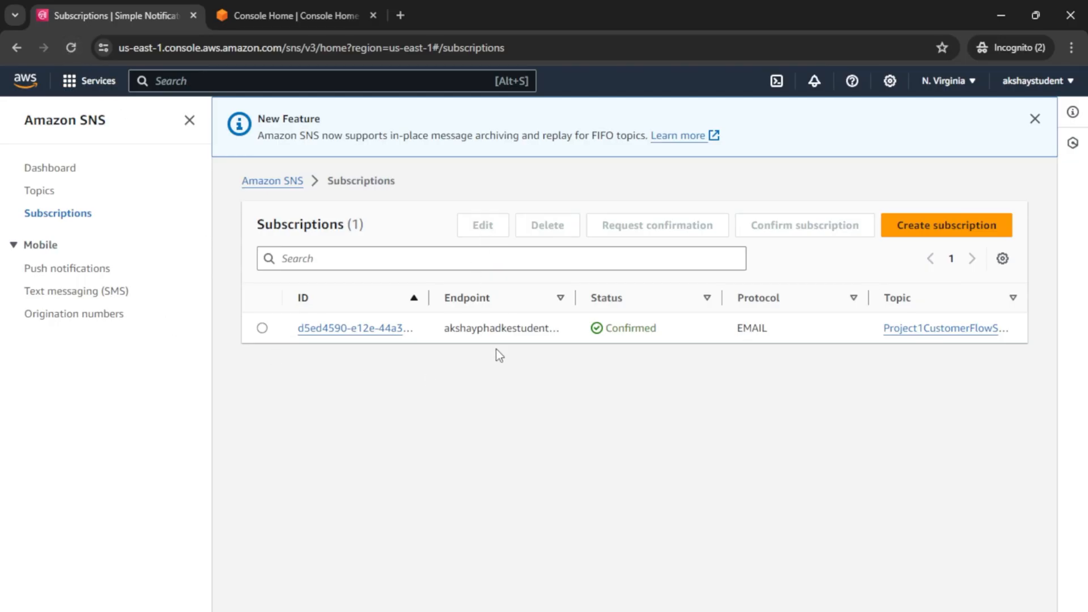
left_click_drag(657, 331, 610, 334)
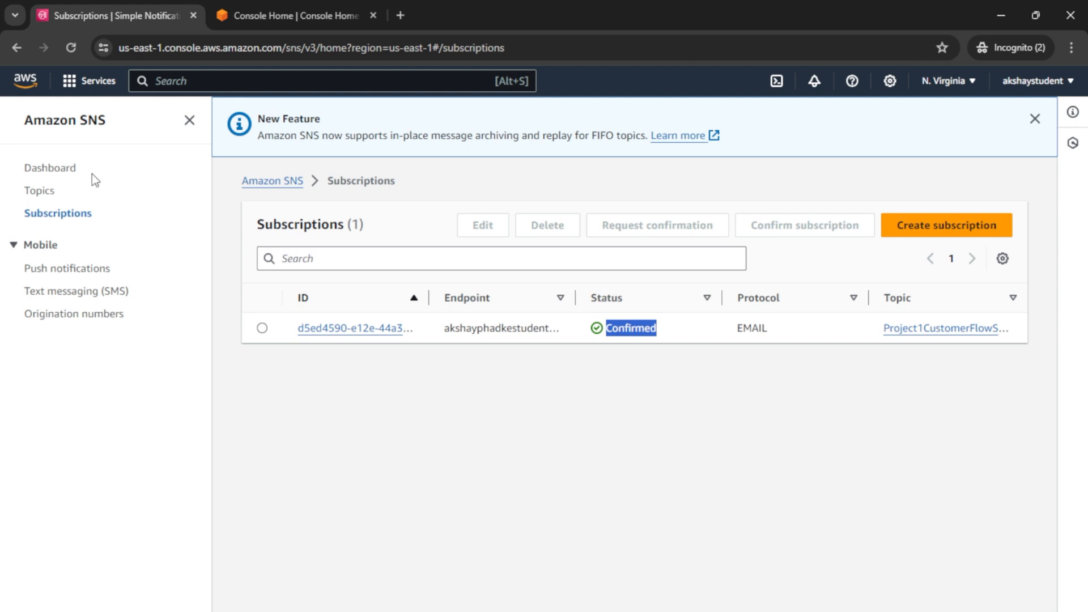
left_click(332, 5)
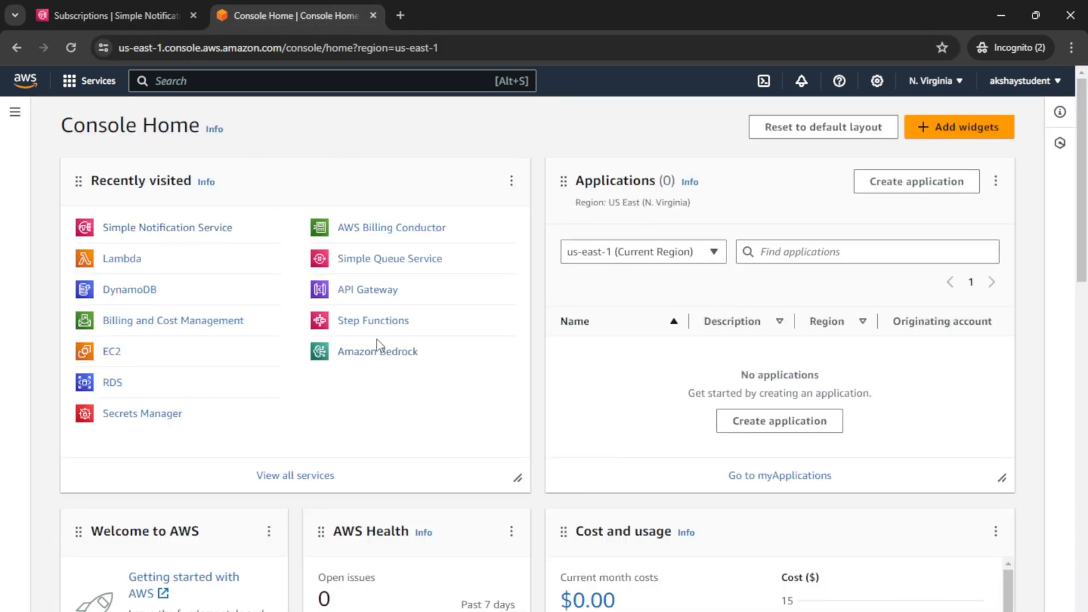
Step: Open Step Functions and create a new state machine from the Blank template
left_click(374, 321)
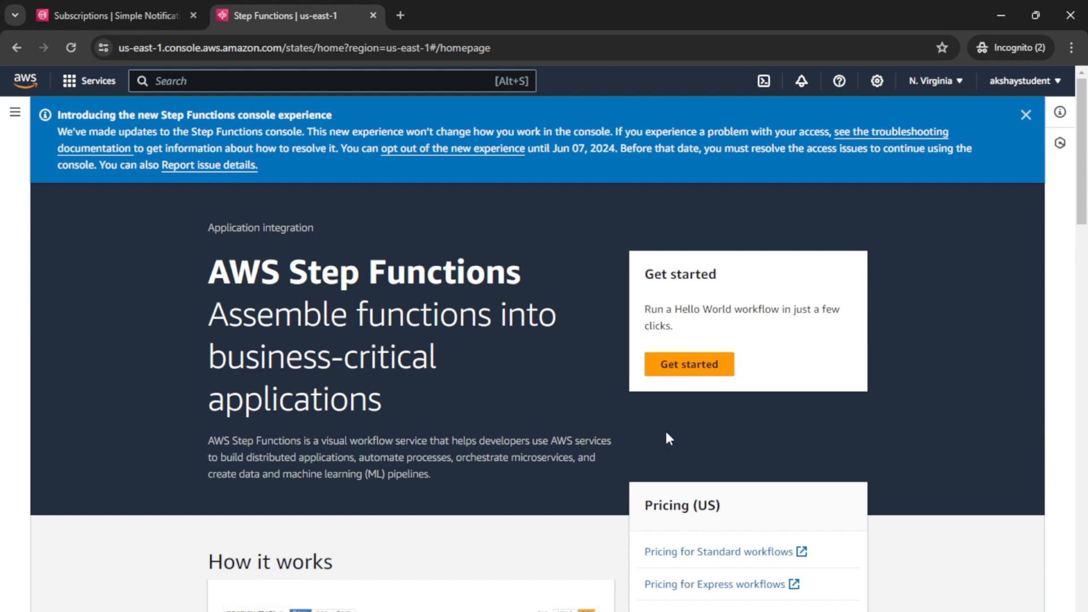
left_click(680, 368)
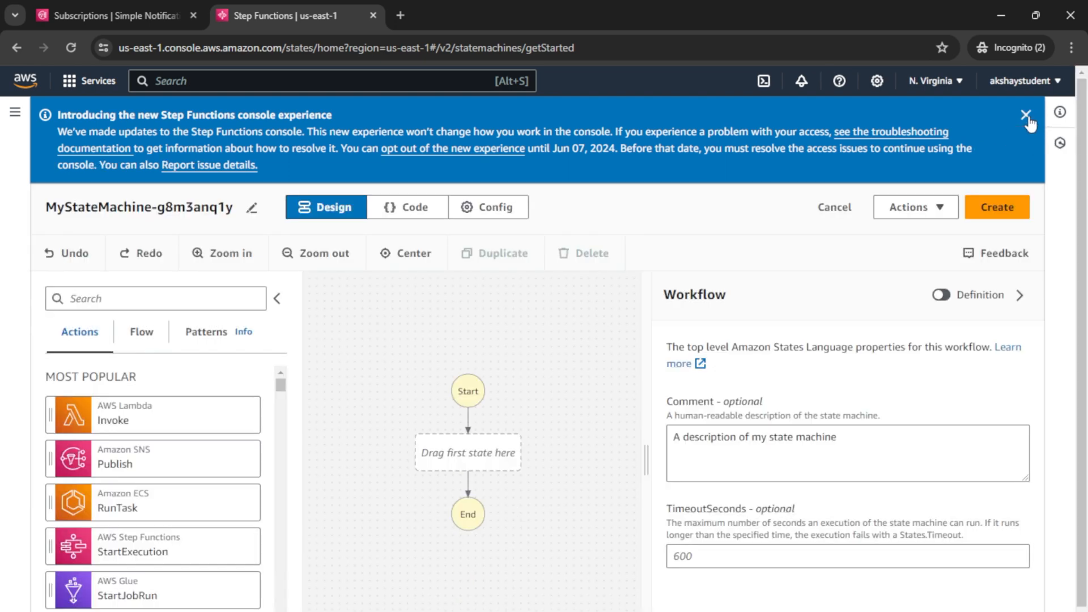
left_click(1026, 116)
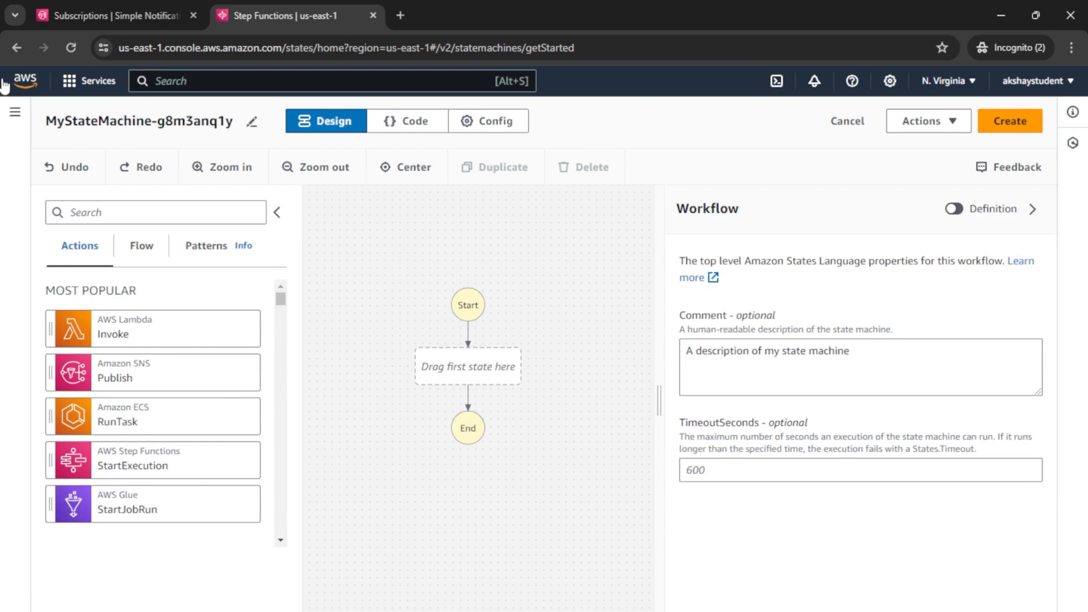
left_click(15, 112)
left_click(63, 168)
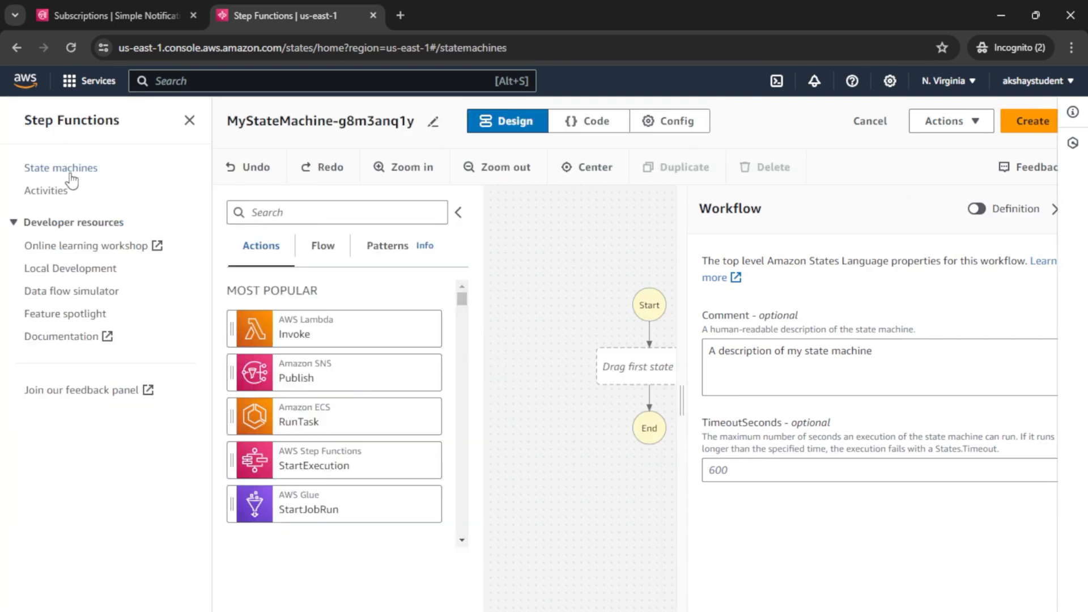
left_click(648, 331)
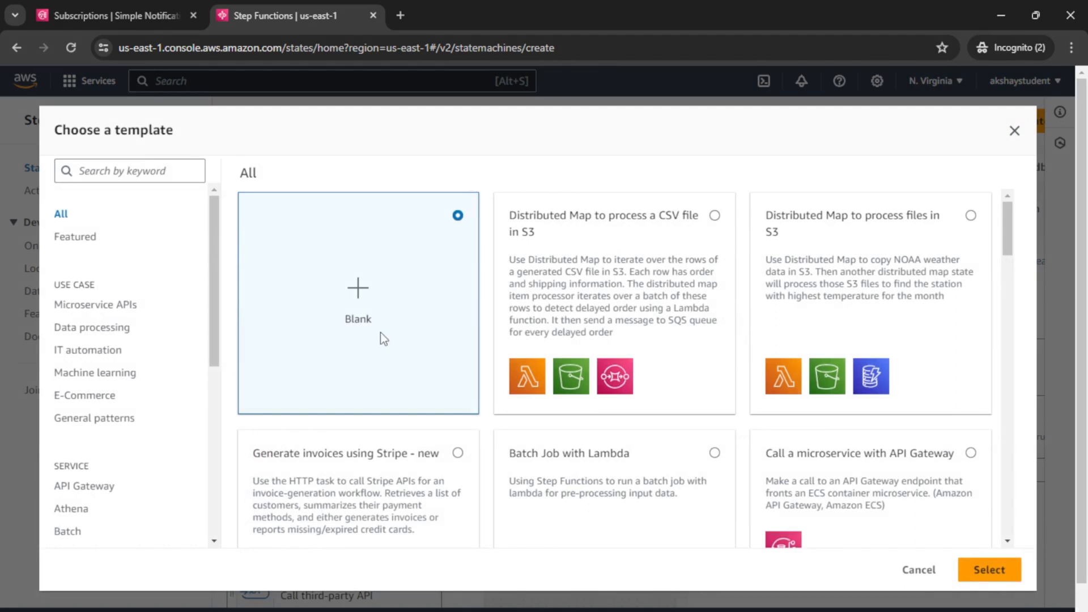
left_click(997, 566)
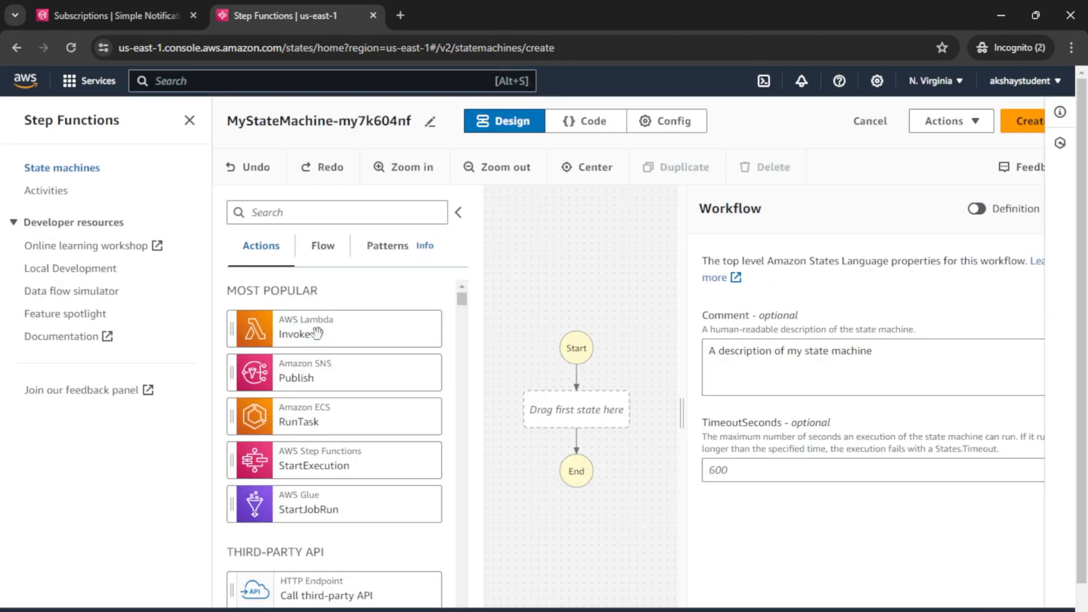
left_click(874, 121)
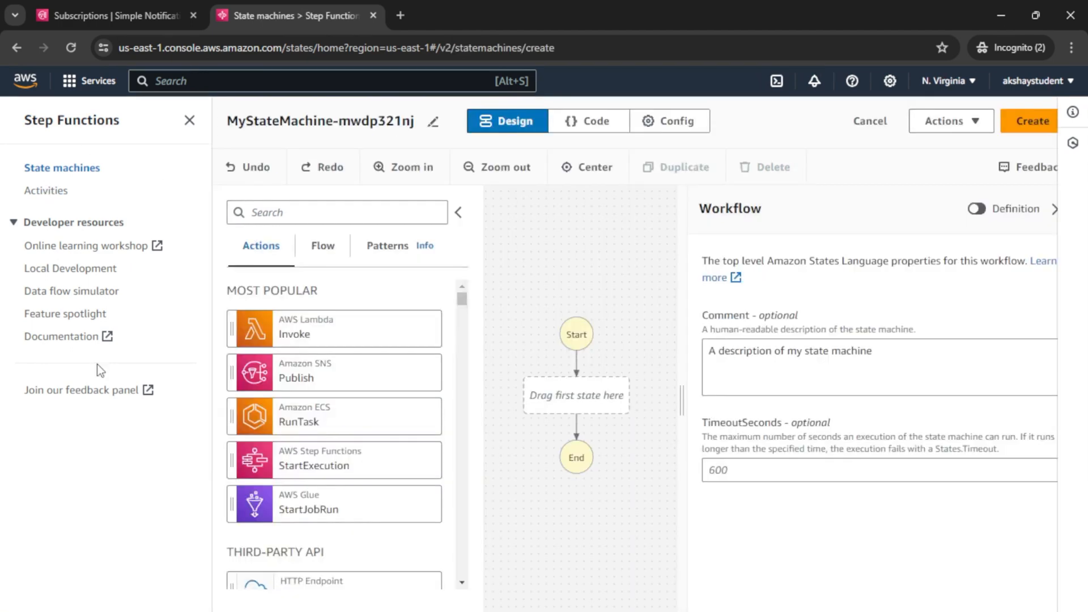
Step: In the state machine config, keep 'Create new role' as the execution role
left_click(433, 121)
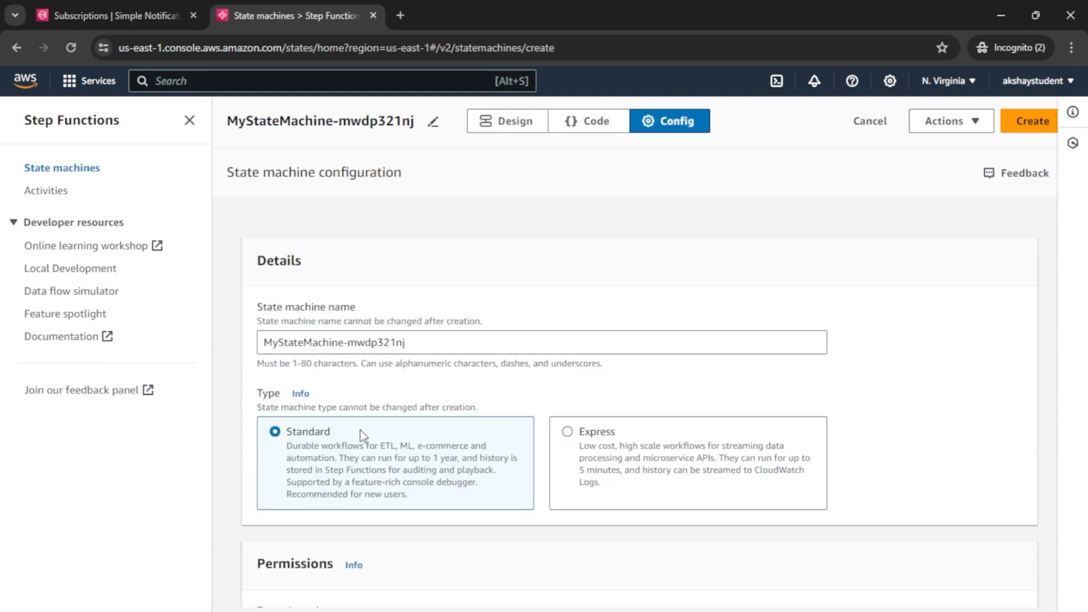
scroll(359, 425, "down", 1)
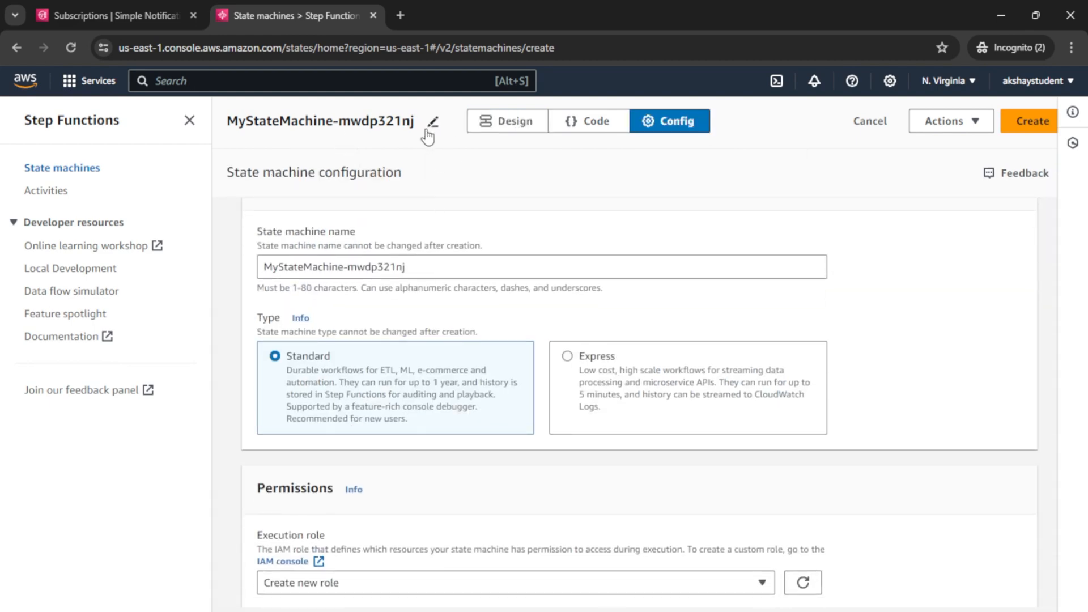
scroll(340, 391, "down", 3)
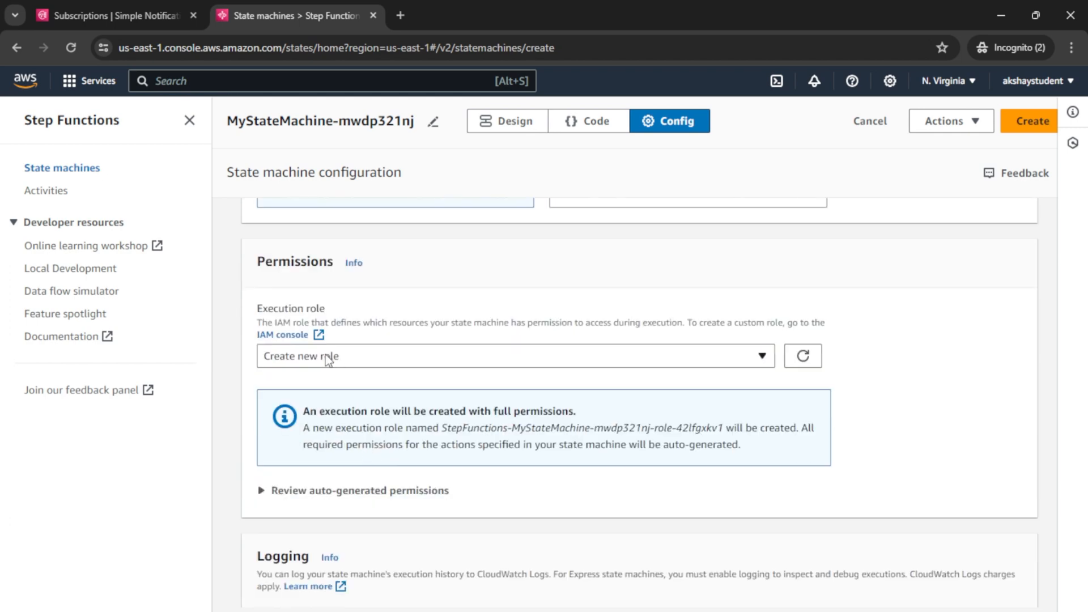
scroll(327, 358, "down", 1)
left_click(430, 287)
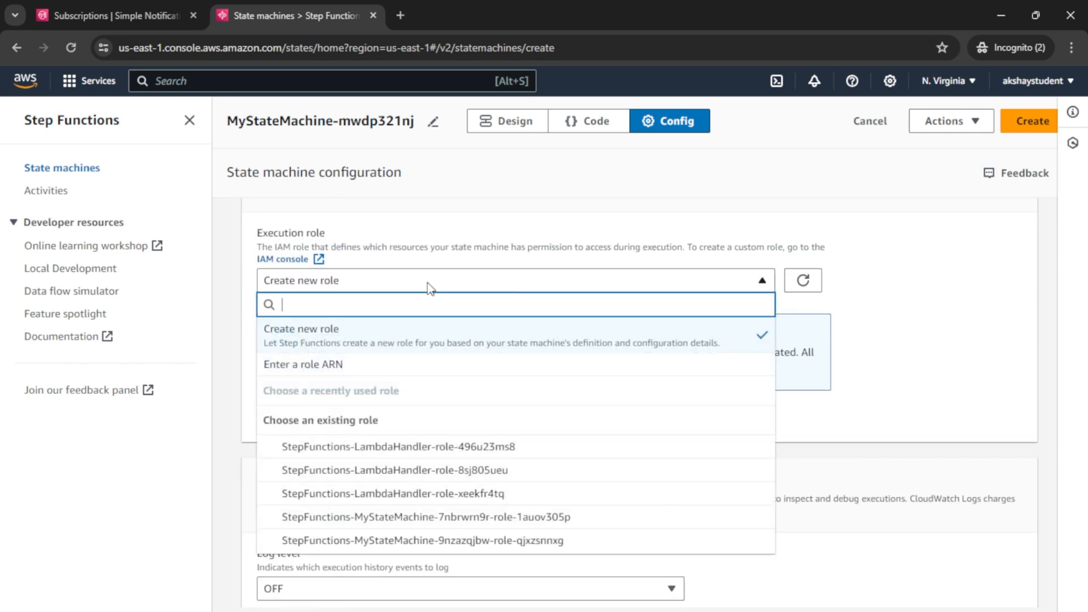
scroll(393, 504, "down", 2)
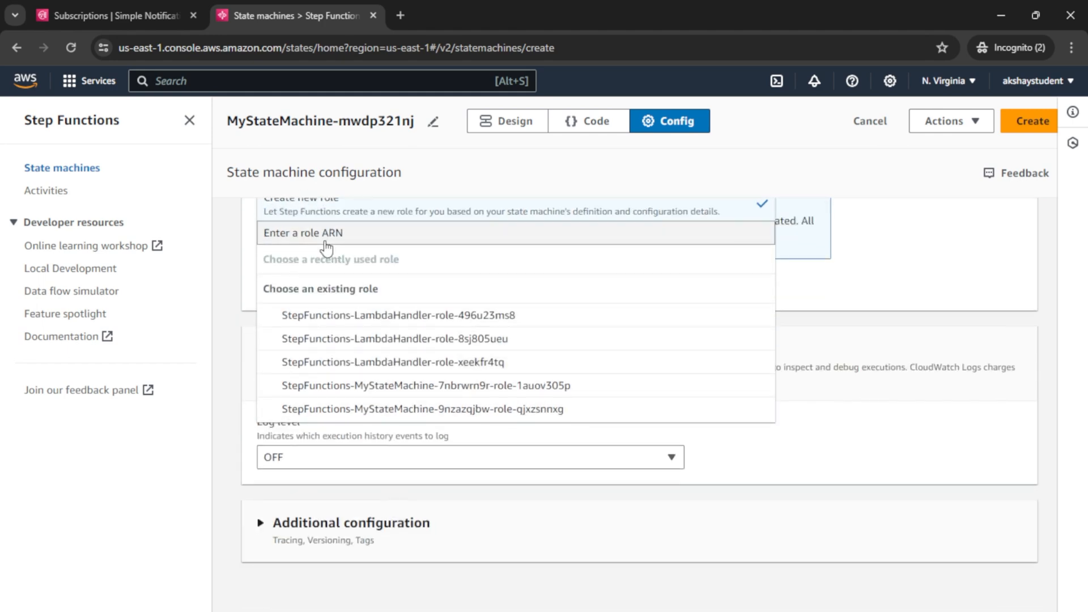
scroll(433, 307, "up", 2)
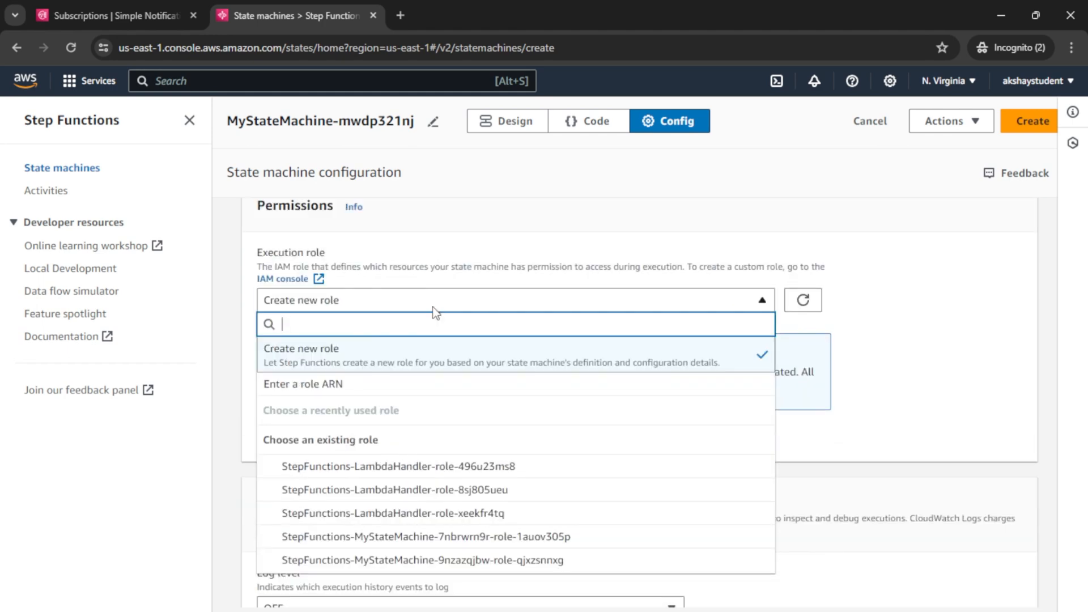
left_click(357, 363)
scroll(399, 361, "down", 3)
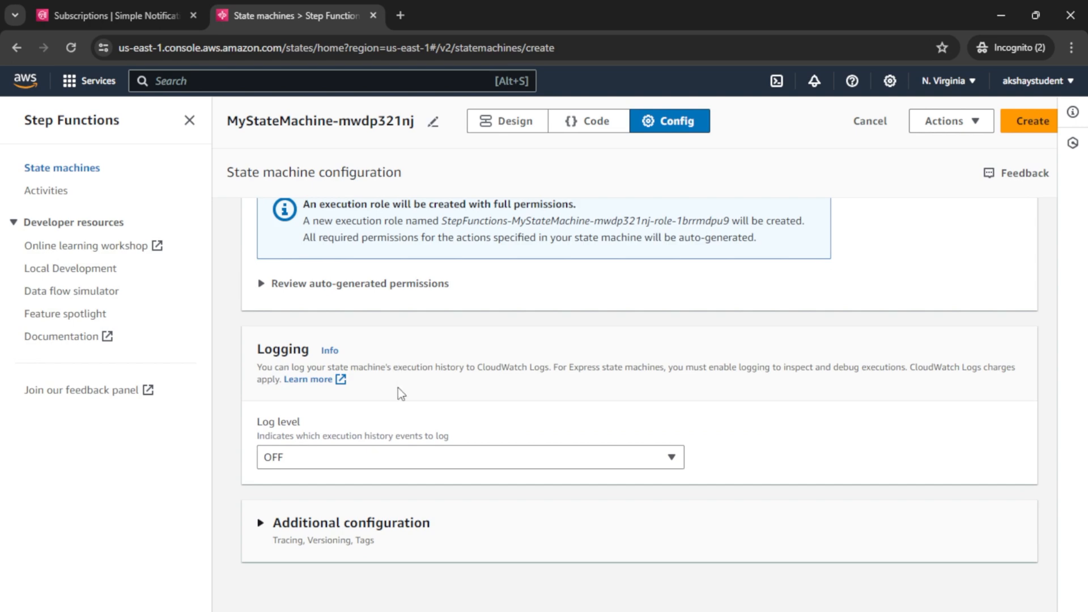
scroll(408, 365, "up", 6)
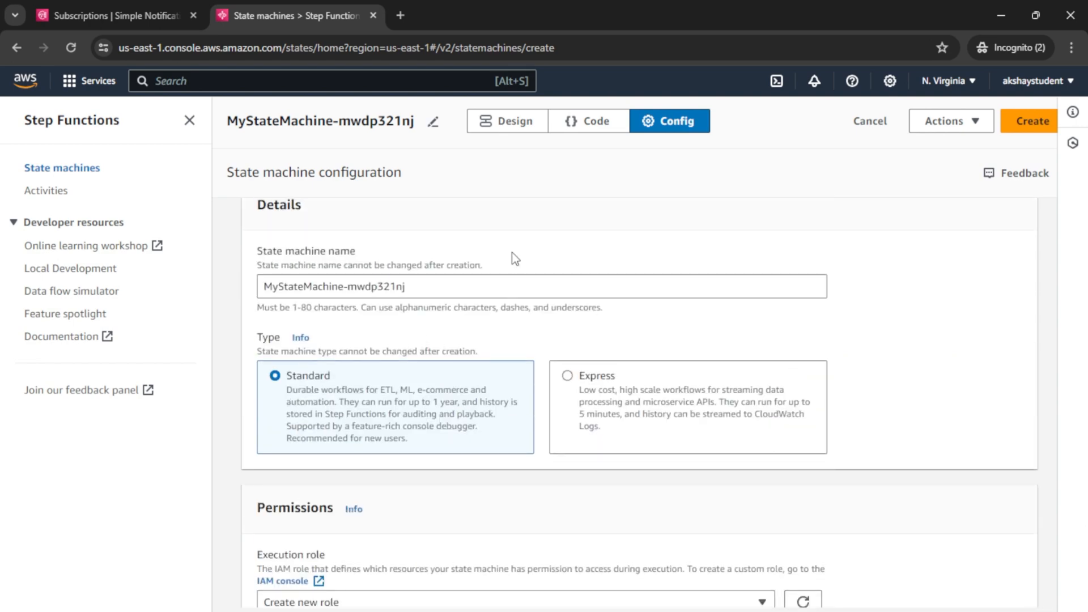
scroll(511, 253, "up", 1)
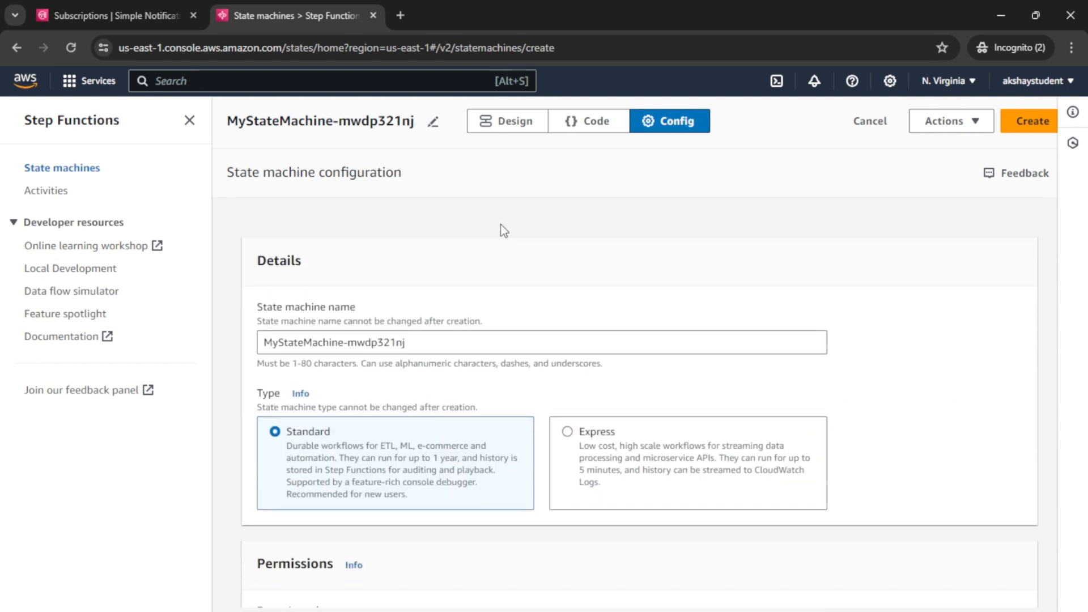
Step: Name the state machine Project1CustomerWorkflow
triple_click(436, 339)
type("P")
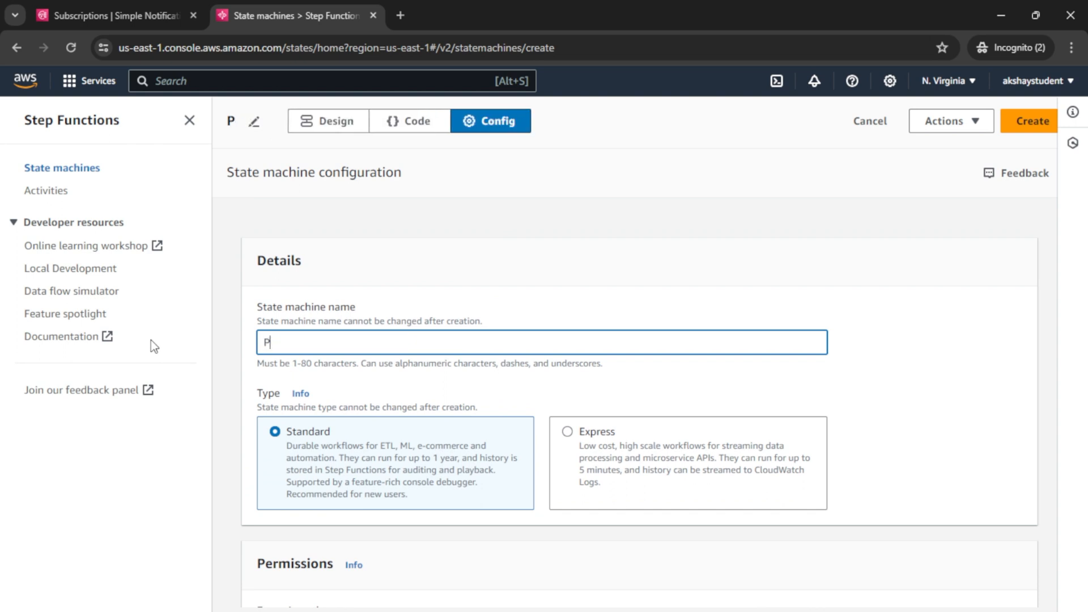
type("roject1")
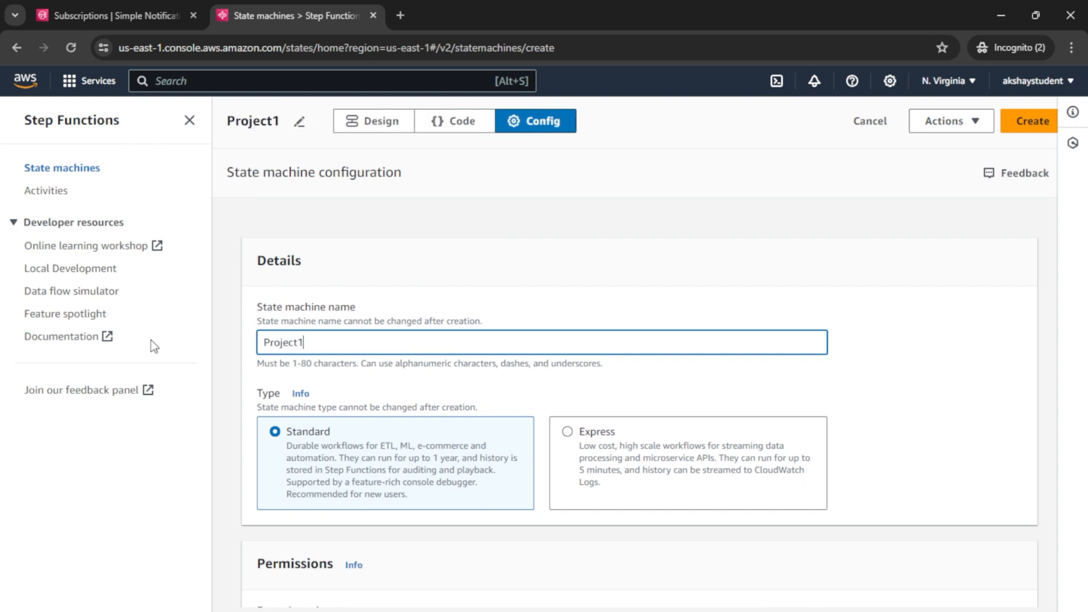
type("Cus")
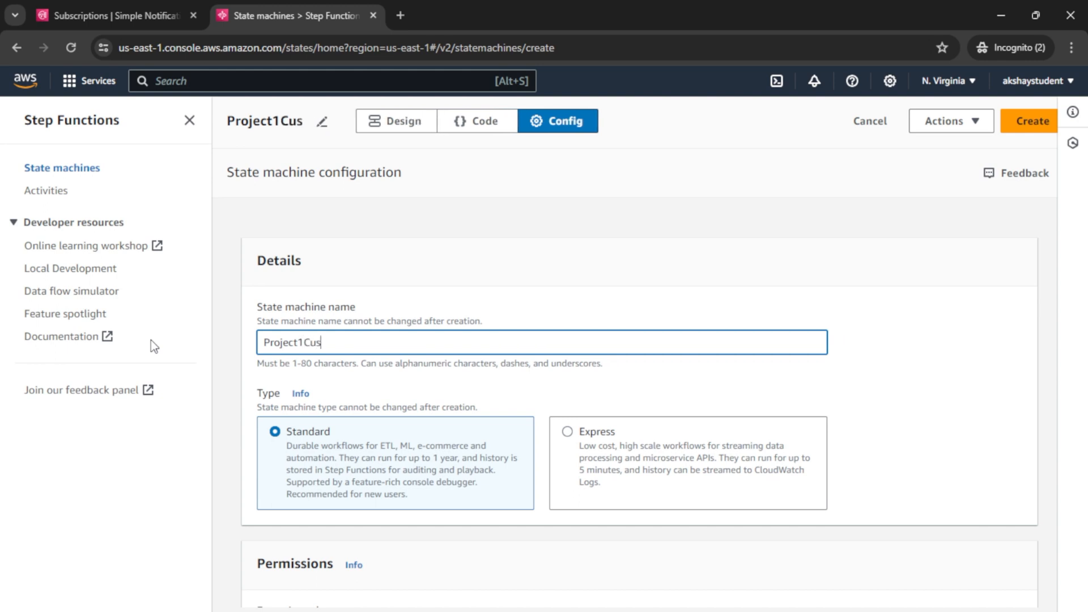
type("tomerWorlf")
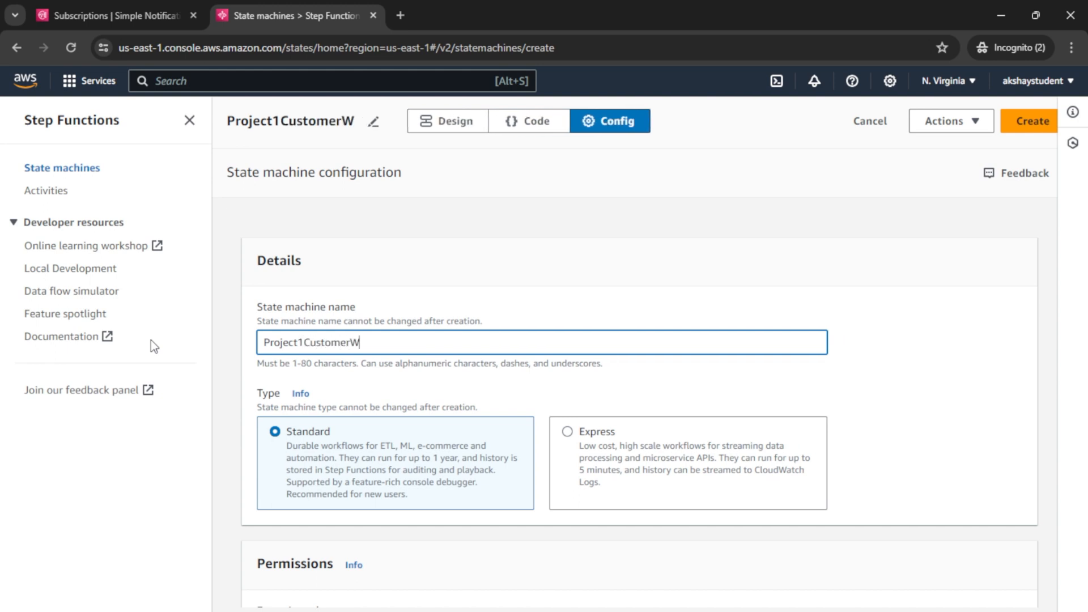
key("BackSpace")
key("BackSpace")
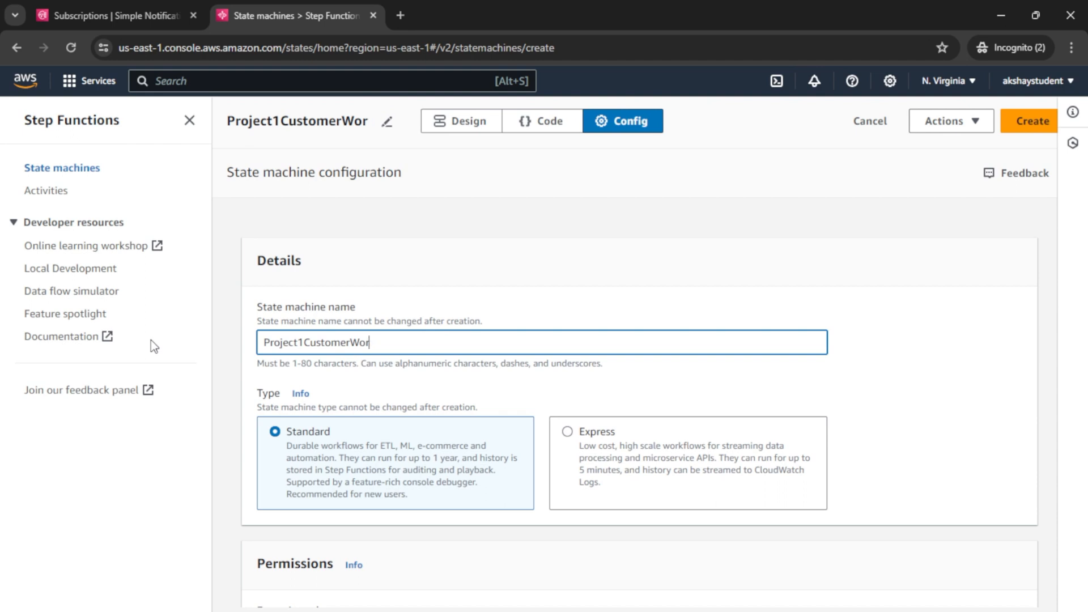
type("kfloe")
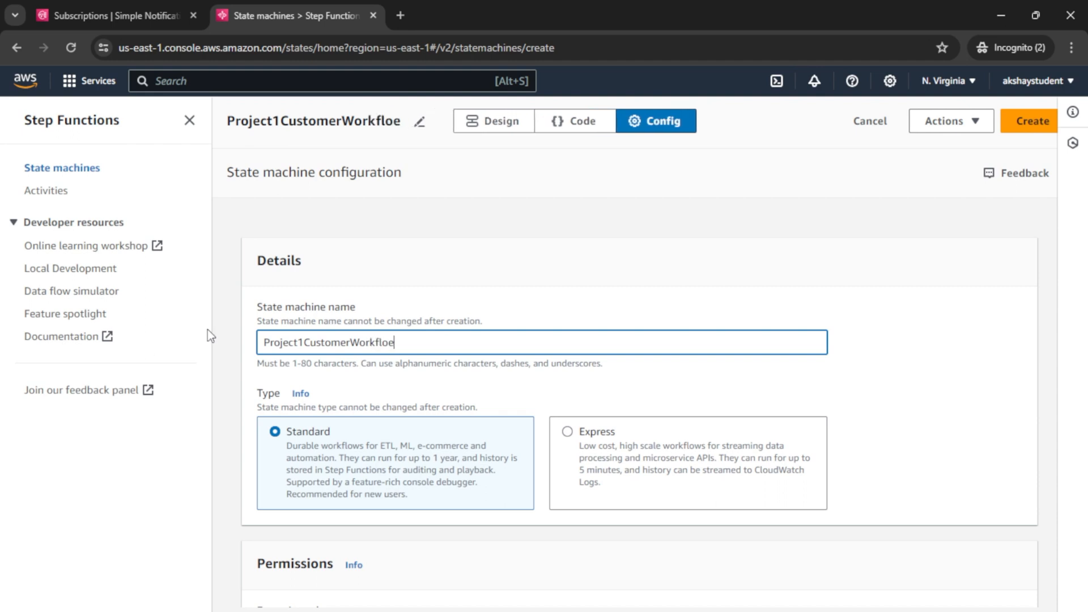
key("BackSpace")
type("w")
left_click(483, 126)
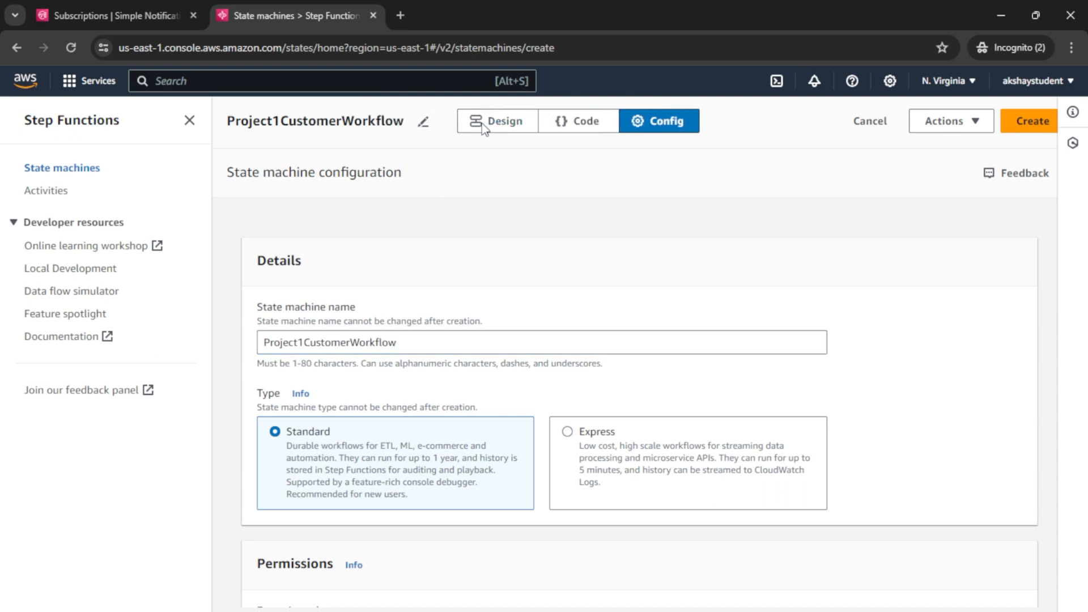
Step: Open the Design view and widen the workflow canvas
left_click(507, 124)
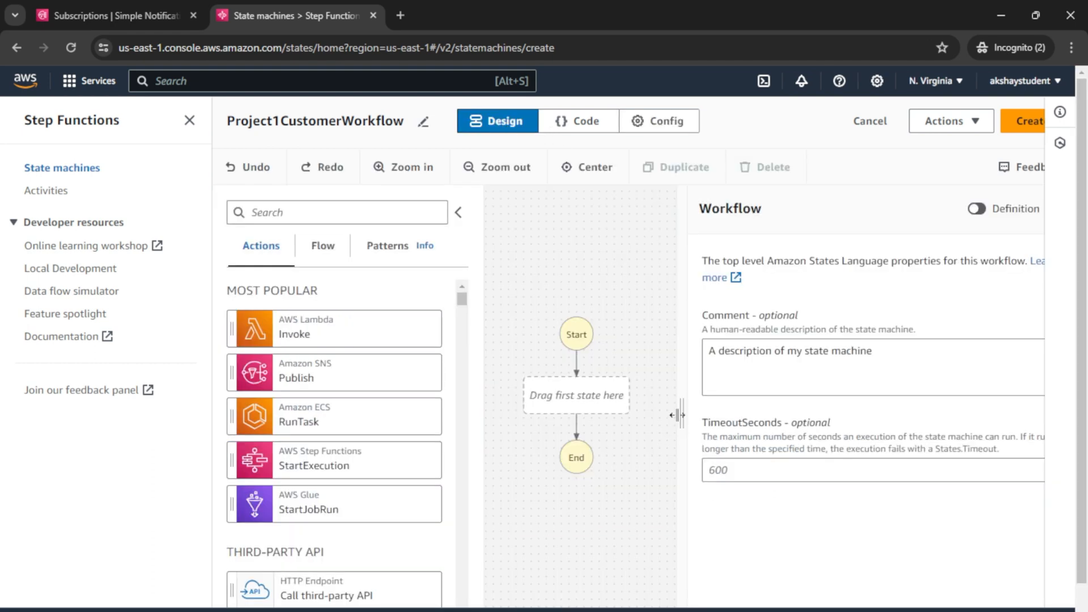
left_click_drag(677, 415, 731, 415)
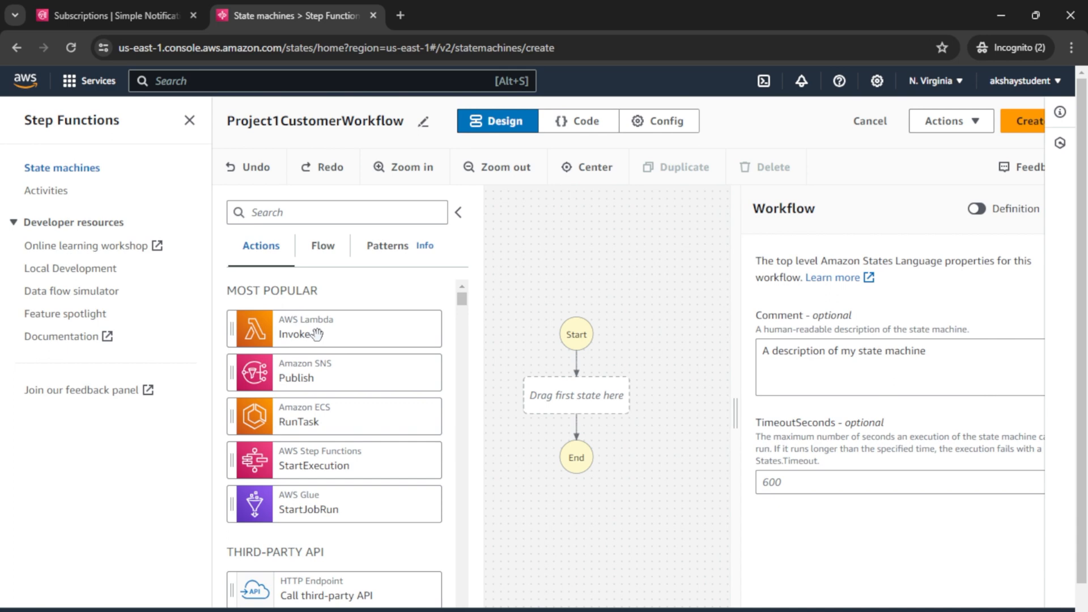
mouse_move(327, 609)
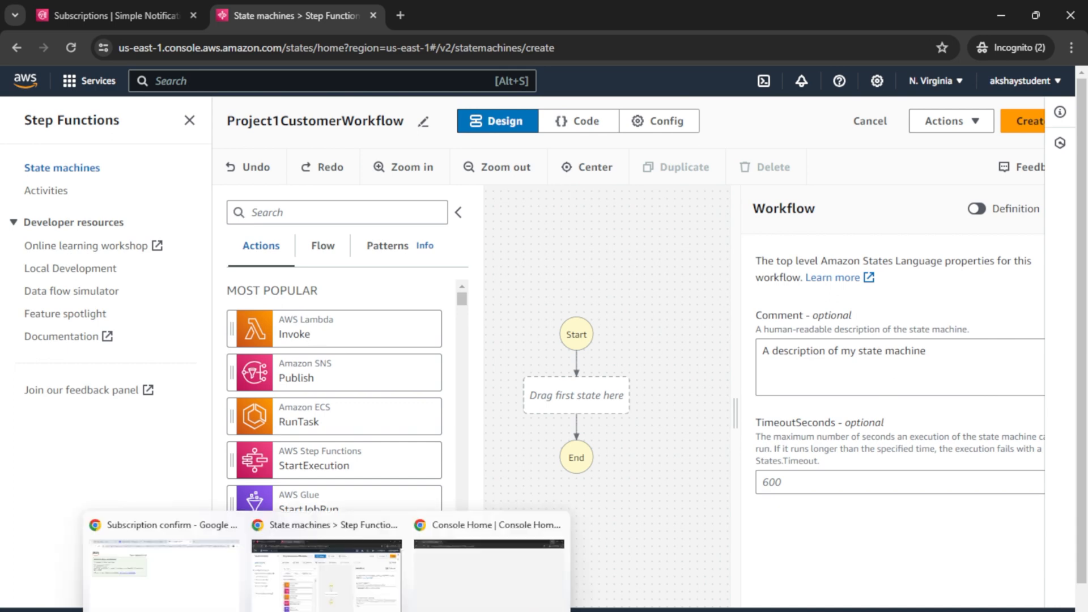
left_click(160, 557)
Step: In Canva, tick Lambda Validate and circle Is Valid, then add a Lambda Invoke state to the workflow
left_click(284, 17)
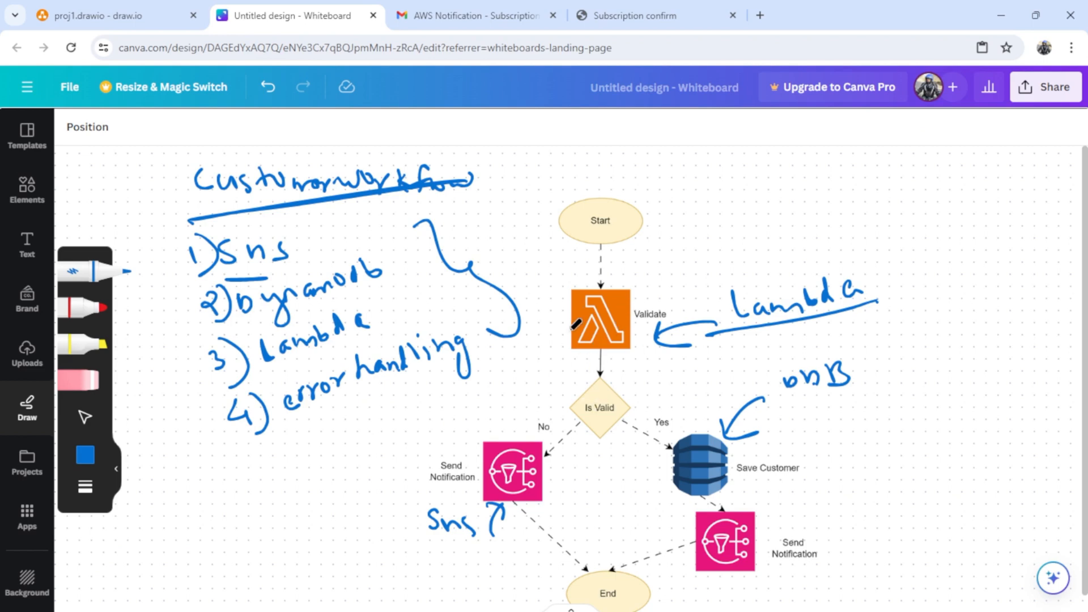
left_click_drag(538, 342, 599, 321)
mouse_move(633, 384)
left_mouse_down()
mouse_move(589, 372)
mouse_move(635, 442)
mouse_move(643, 363)
mouse_move(623, 379)
left_mouse_up()
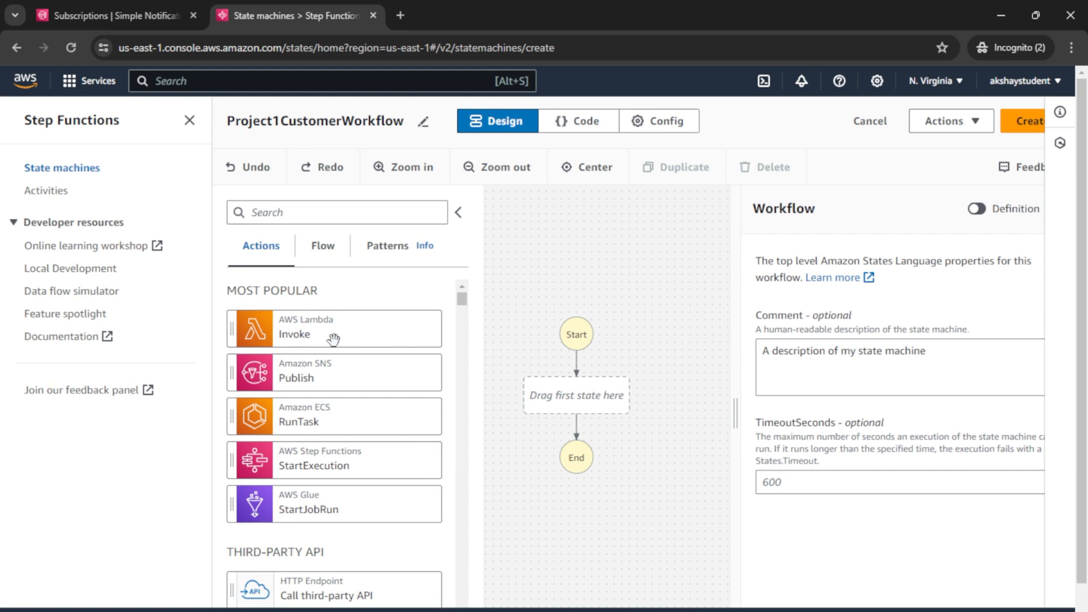
left_click_drag(367, 337, 586, 410)
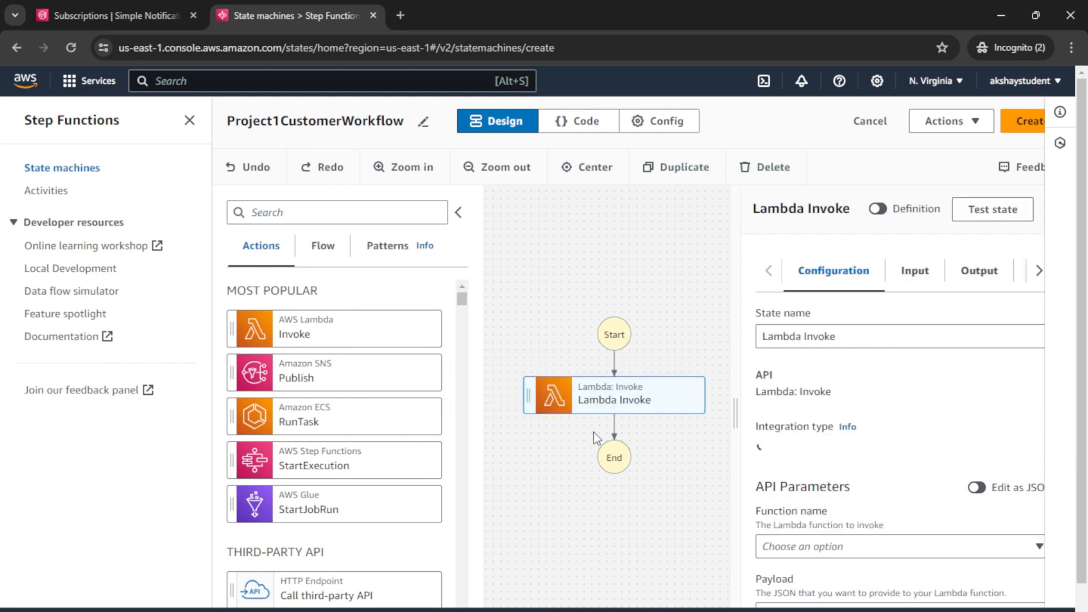
Step: Rename the Lambda Invoke state to 'Process Customer Flow'
left_click(859, 336)
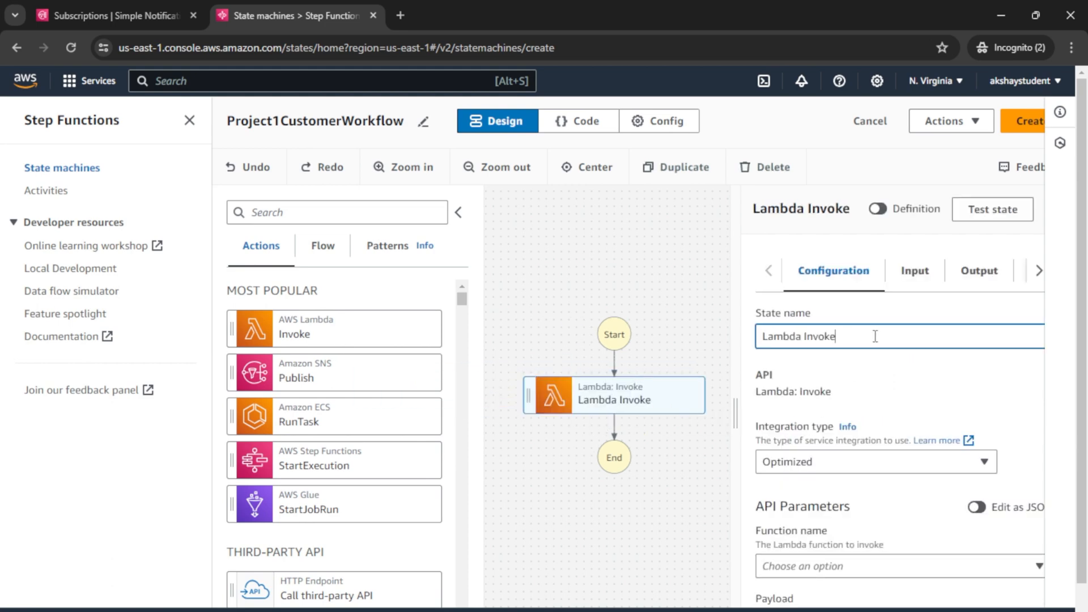
left_click_drag(867, 338, 769, 346)
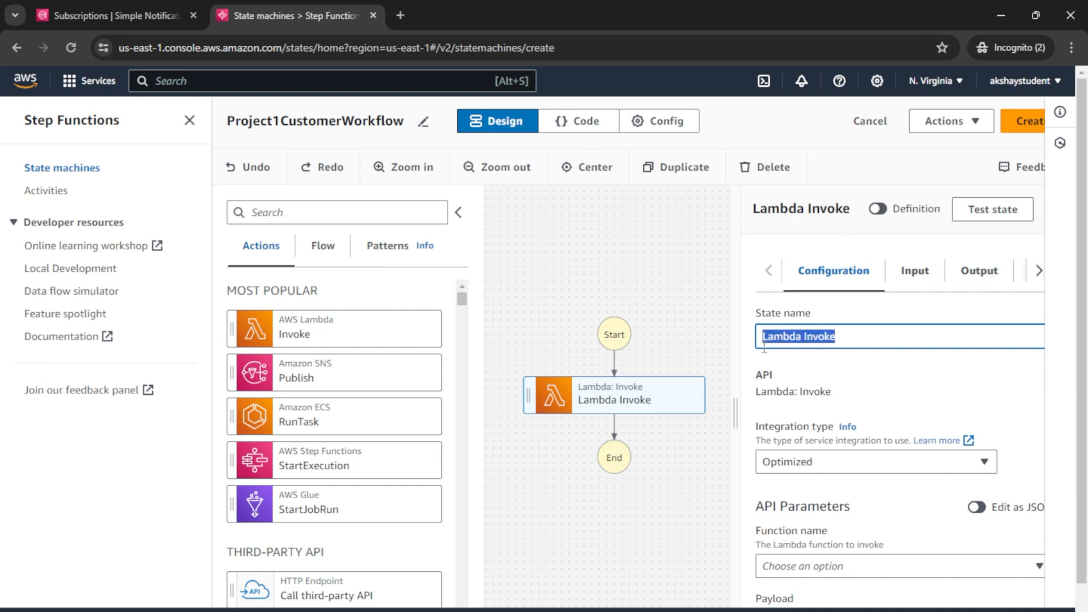
type("Process ")
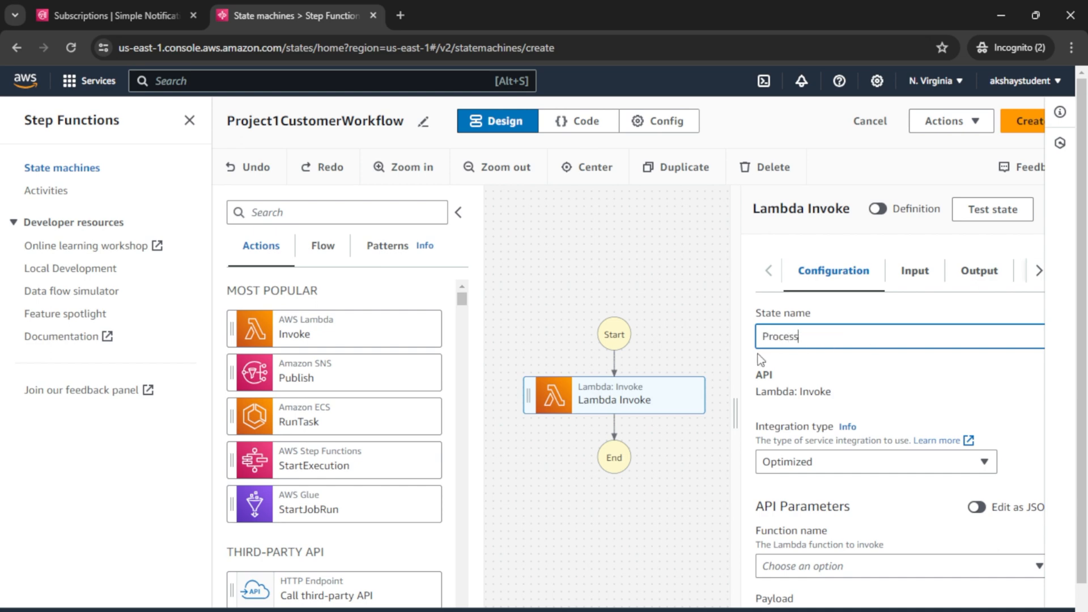
type("Customer Flow")
Step: Set the state's function name to CustomerFunction:$LATEST
scroll(882, 487, "down", 1)
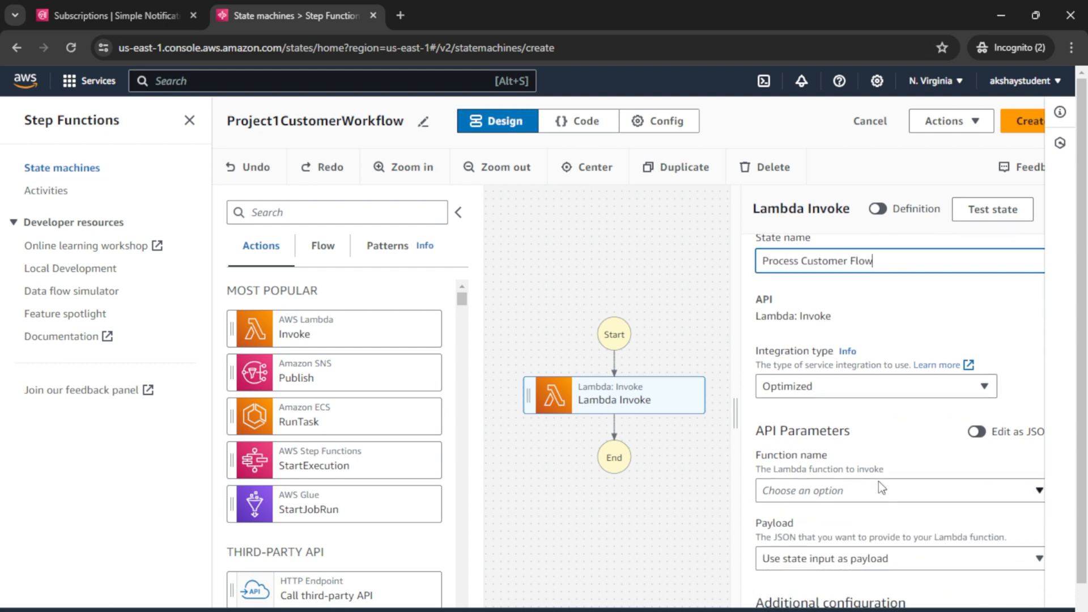
scroll(881, 486, "down", 2)
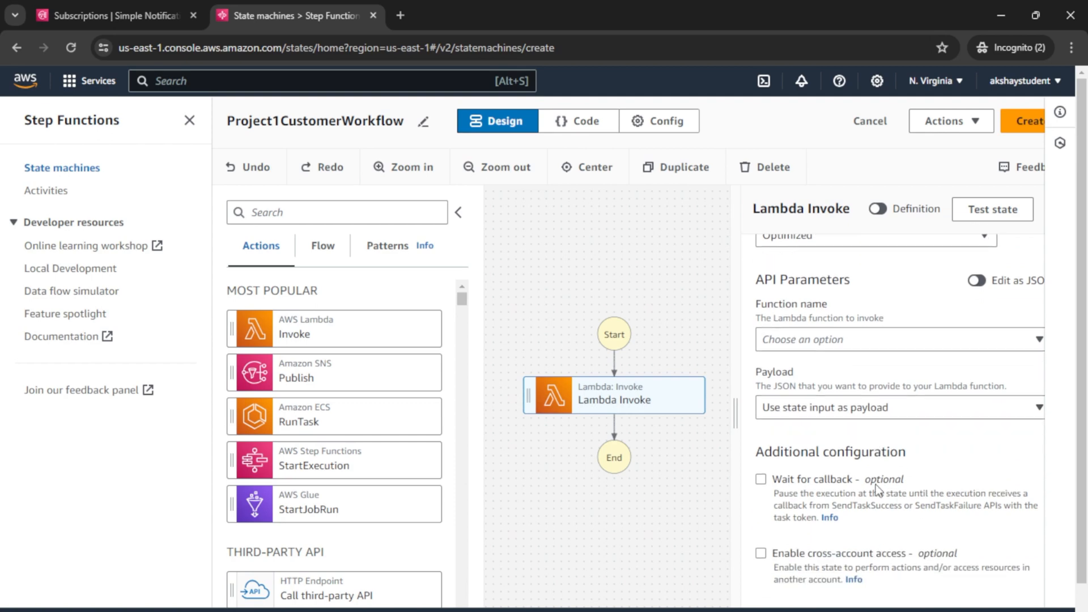
scroll(897, 490, "down", 2)
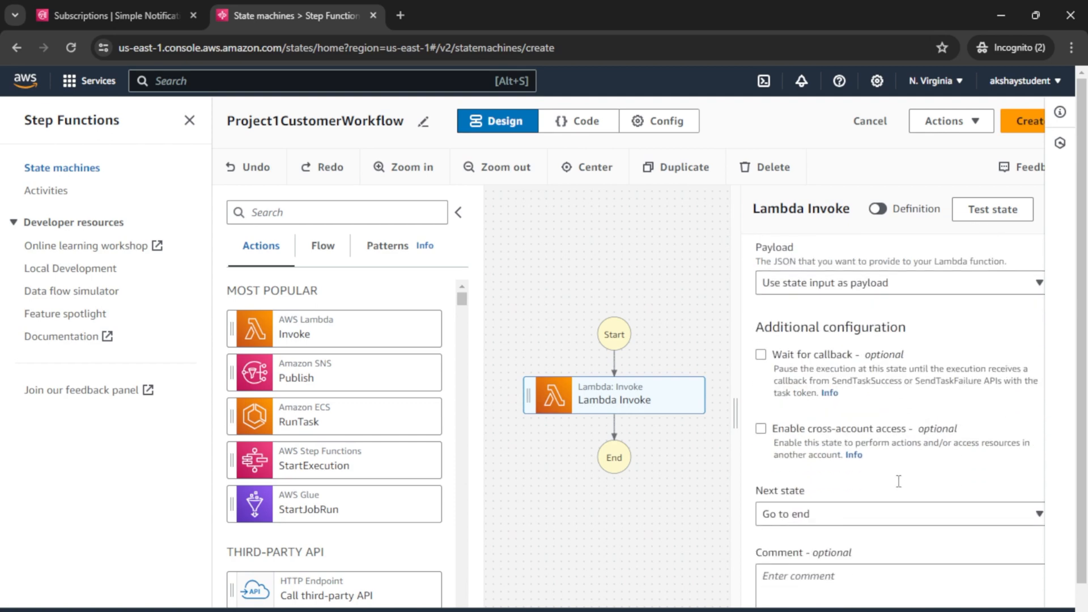
scroll(898, 481, "up", 5)
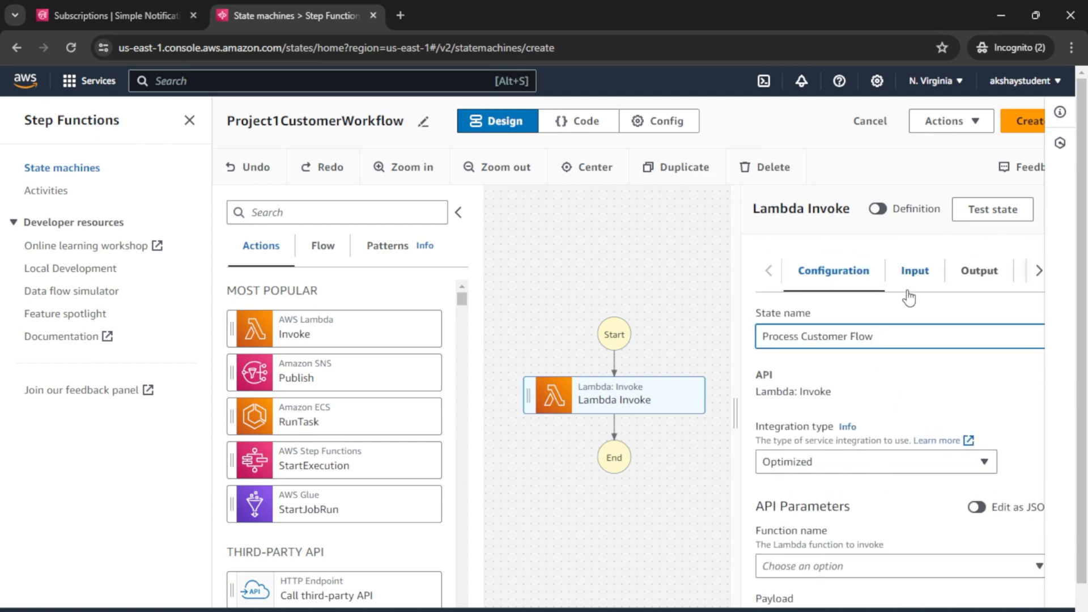
scroll(862, 487, "down", 5)
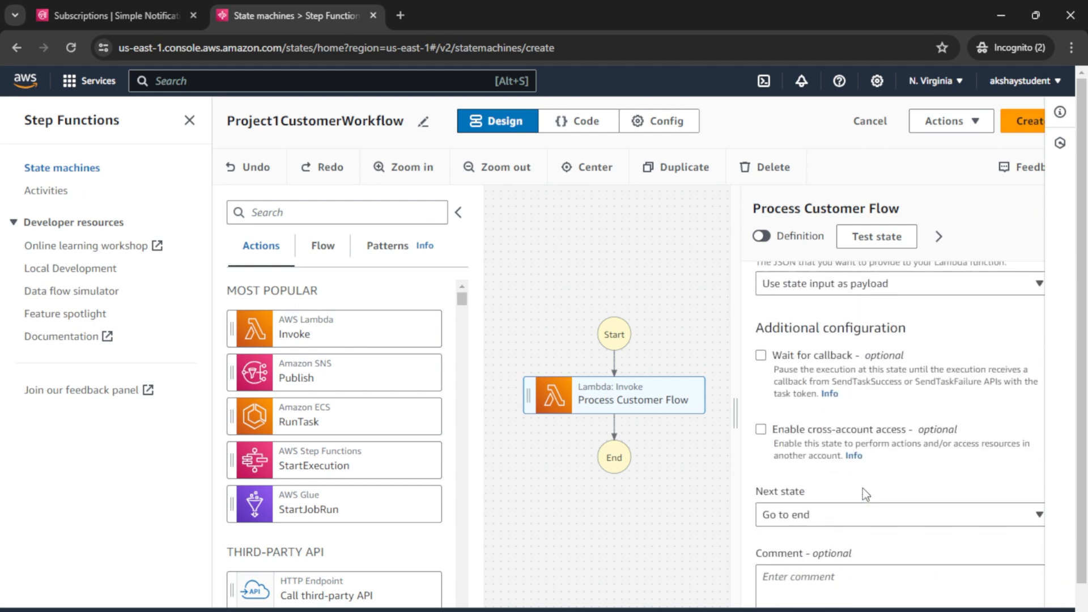
scroll(873, 453, "up", 2)
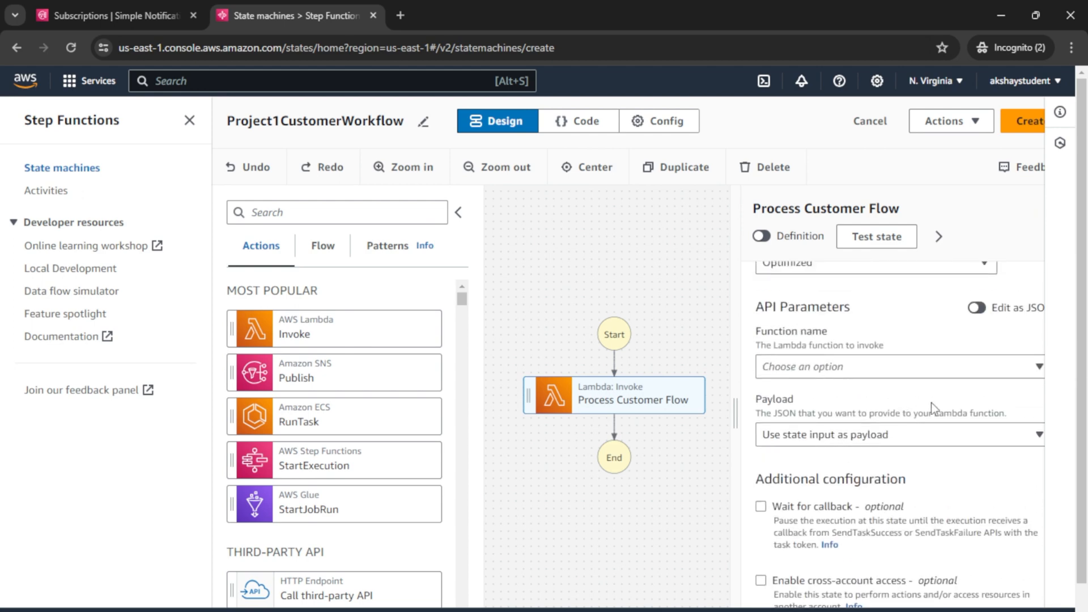
left_click(865, 366)
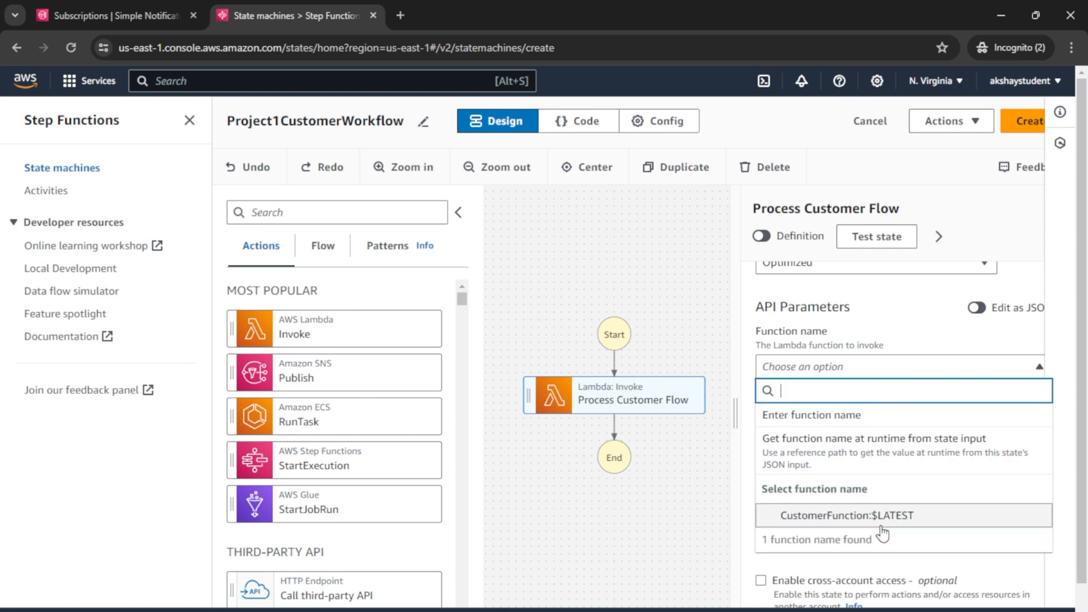
left_click(837, 515)
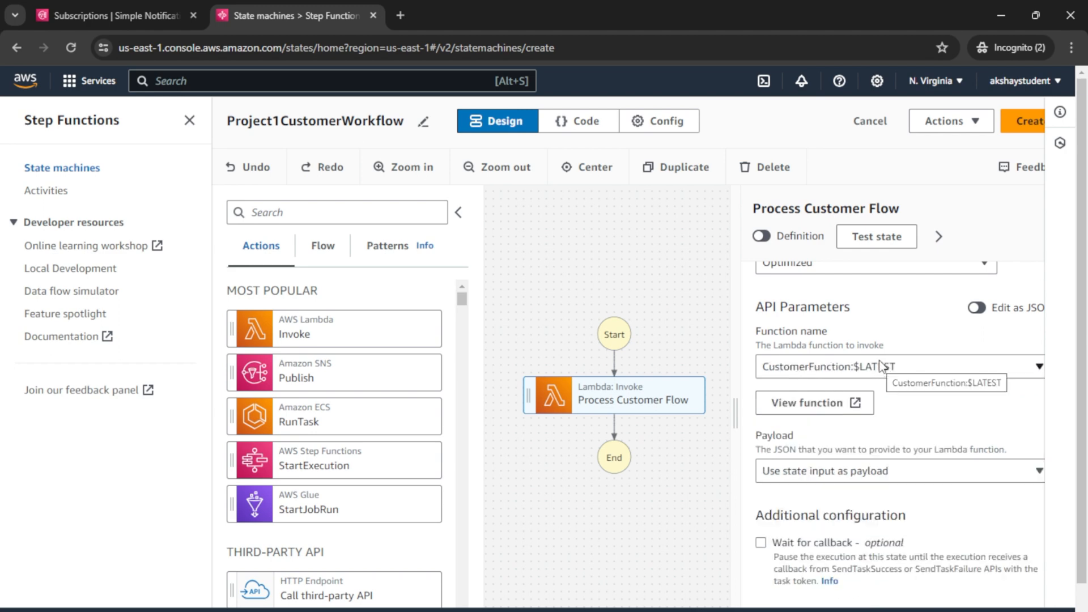
left_click(324, 249)
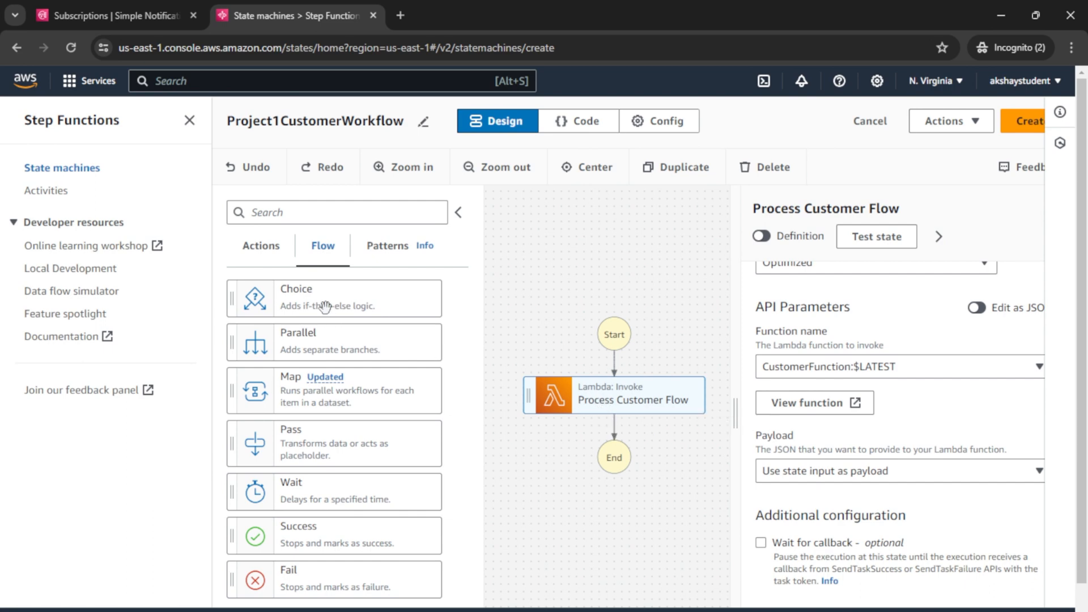
Step: Add a Choice state after Process Customer Flow and collapse the states panel
left_click_drag(320, 303, 592, 484)
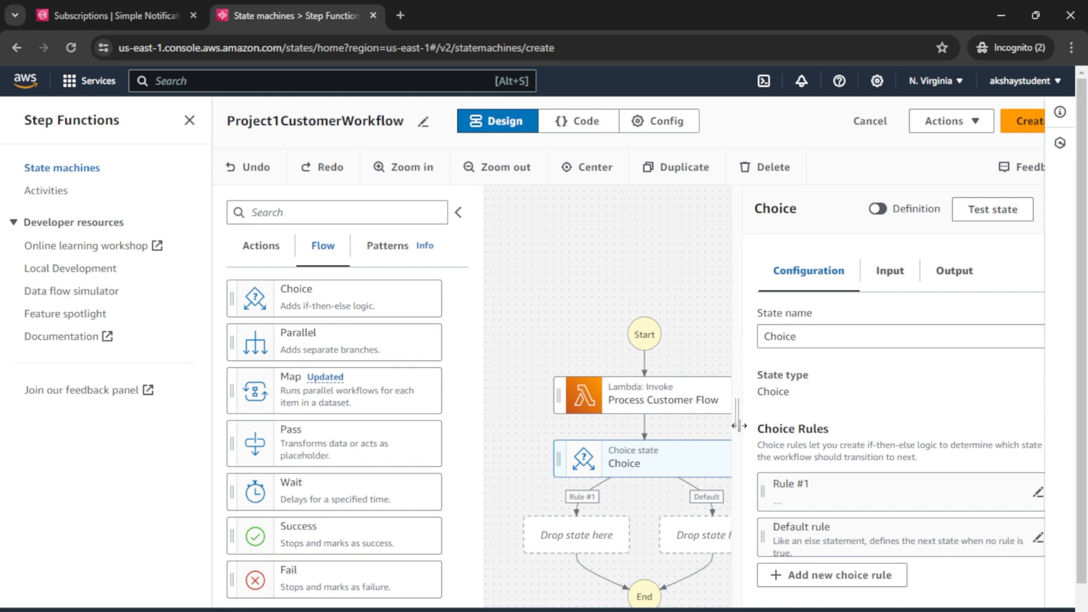
left_click(458, 213)
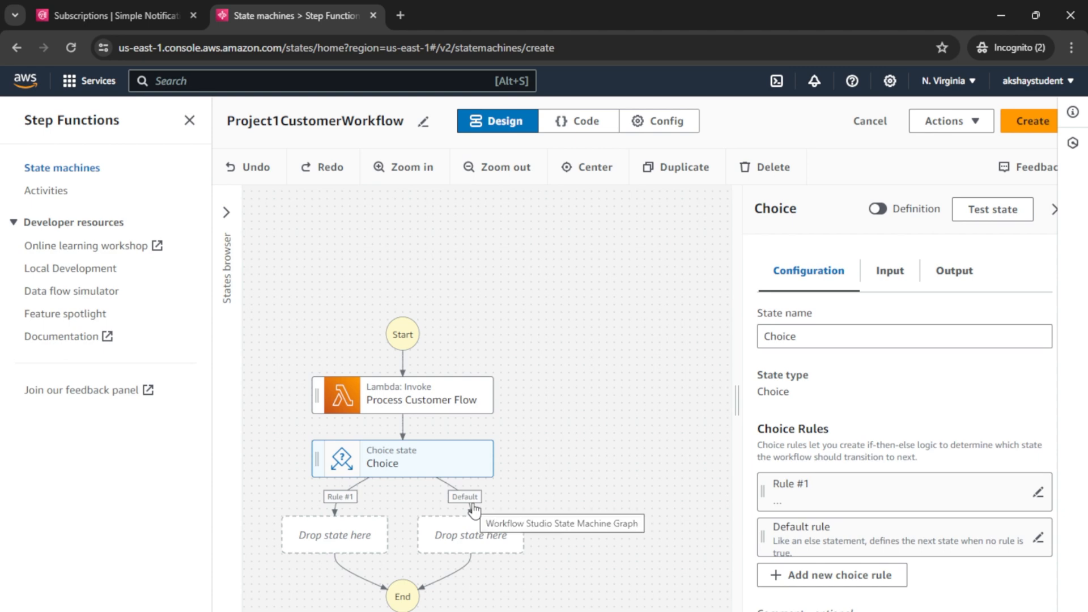
Step: In Canva, draw an arrow from Send Notification to Sns and tick Save Customer
left_click(224, 599)
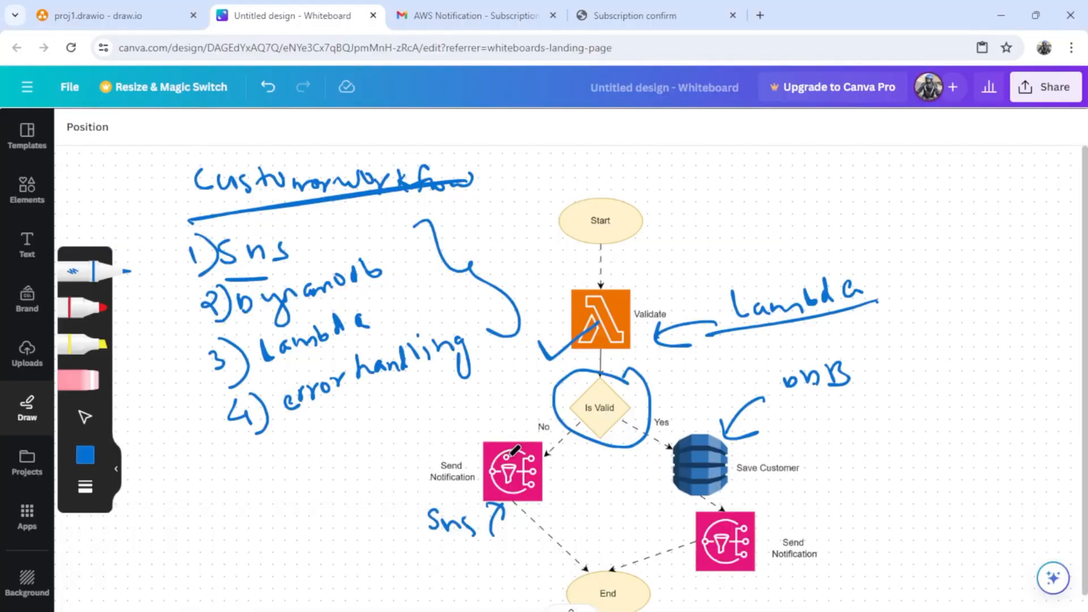
left_click_drag(450, 506, 506, 477)
left_click_drag(445, 498, 489, 497)
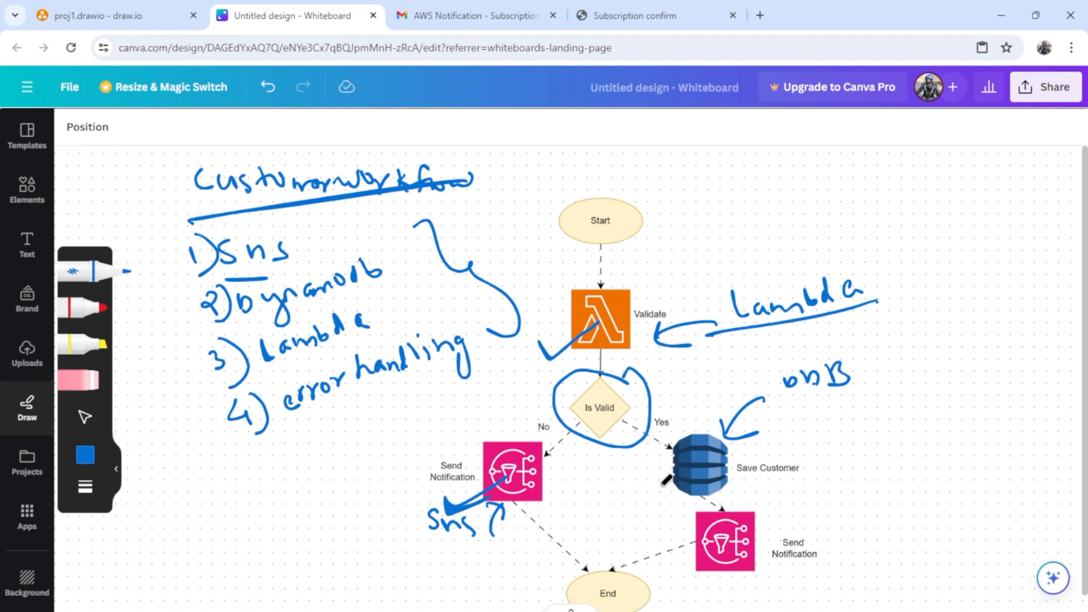
mouse_move(655, 468)
left_mouse_down()
mouse_move(658, 485)
mouse_move(738, 445)
left_mouse_up()
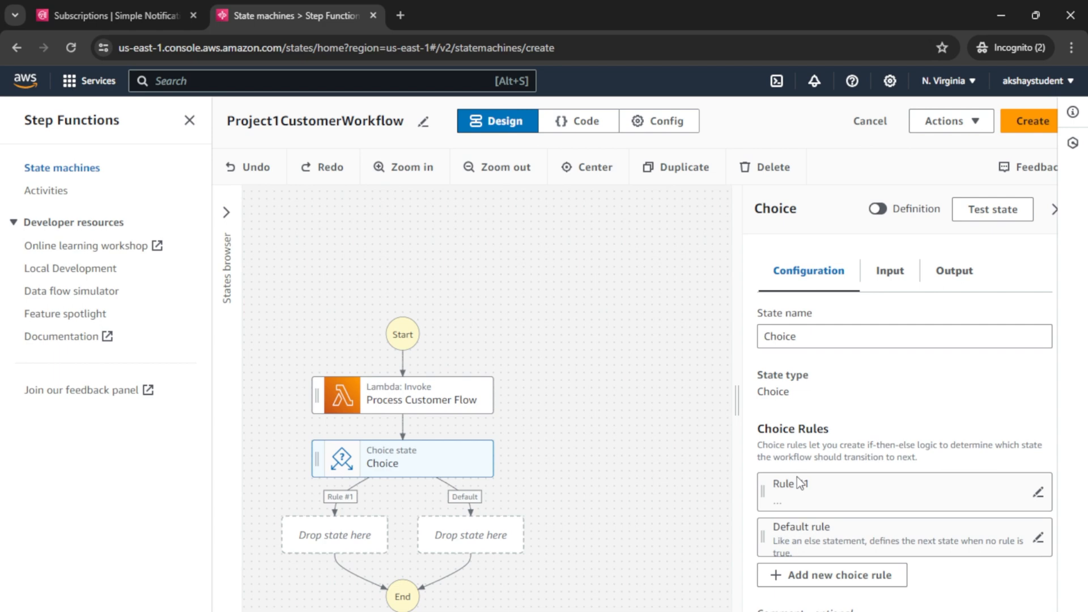
Step: Duplicate the Step Functions tab, close its template picker, and go to Console Home
right_click(260, 19)
left_click(295, 154)
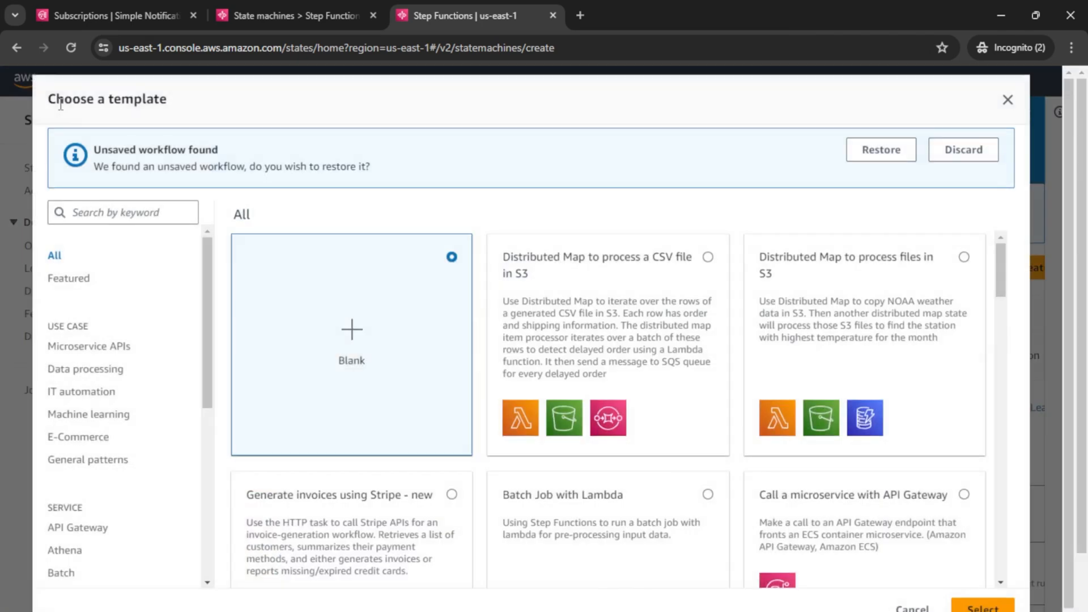
left_click(1007, 100)
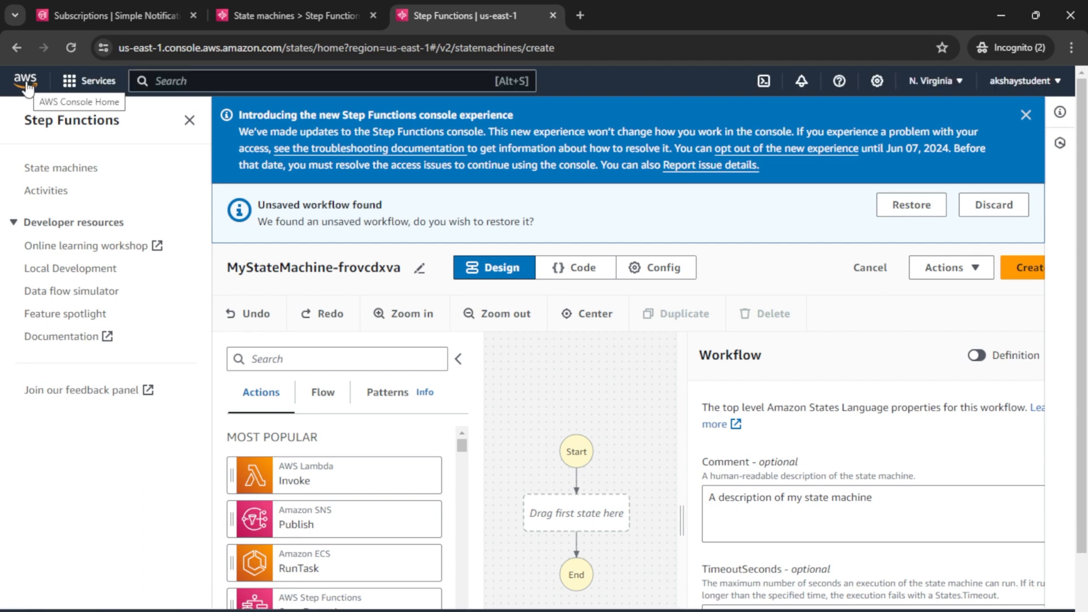
left_click(26, 88)
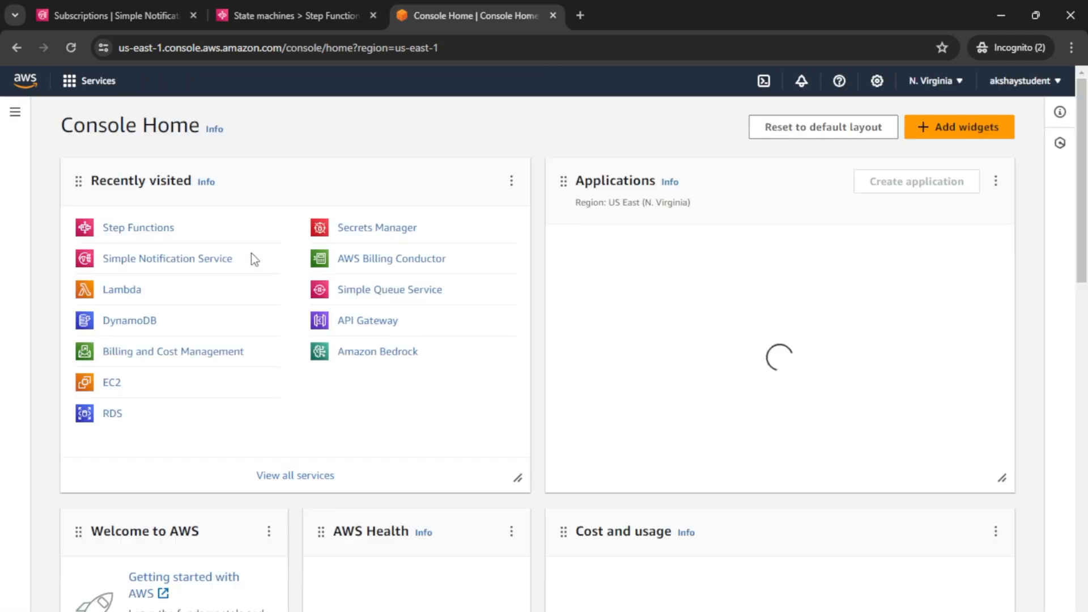
Step: Open CustomerFunction from the Lambda console and scroll to its Test section
left_click(122, 290)
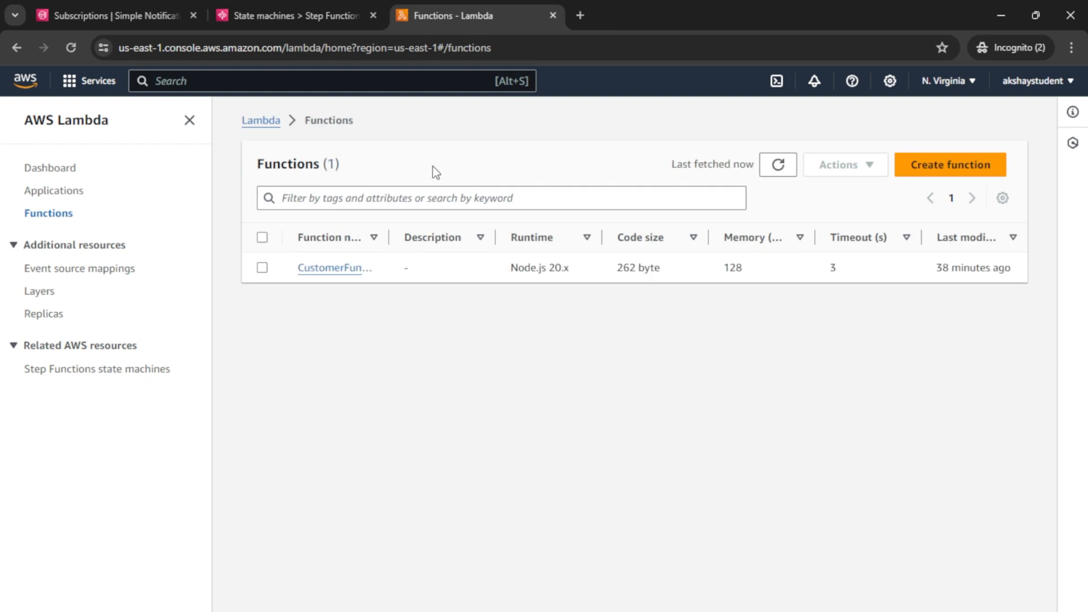
left_click(335, 268)
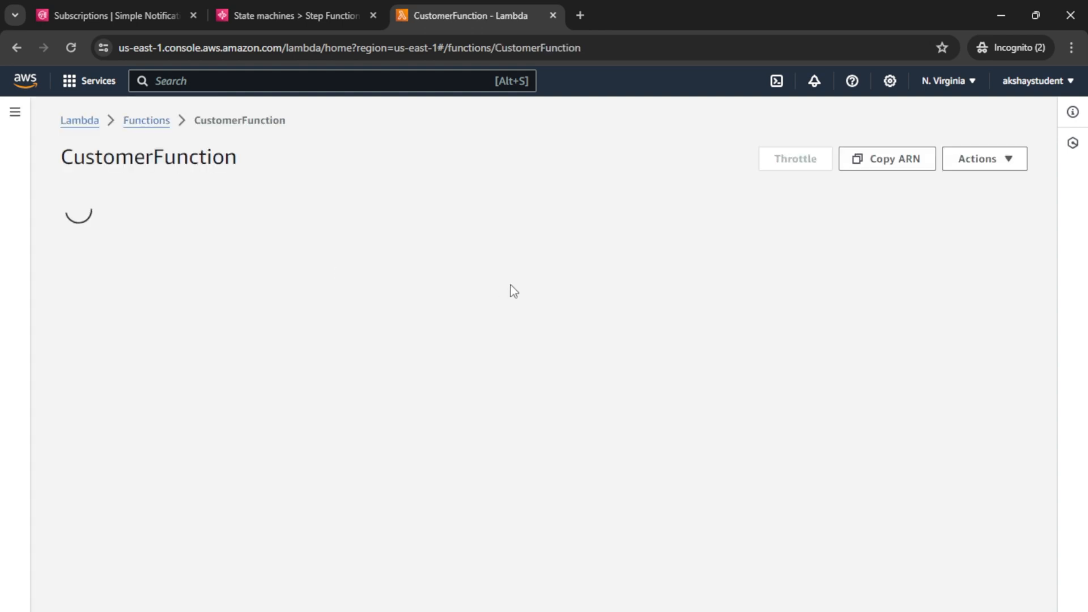
scroll(372, 352, "down", 1)
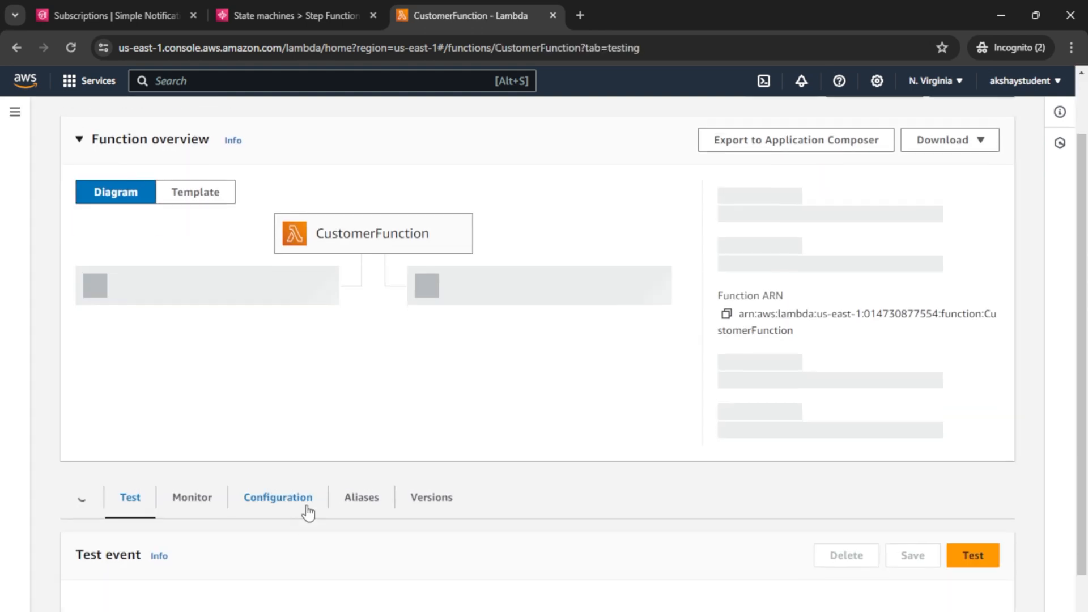
scroll(283, 512, "down", 1)
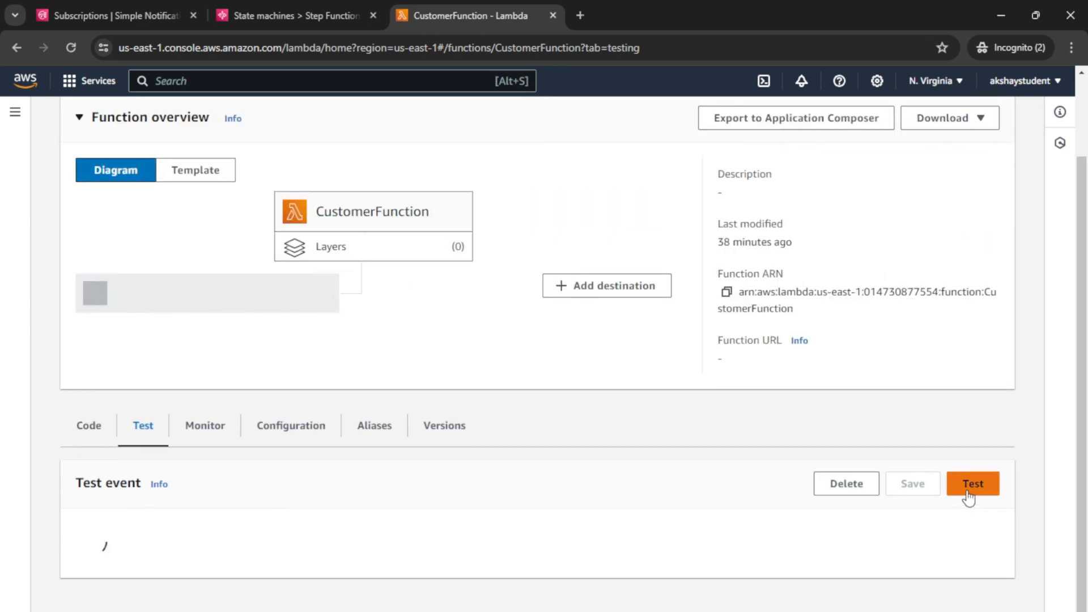
Step: Test CustomerFunction and inspect the log output showing "validated": false
left_click(968, 496)
scroll(493, 461, "down", 4)
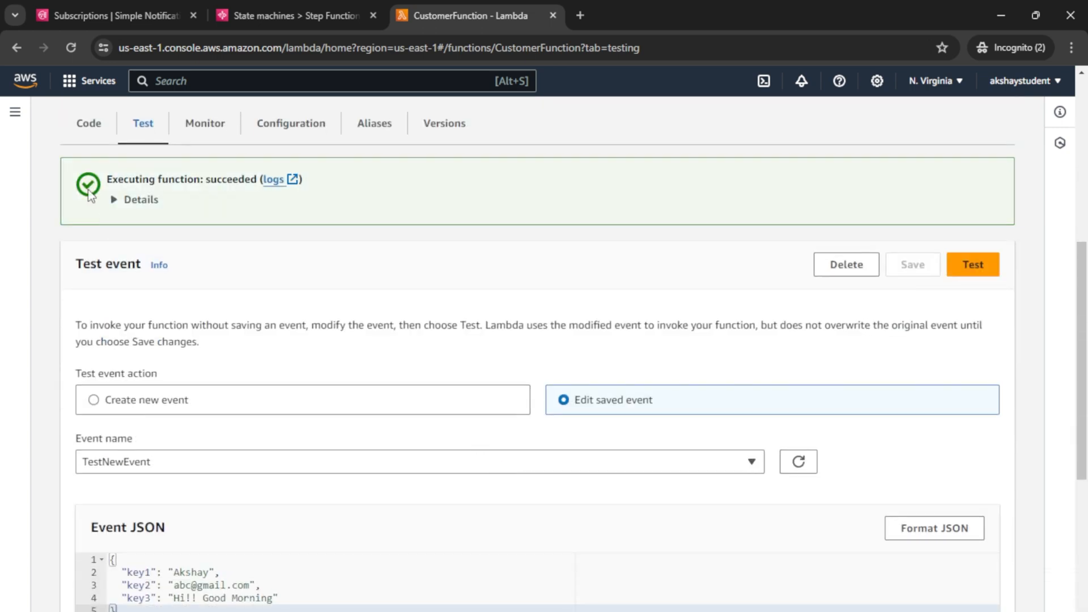
left_click(115, 199)
mouse_move(118, 261)
left_mouse_down()
mouse_move(136, 284)
mouse_move(115, 251)
mouse_move(105, 255)
left_mouse_up()
left_click(149, 279)
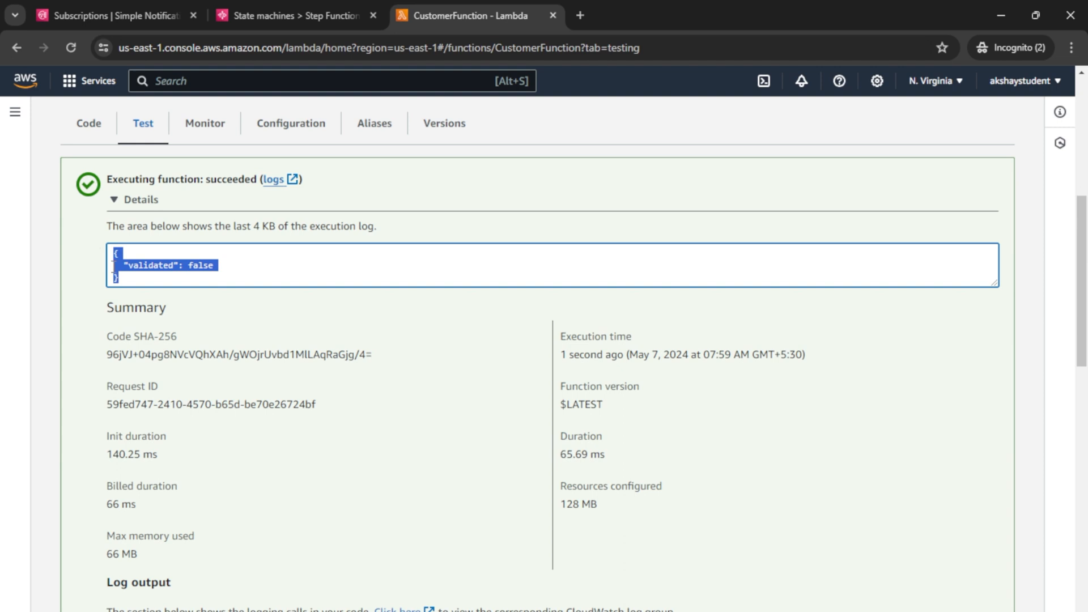
left_click(144, 271)
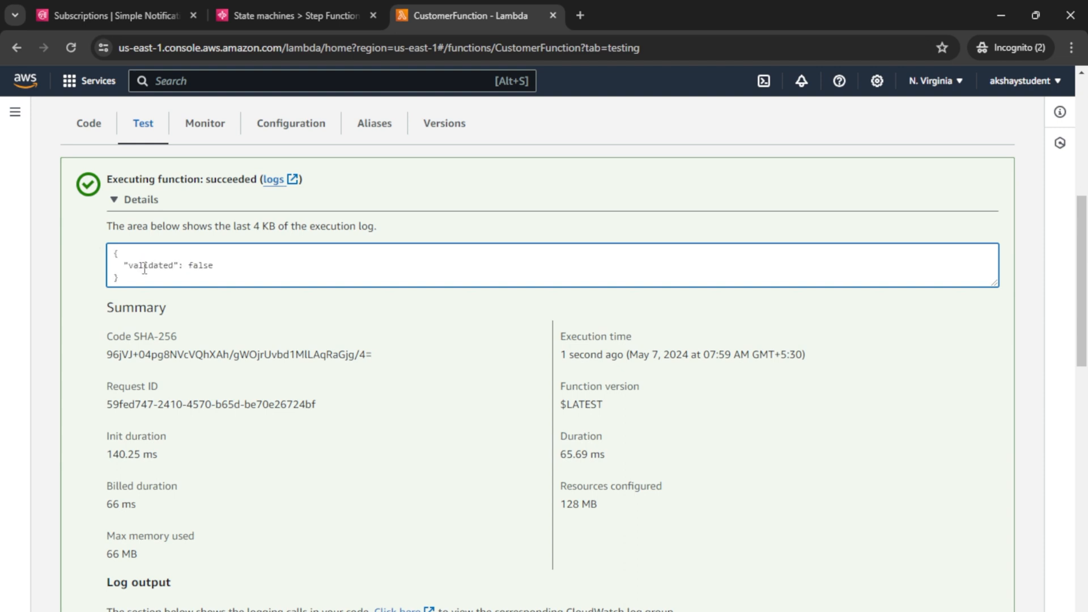
double_click(144, 270)
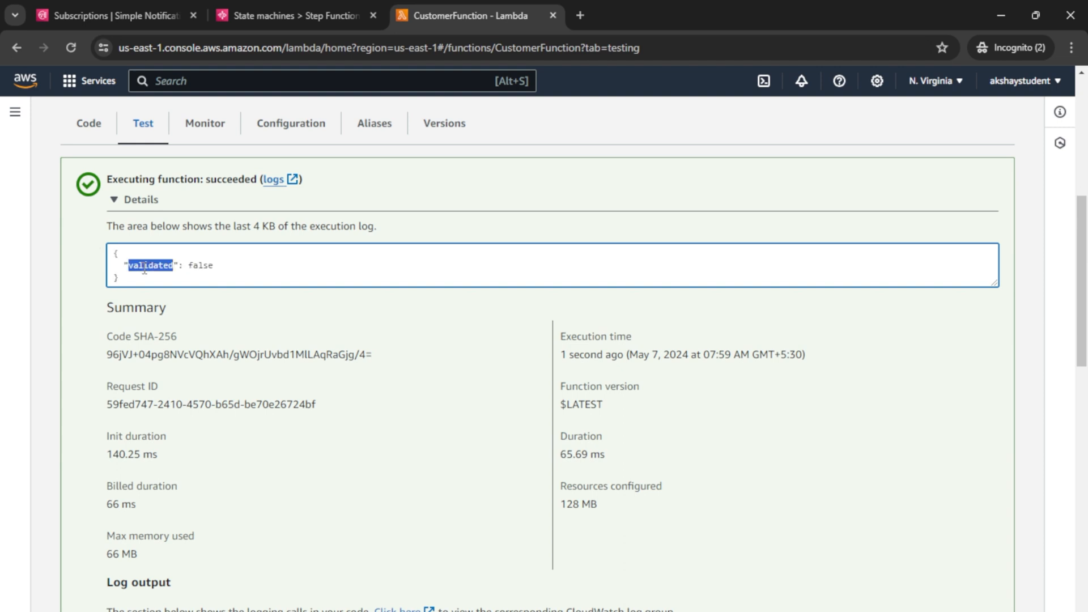
double_click(201, 270)
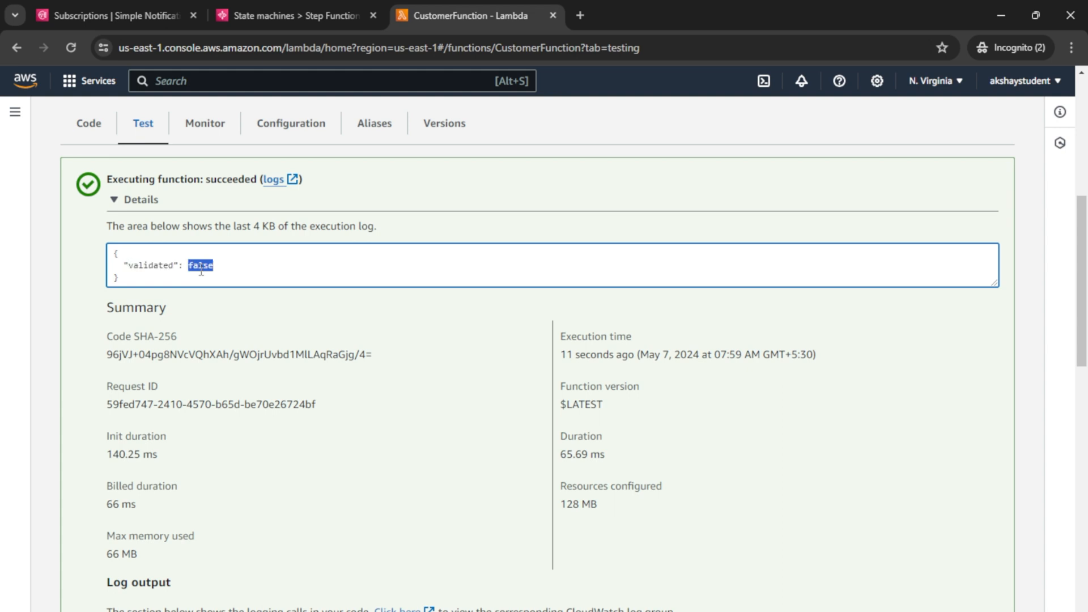
left_click_drag(114, 251, 126, 277)
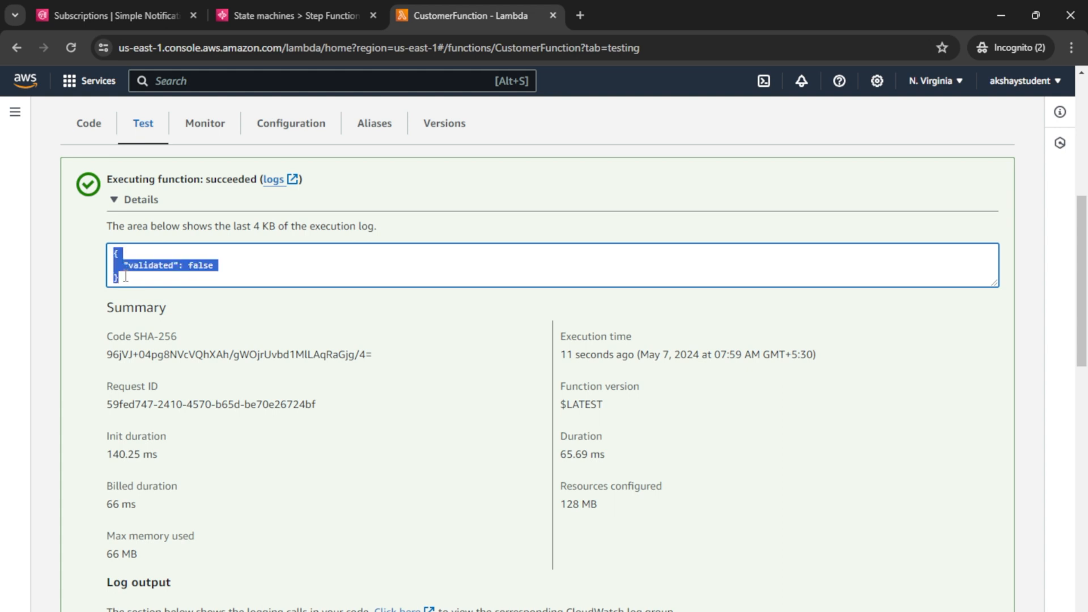
left_click(126, 277)
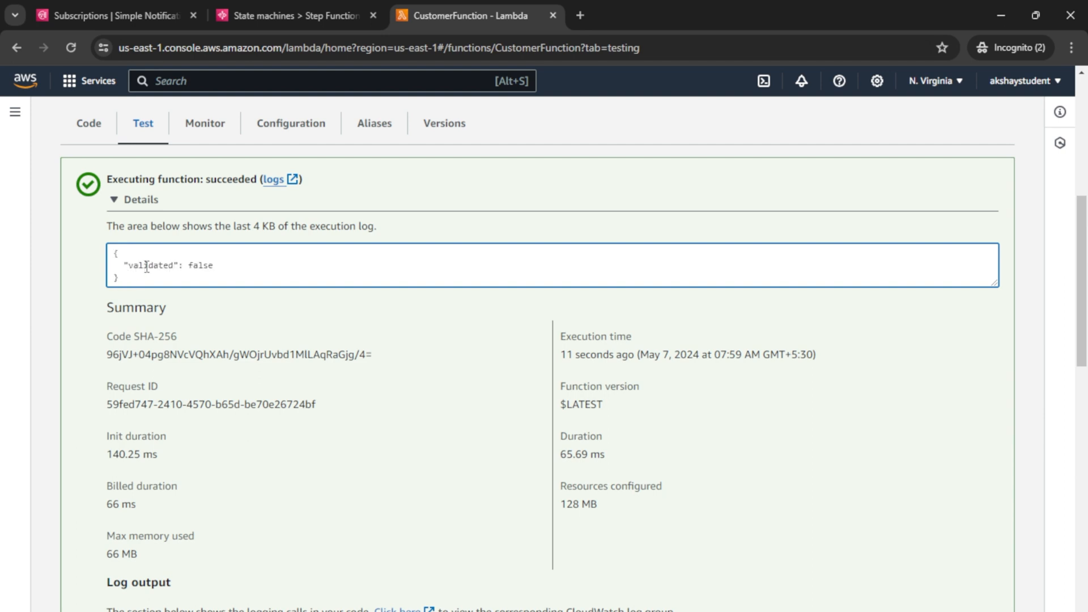
Step: Highlight the validated field name, then return to the Project1CustomerWorkflow designer
left_click_drag(124, 266, 173, 266)
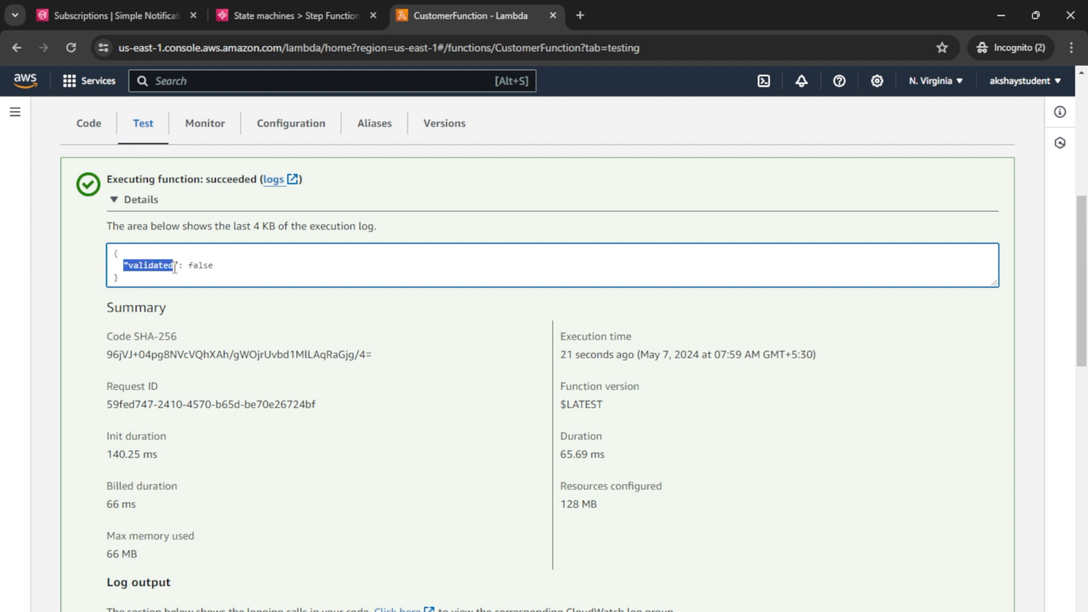
left_click(217, 265)
left_click_drag(124, 266, 173, 266)
left_click(200, 267)
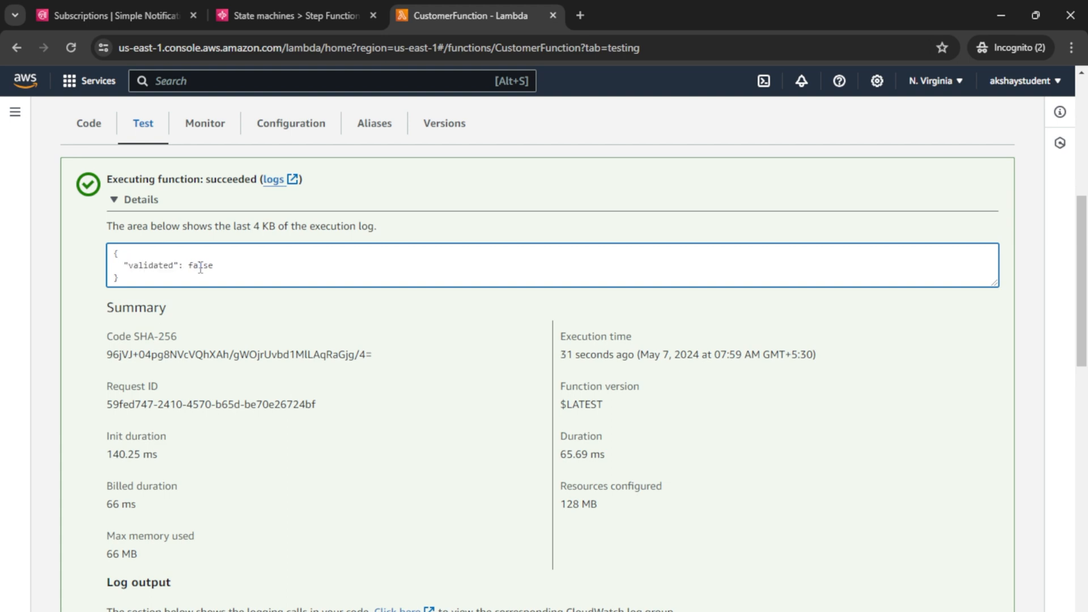
scroll(212, 262, "up", 1)
scroll(223, 257, "up", 4)
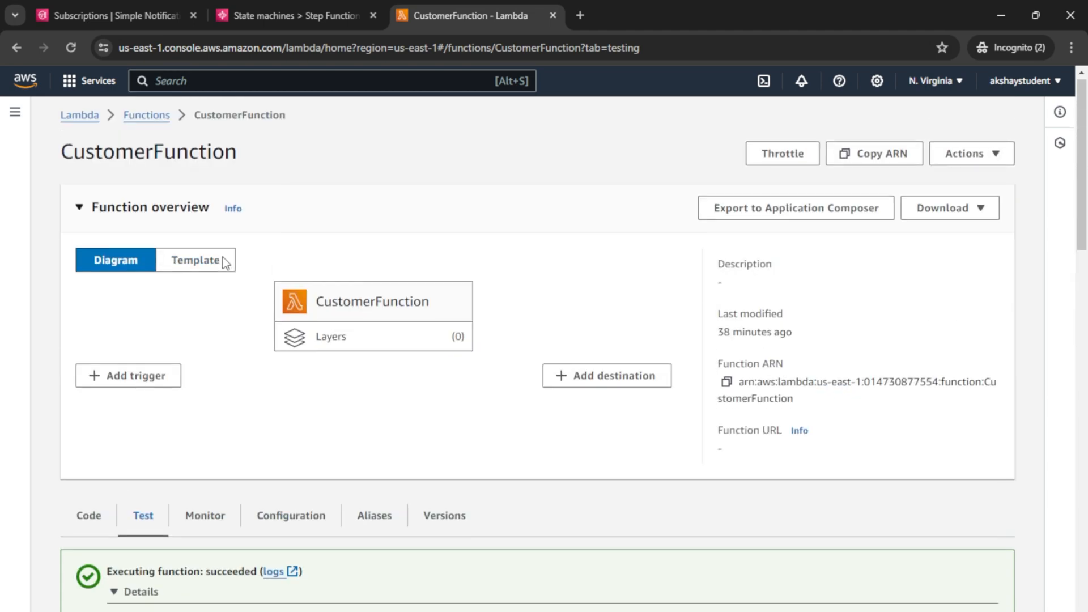
scroll(310, 369, "down", 3)
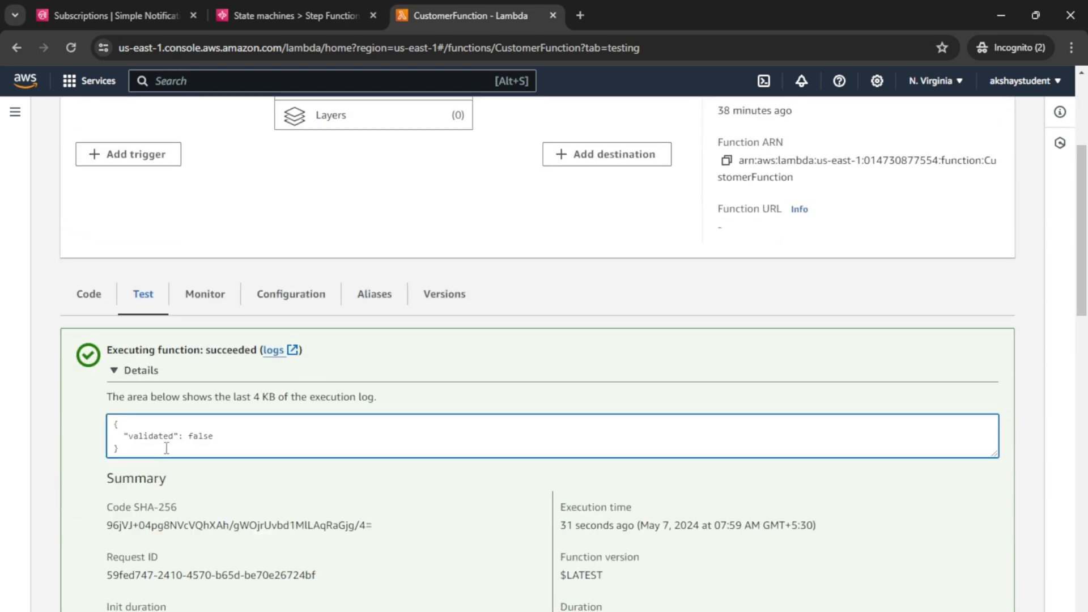
left_click(274, 17)
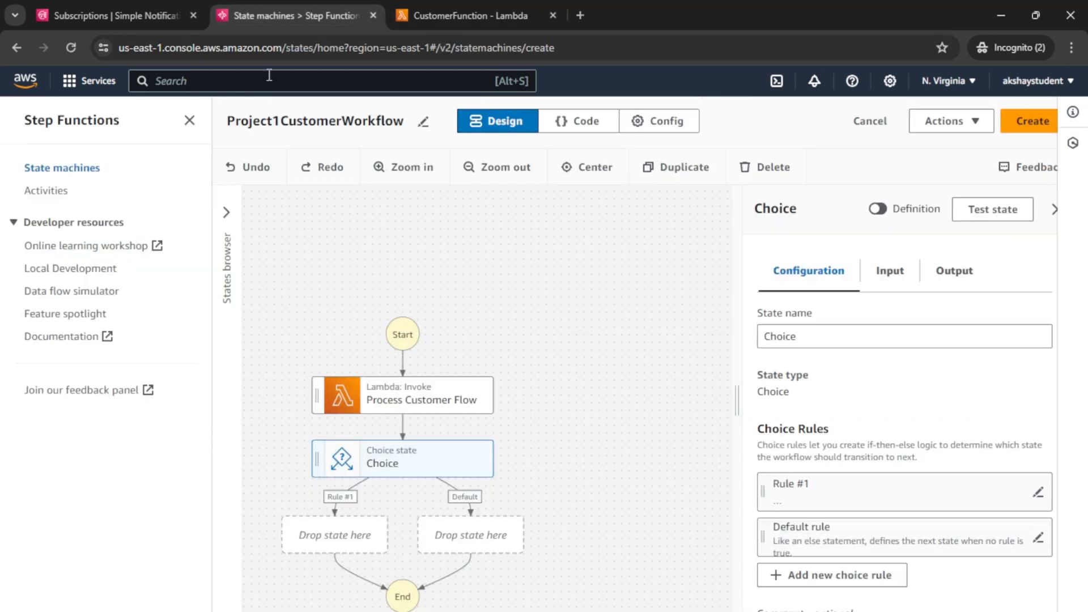
Step: Open the Process Customer Flow state's Output settings and widen the settings panel
left_click(417, 401)
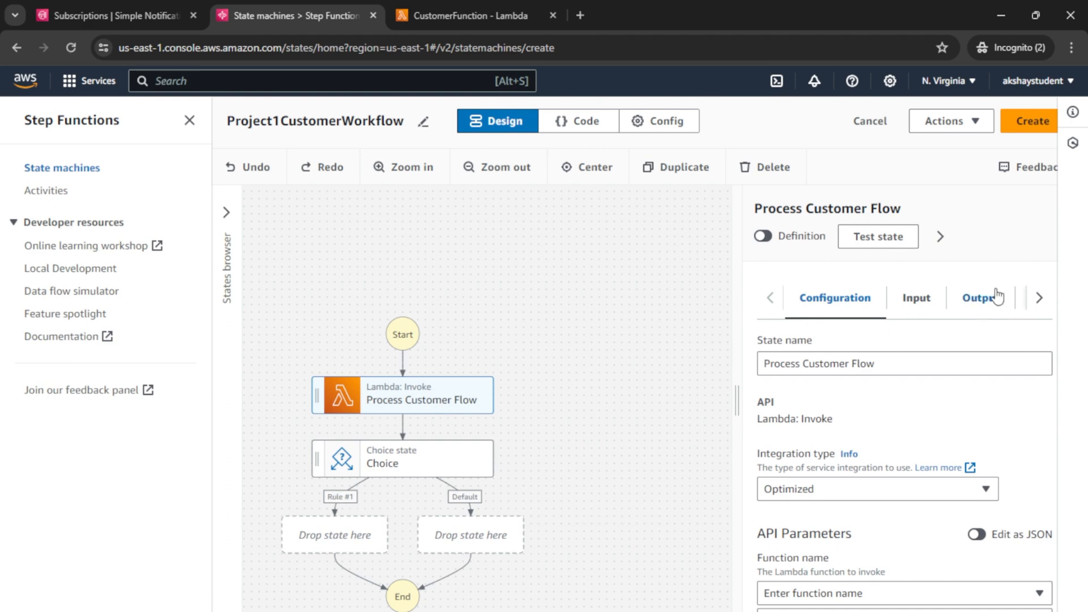
left_click(981, 298)
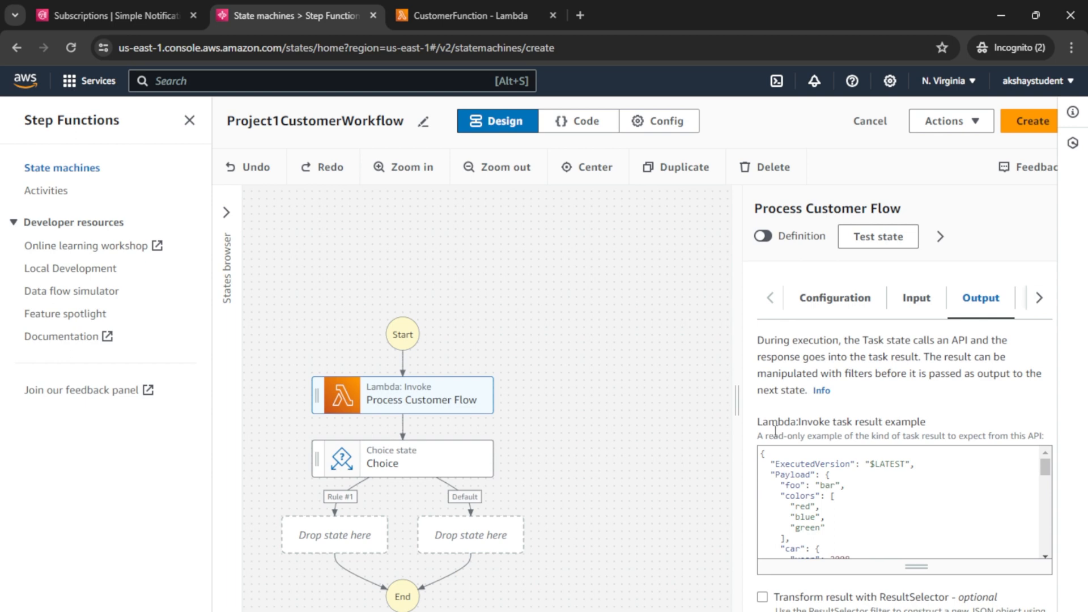
left_click_drag(735, 410, 587, 412)
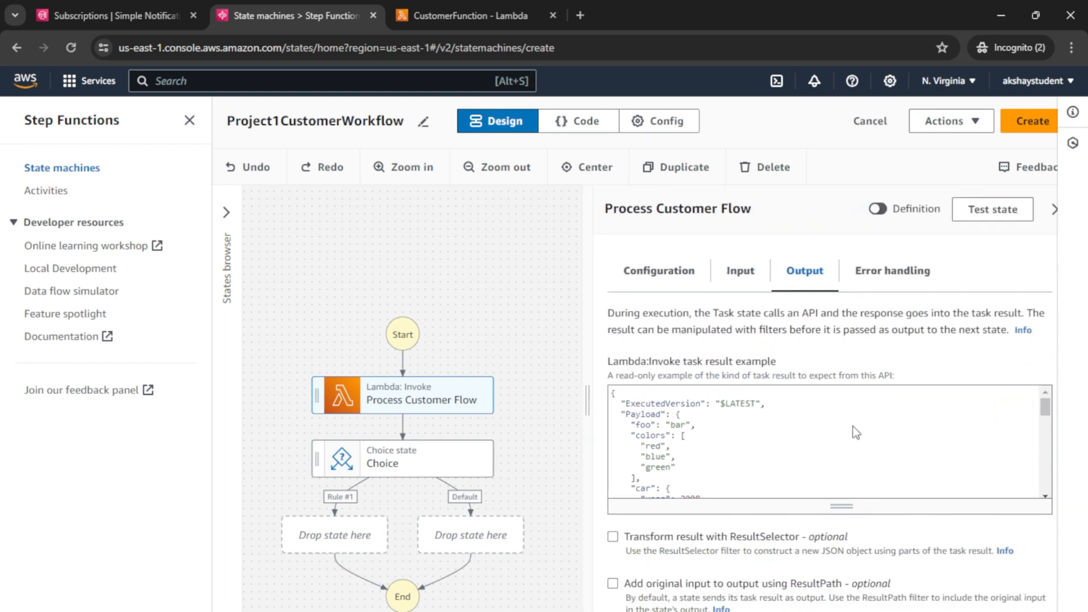
scroll(872, 433, "down", 4)
scroll(868, 439, "up", 4)
Step: Review the Lambda:Invoke result example, pointing out ExecutedVersion and the Payload block
double_click(669, 403)
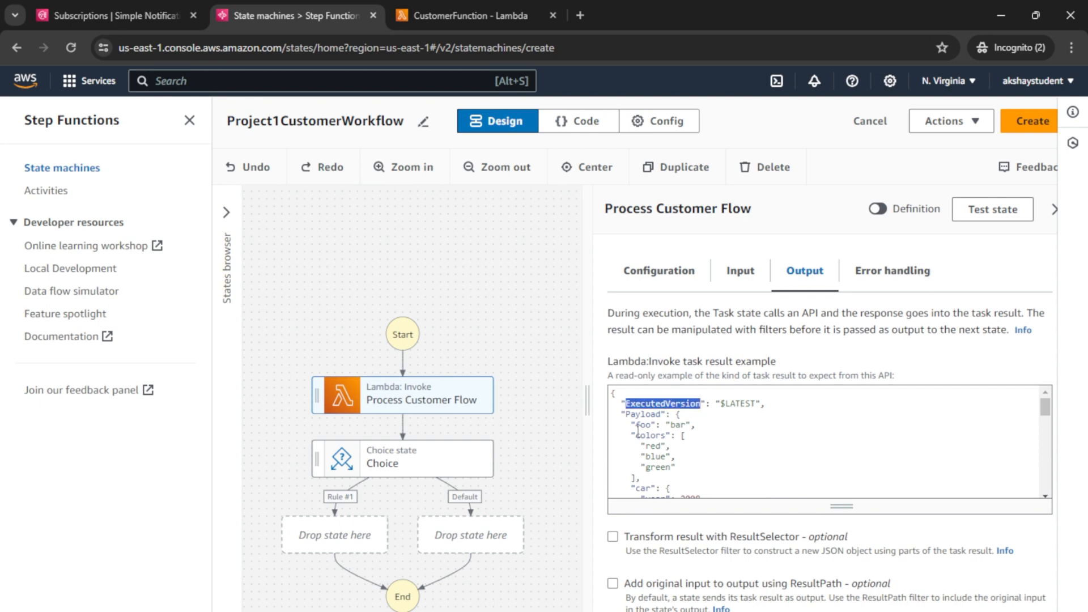
left_click_drag(622, 414, 659, 468)
left_click(755, 436)
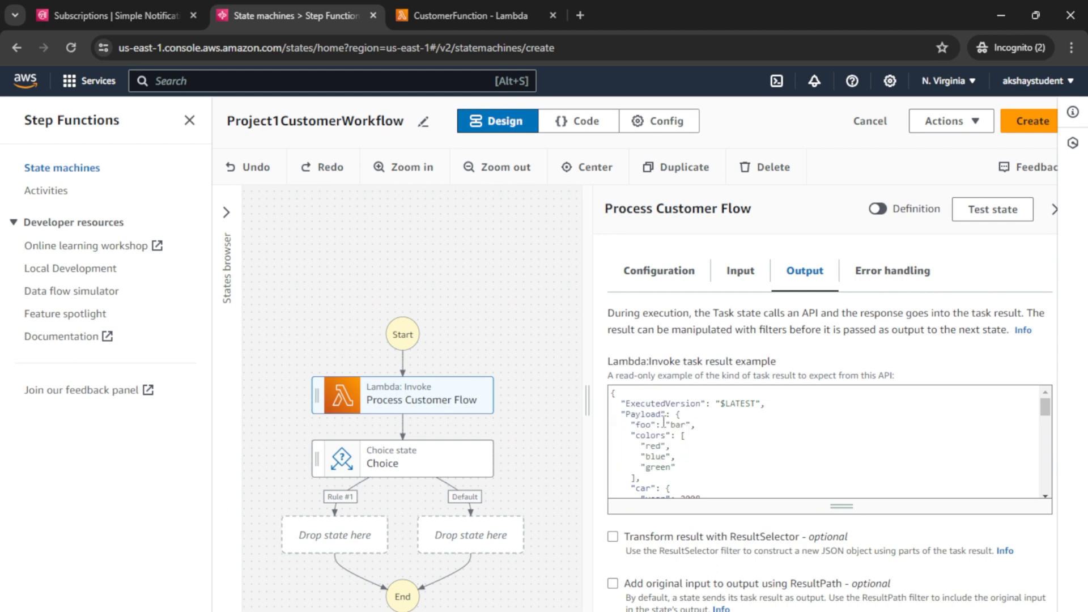
scroll(665, 425, "down", 5)
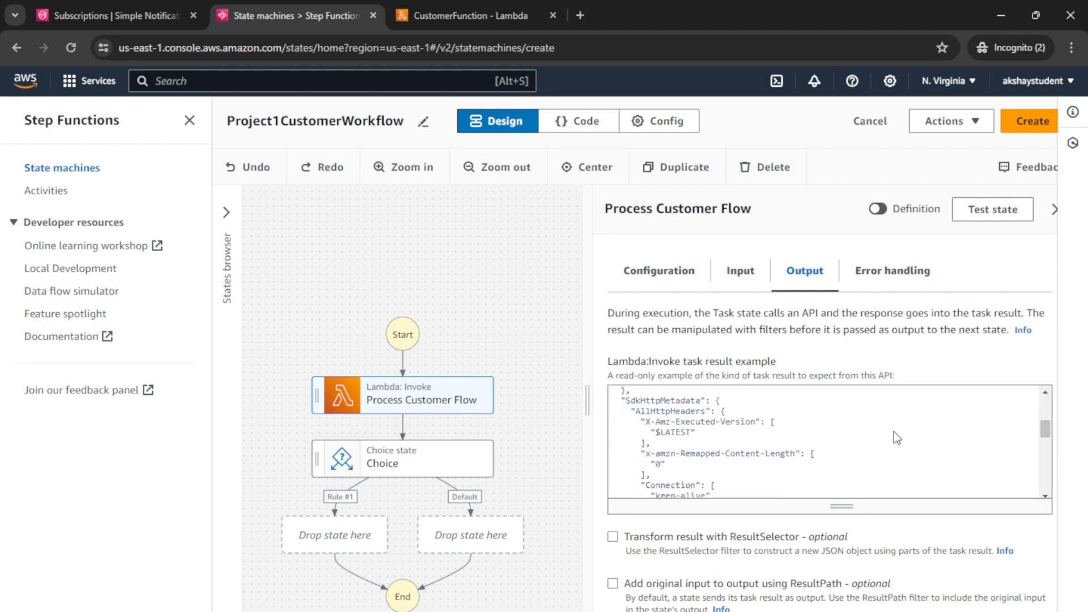
left_click_drag(1045, 430, 1046, 418)
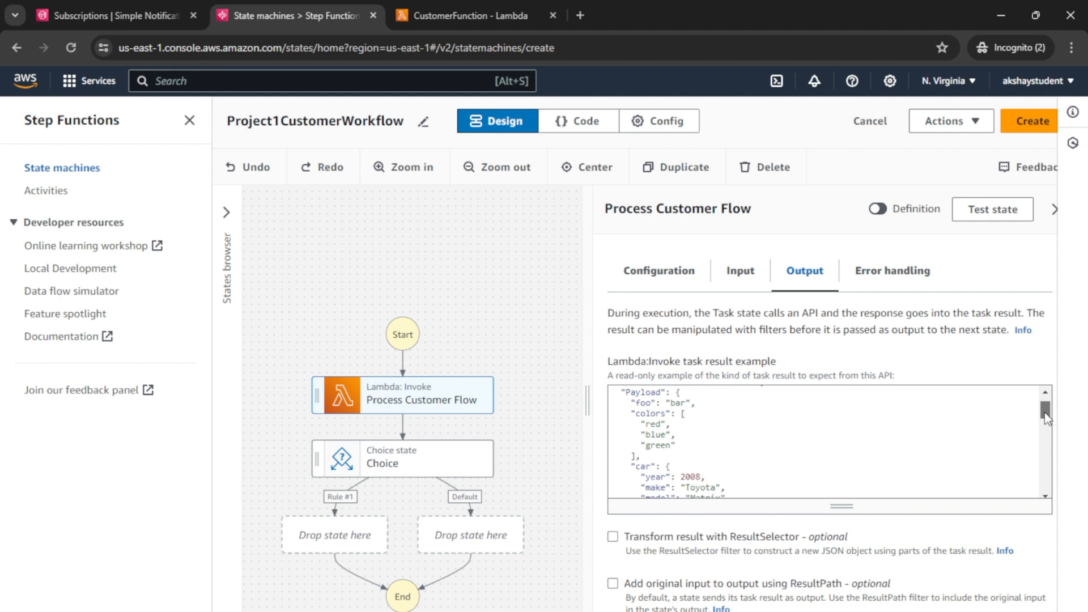
scroll(720, 454, "down", 2)
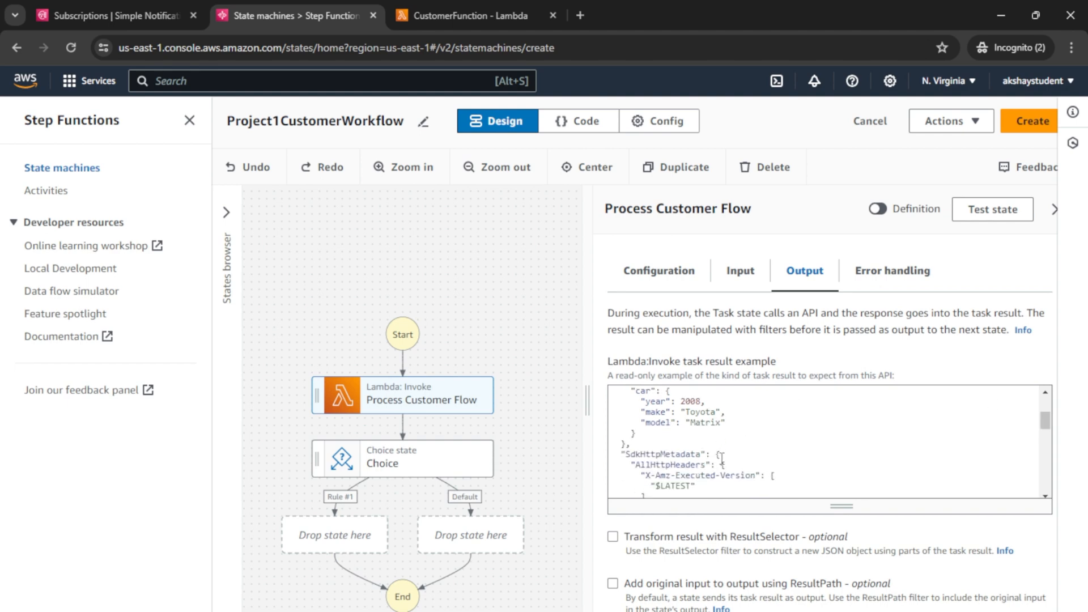
scroll(1048, 426, "up", 3)
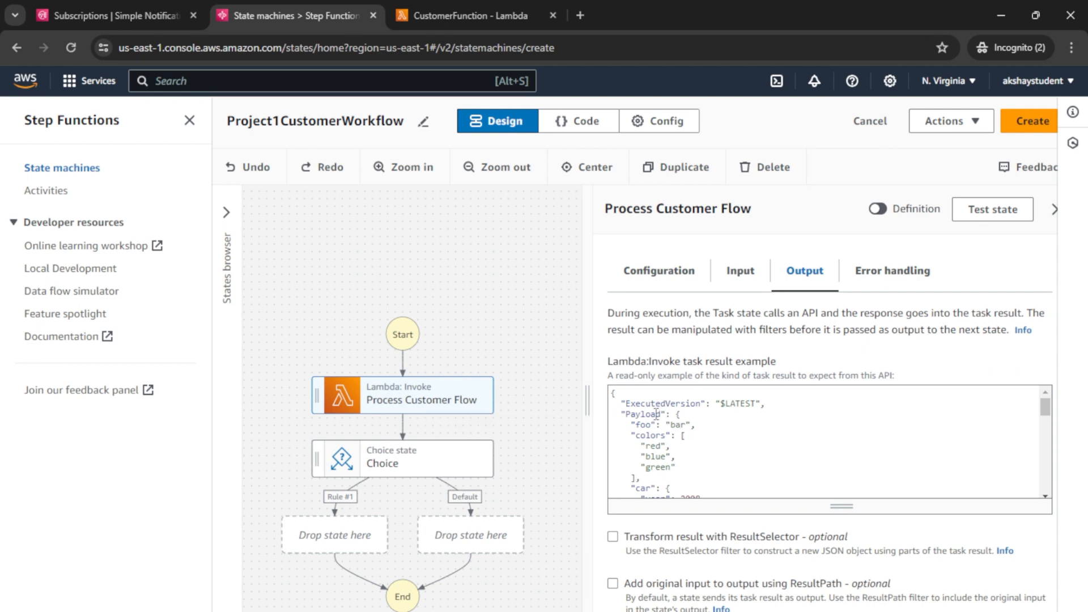
Step: Check the validated key in CustomerFunction's returned JSON, then return to the Step Functions designer
left_click(458, 16)
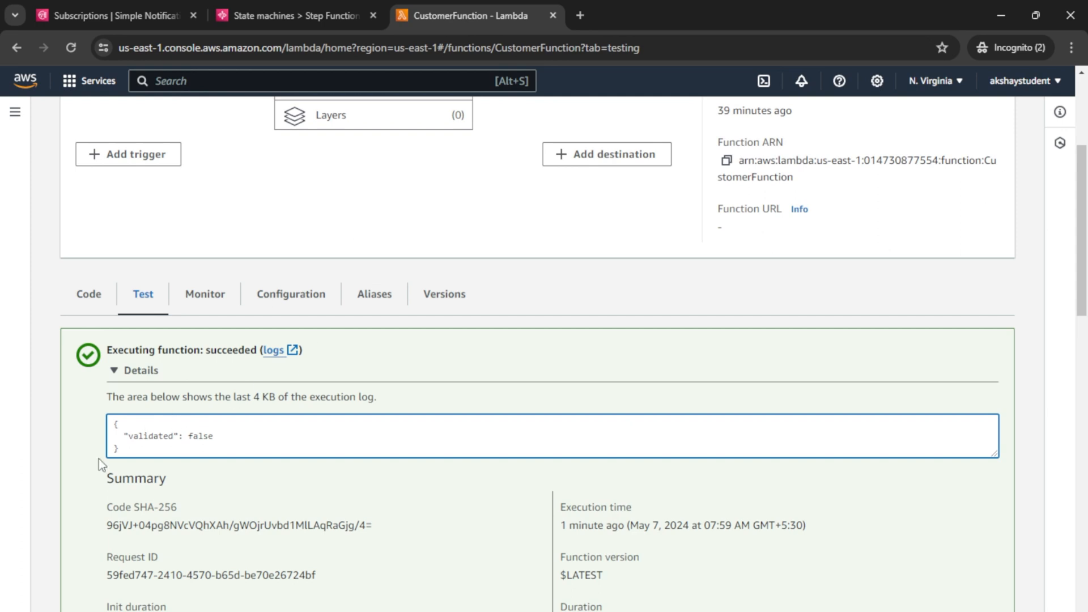
double_click(145, 437)
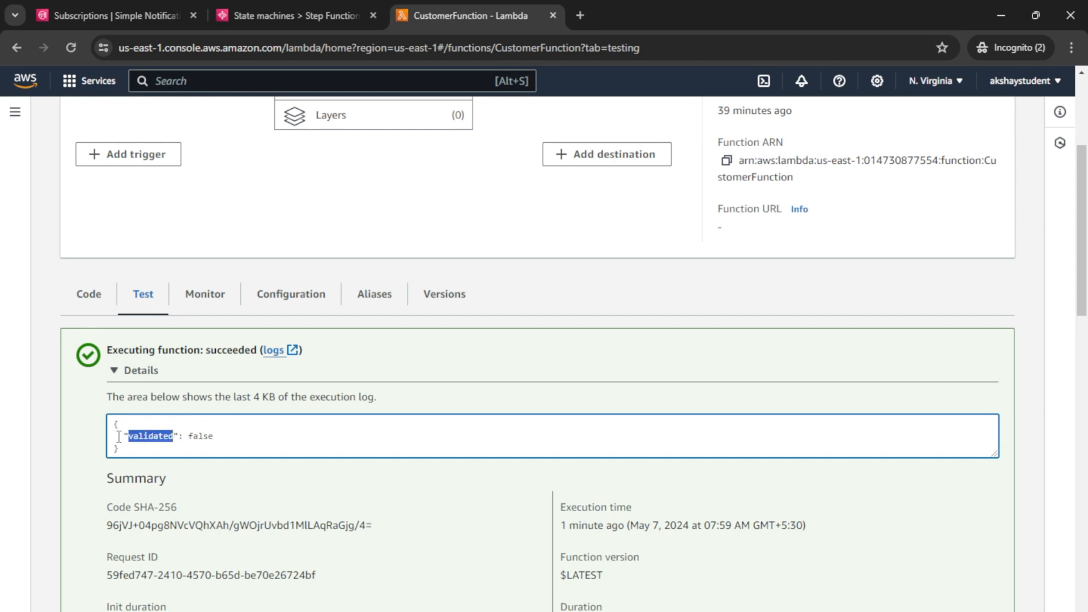
left_click_drag(114, 424, 129, 452)
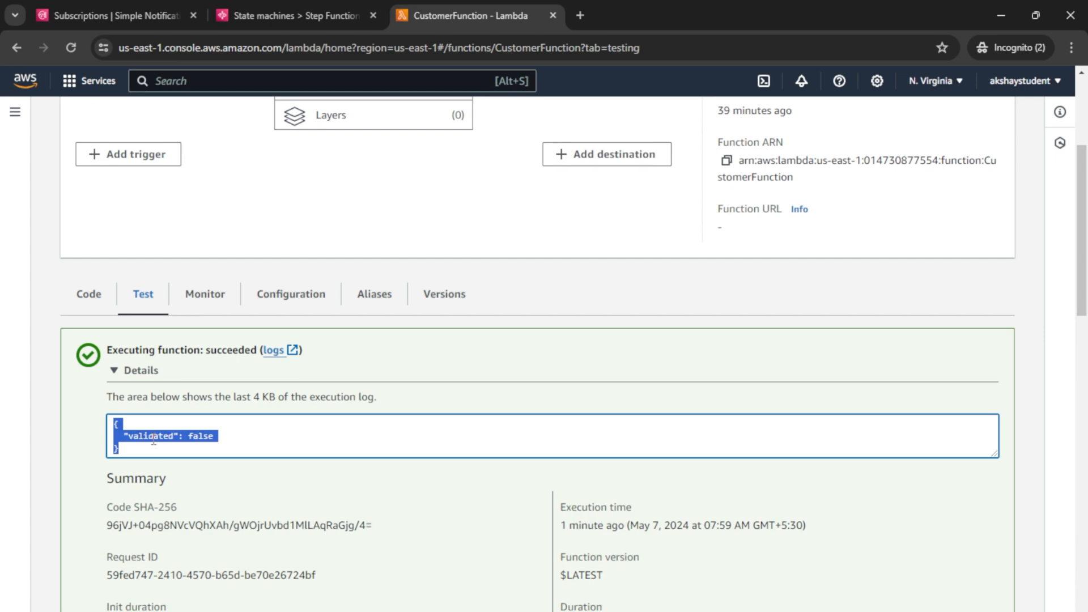
left_click(153, 439)
left_click(299, 8)
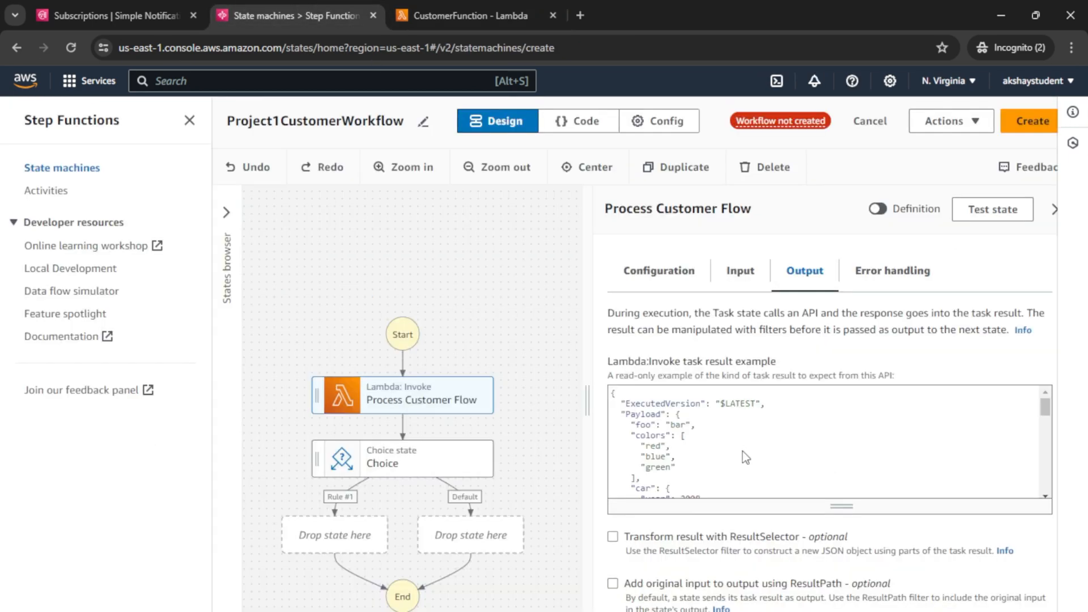
Step: Point out the Payload key and the 'Transform result with ResultSelector' setting's explanation about constructing new JSON
double_click(646, 413)
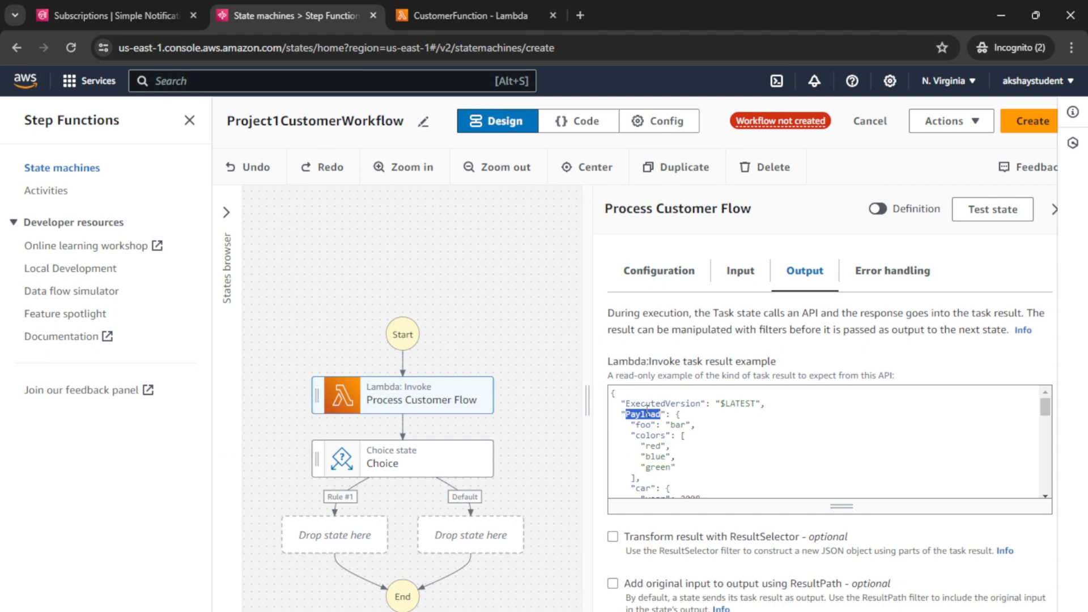
left_click(654, 441)
left_click_drag(627, 541, 793, 549)
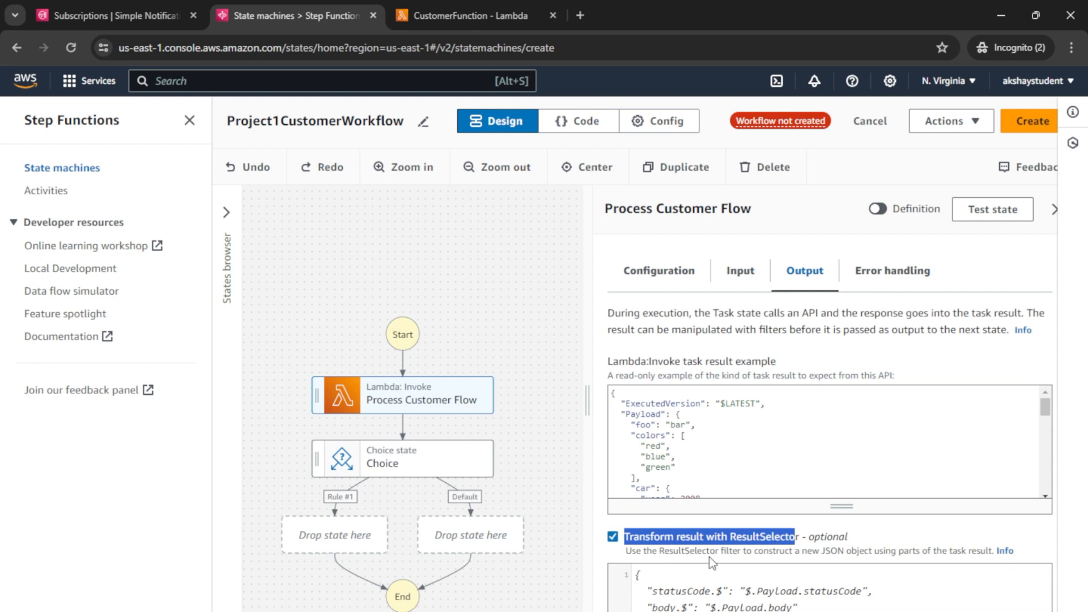
scroll(708, 556, "down", 1)
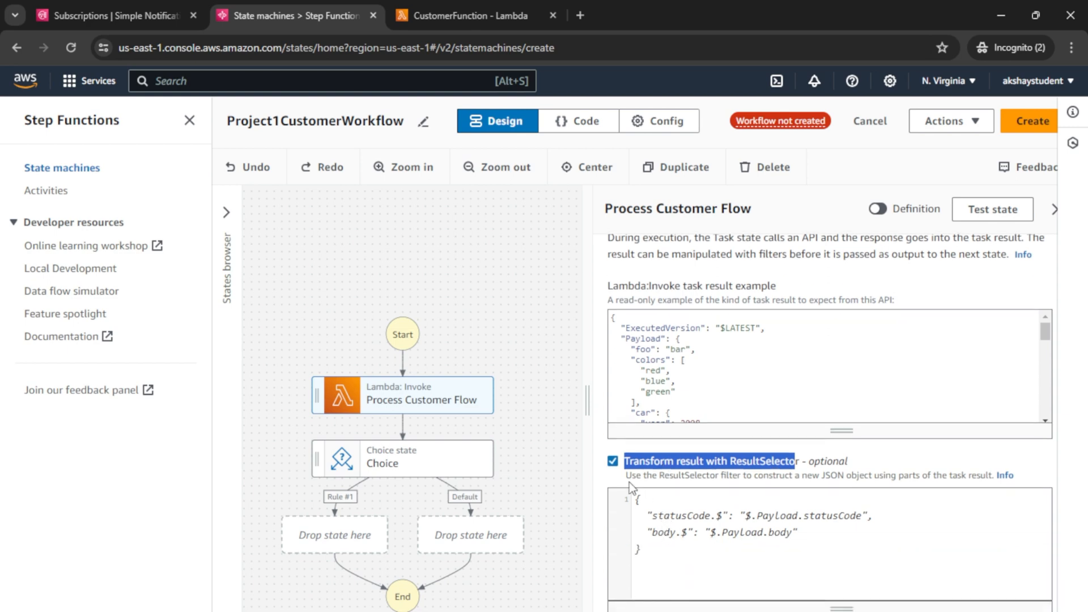
left_click(629, 482)
left_click_drag(630, 476, 699, 477)
double_click(774, 475)
left_click_drag(811, 477, 989, 479)
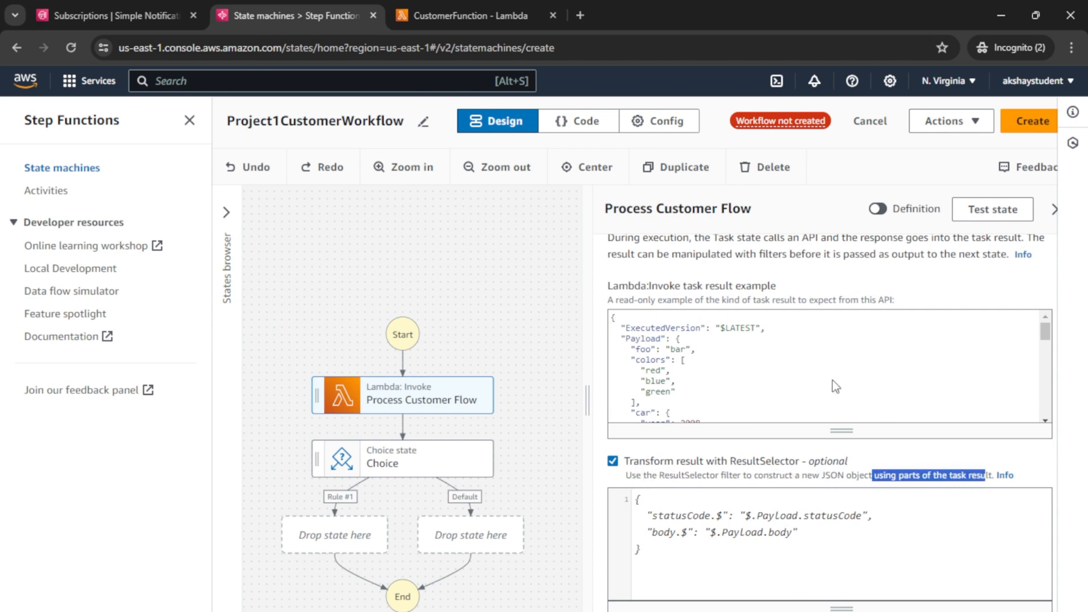
Step: Review the Payload and nested foo keys in the Lambda task result example
double_click(647, 339)
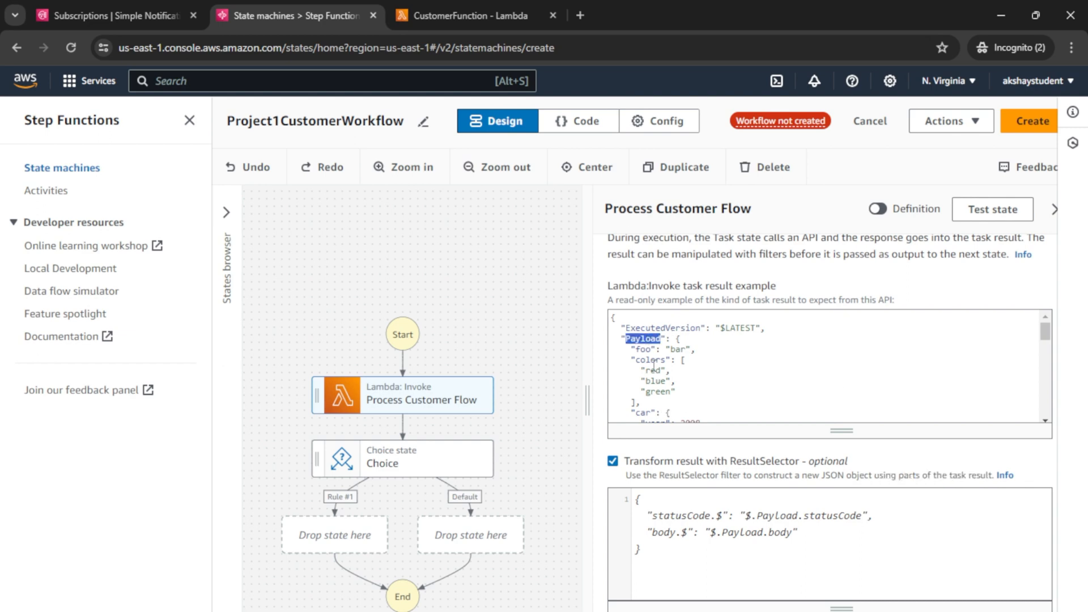
double_click(644, 349)
left_click(655, 363)
scroll(657, 369, "down", 3)
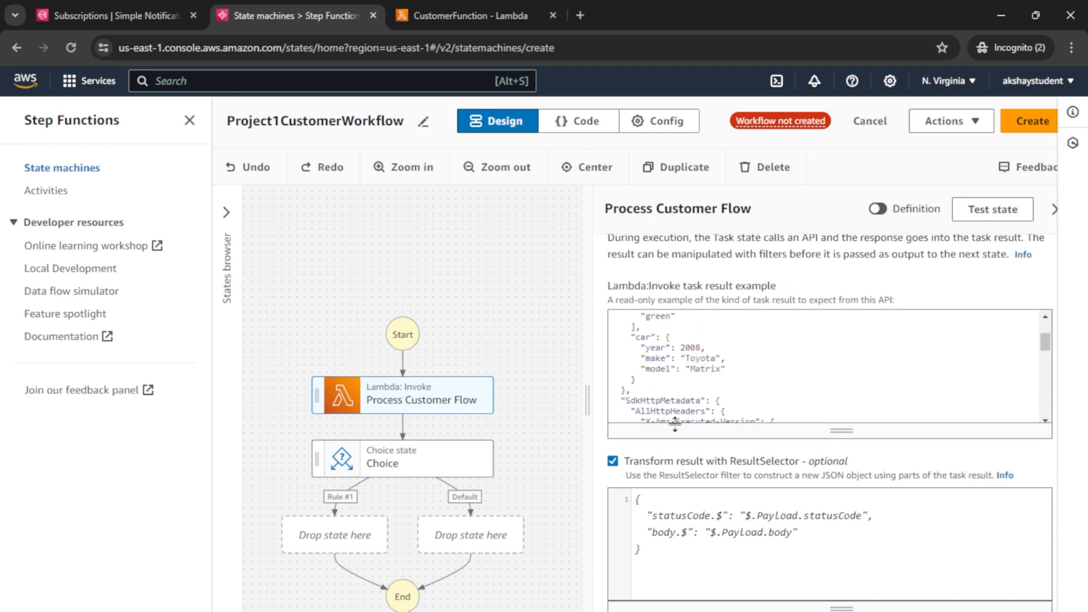
scroll(673, 405, "down", 3)
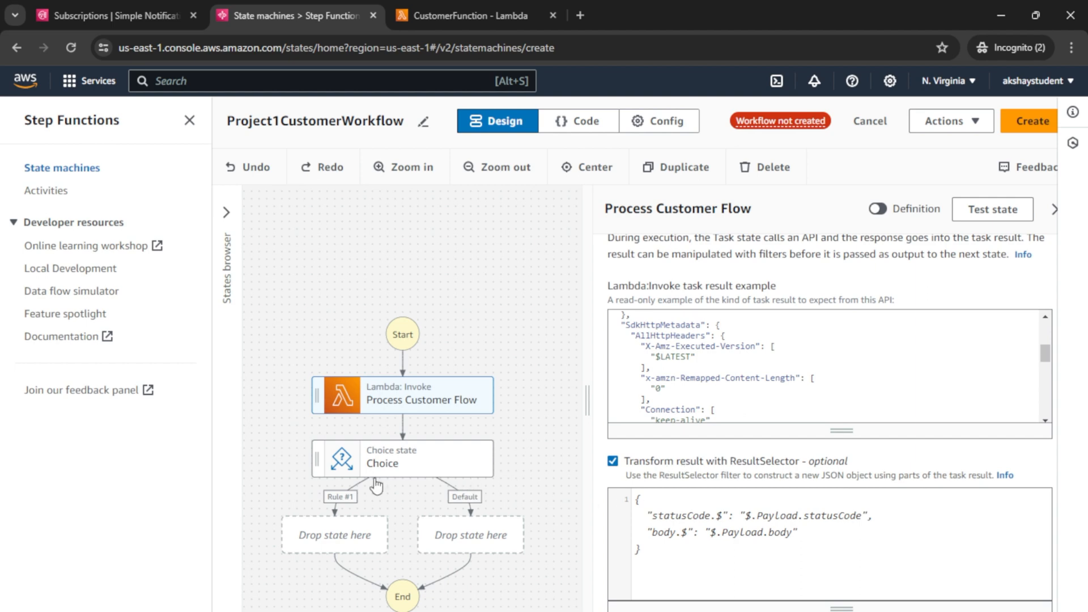
scroll(668, 566, "down", 1)
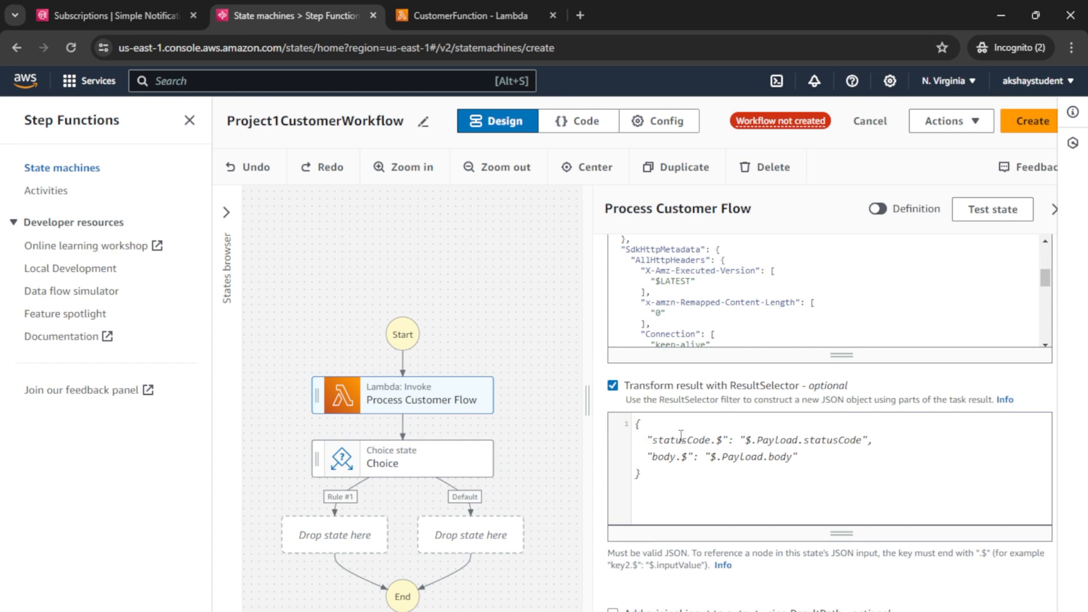
Step: Start the ResultSelector JSON with braces and the key "validated.$" :
left_click(625, 423)
type("{")
key("Return")
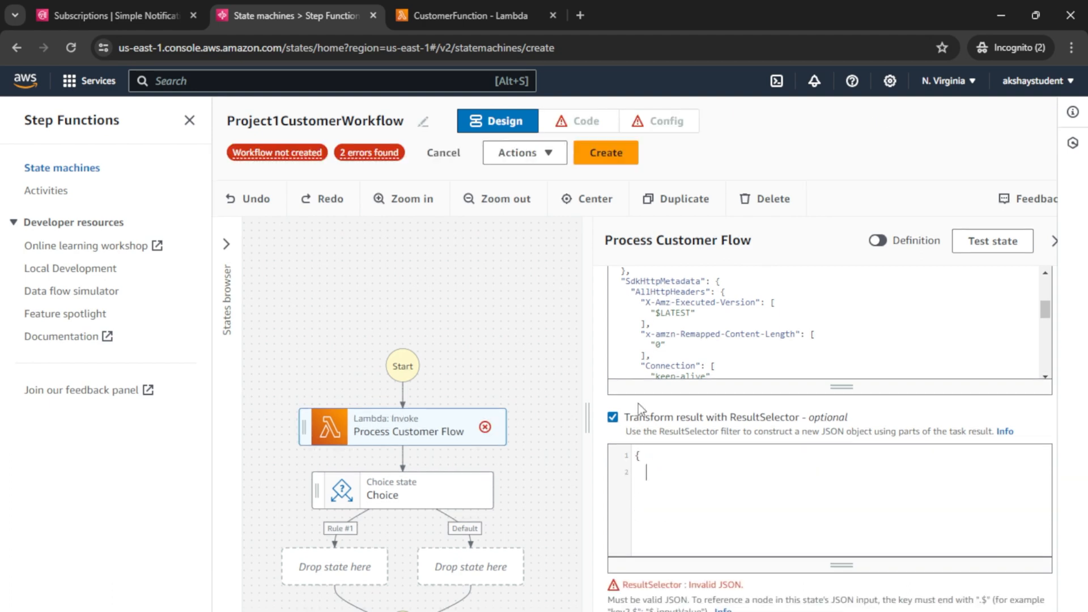
key("Return")
type("}")
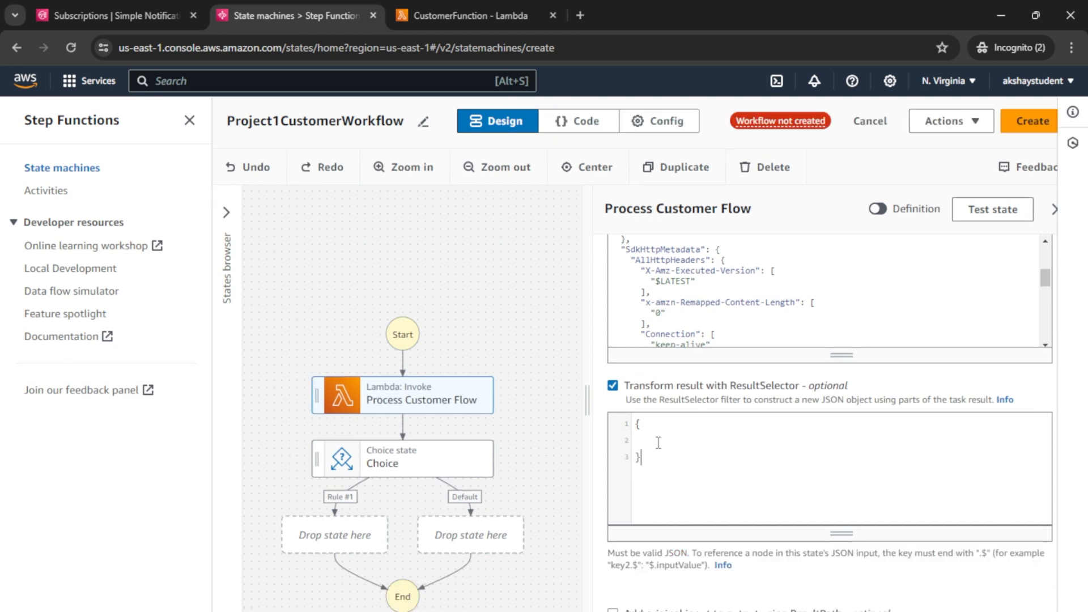
left_click(659, 473)
type("\"va")
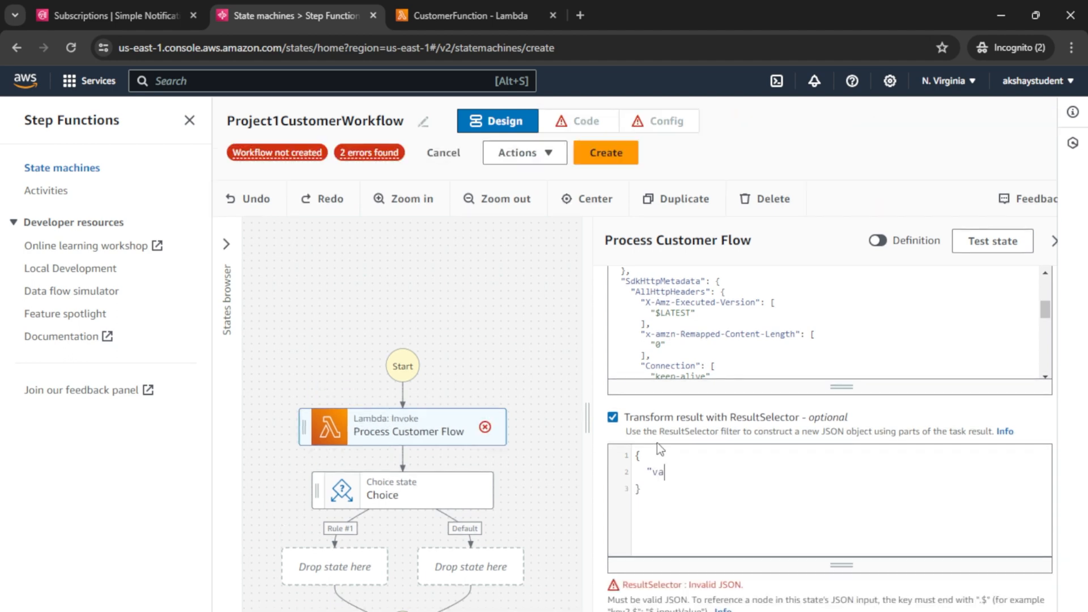
type("lidated.$\" :")
Step: Complete the entry with the path value "$.Payload.validated"
scroll(868, 529, "down", 1)
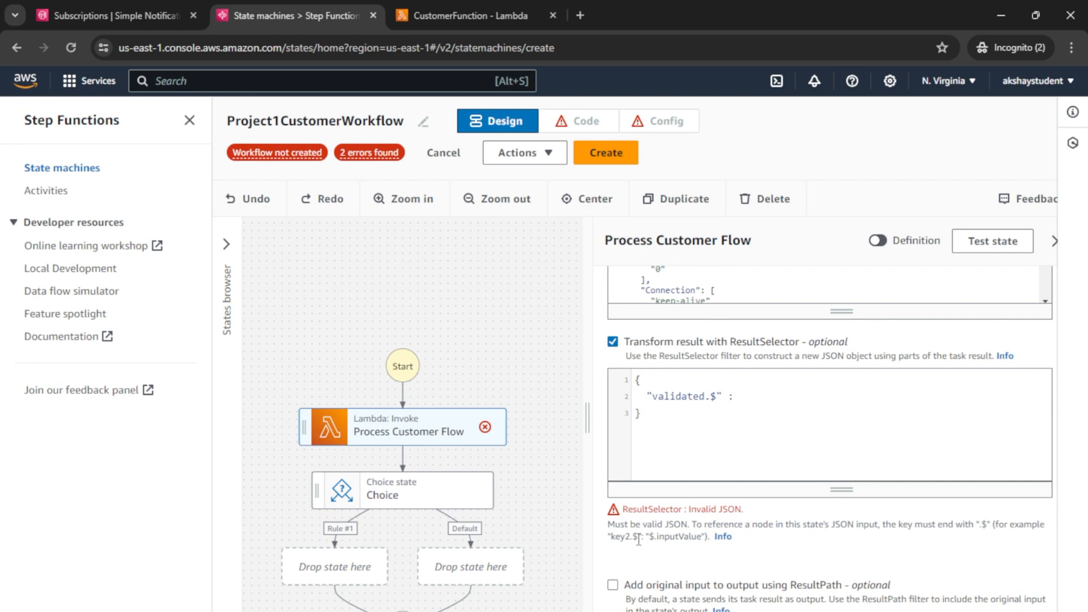
left_click_drag(646, 537, 650, 538)
left_click(740, 398)
type("\" :\"")
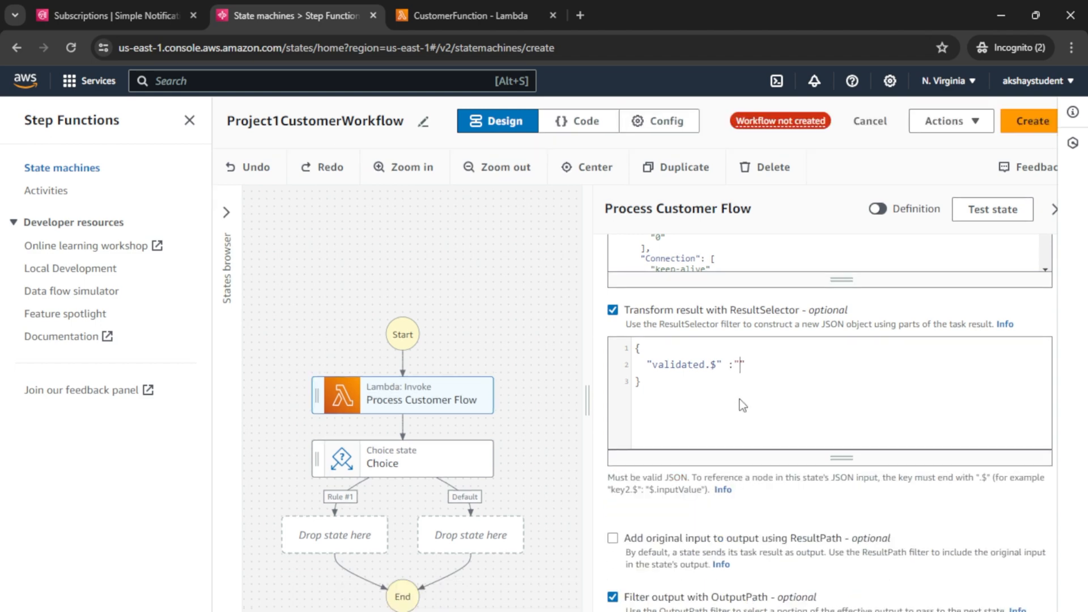
type("$.Payload.validated")
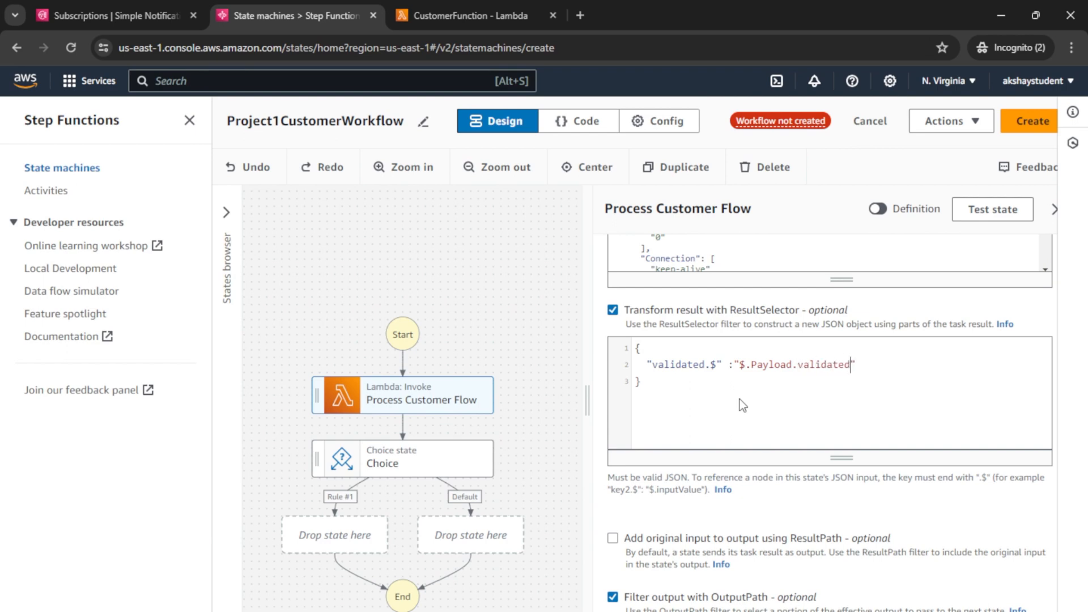
Step: Relate the $. prefix of the path to the top of the example result
left_click(741, 362)
left_click_drag(740, 362, 750, 363)
scroll(739, 269, "up", 2)
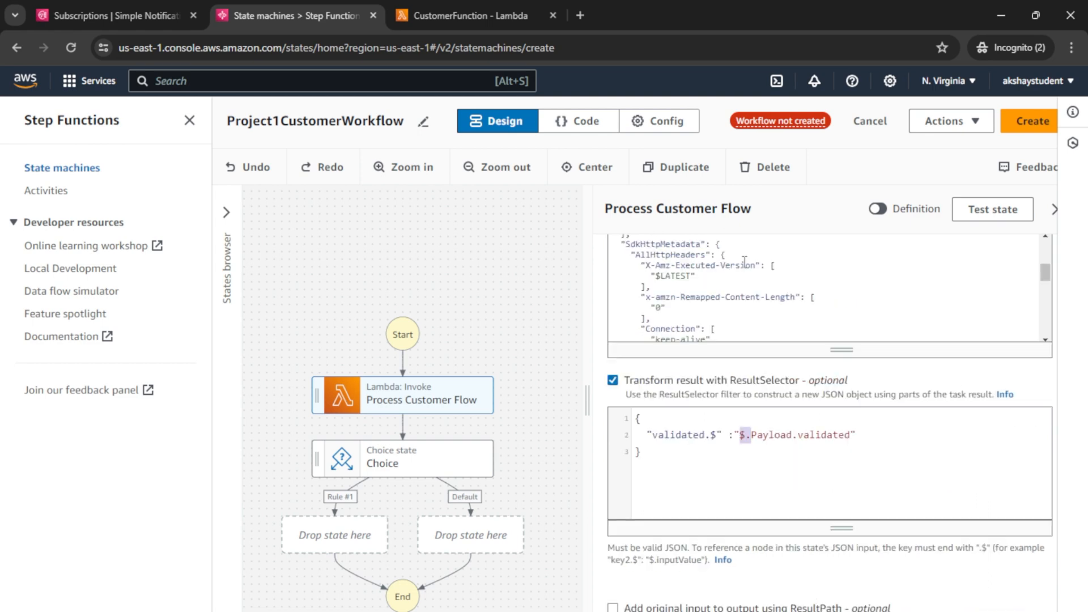
left_click_drag(1044, 281, 1045, 252)
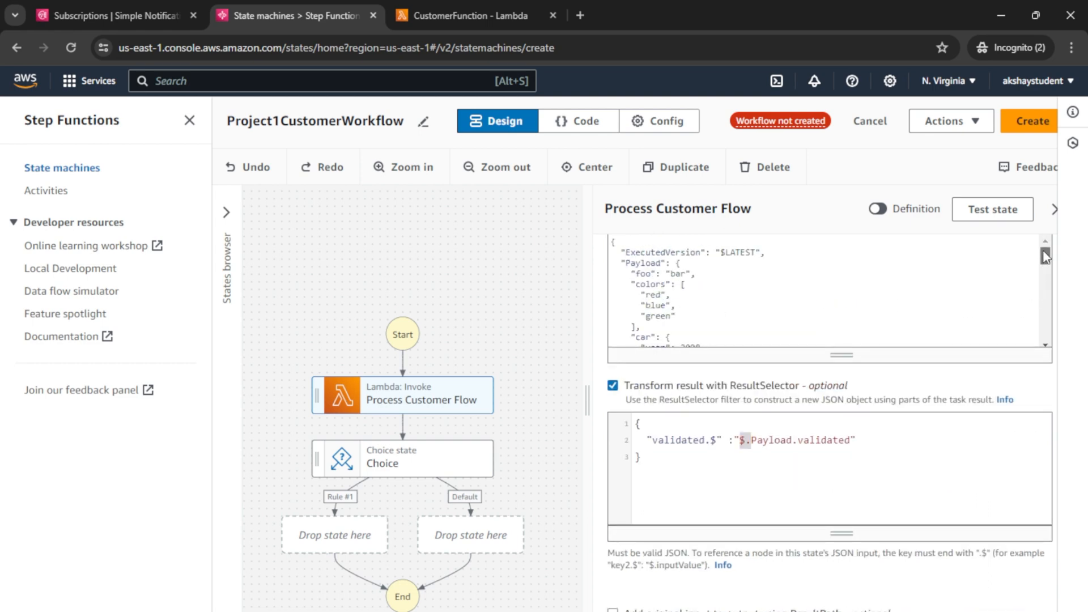
left_click_drag(612, 245, 706, 327)
left_click(706, 328)
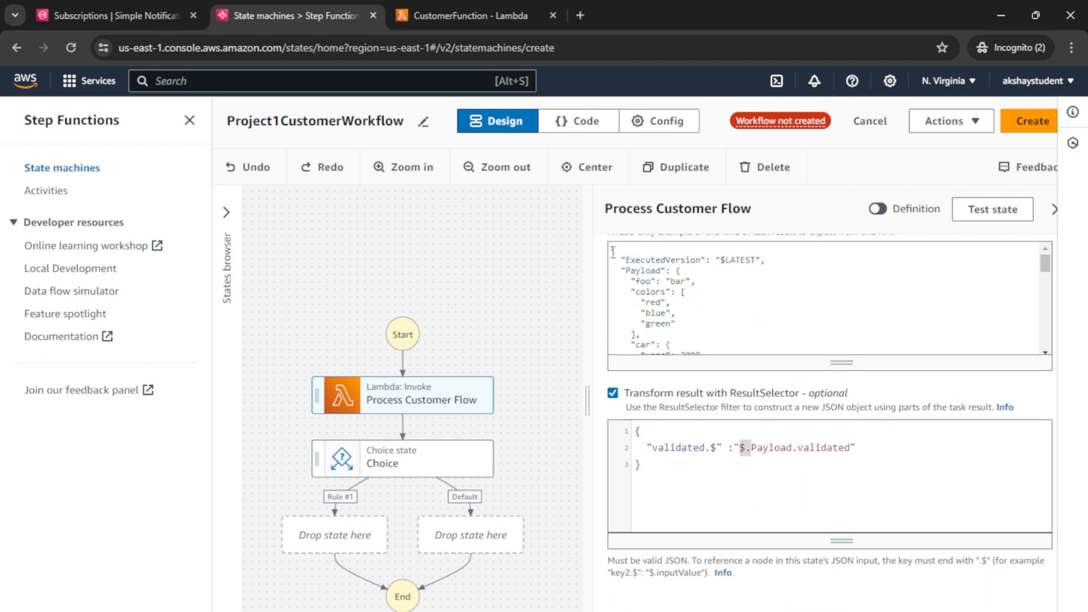
left_click_drag(612, 249, 685, 322)
scroll(683, 314, "down", 2)
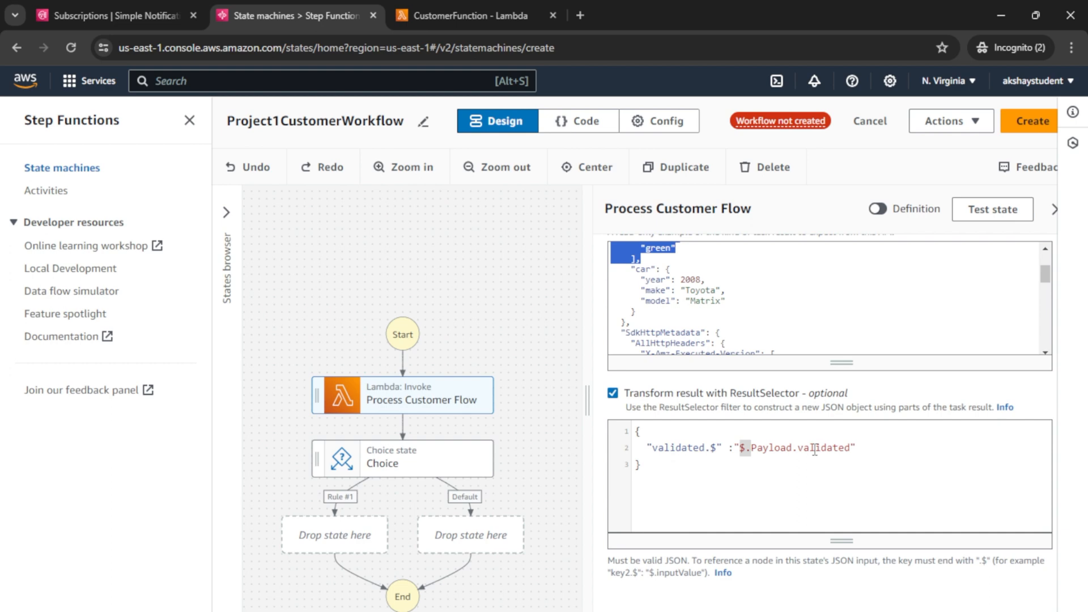
Step: Trace $.Payload.validated through the example result's Payload key down to validated
double_click(814, 449)
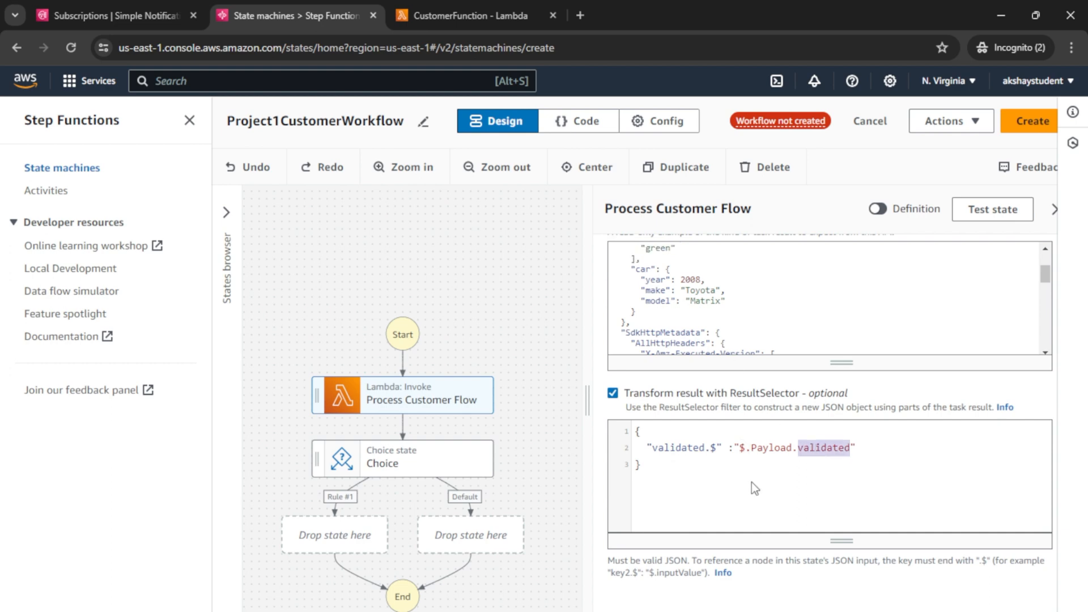
double_click(742, 448)
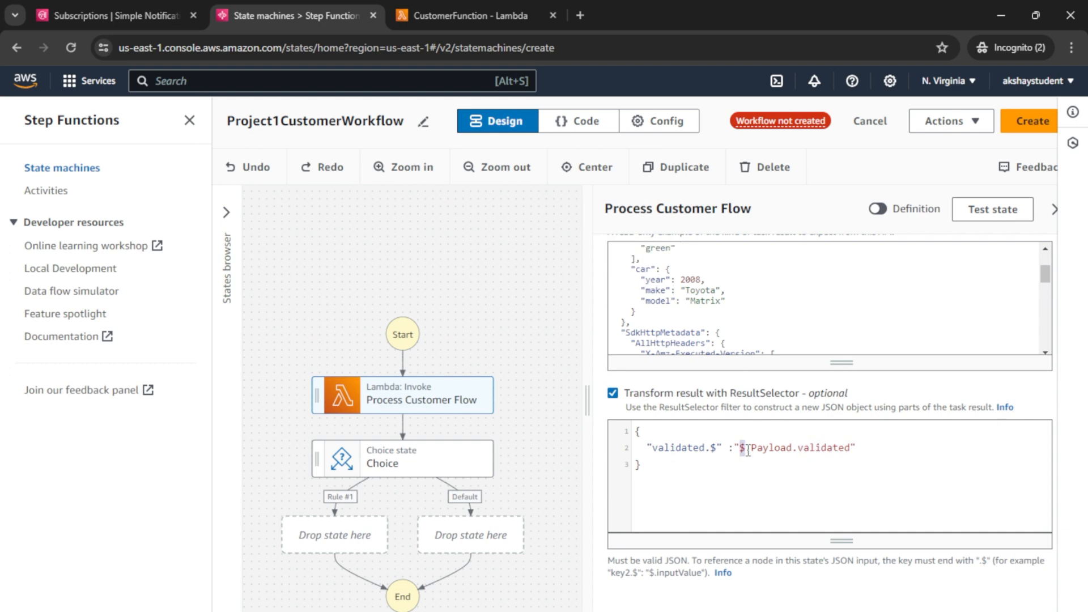
left_click_drag(1046, 279, 1045, 262)
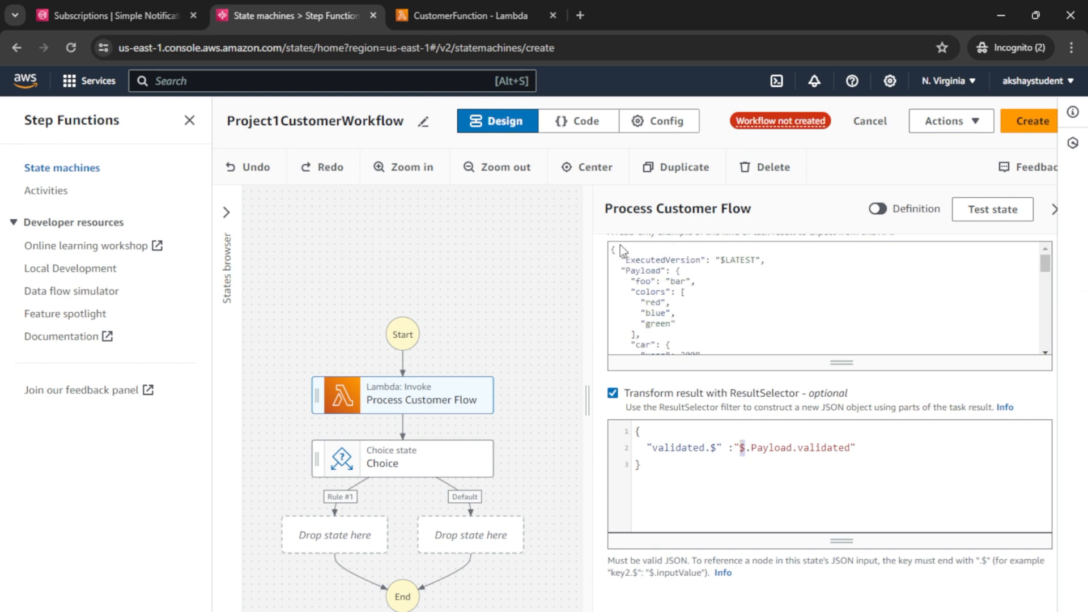
left_click_drag(613, 248, 731, 339)
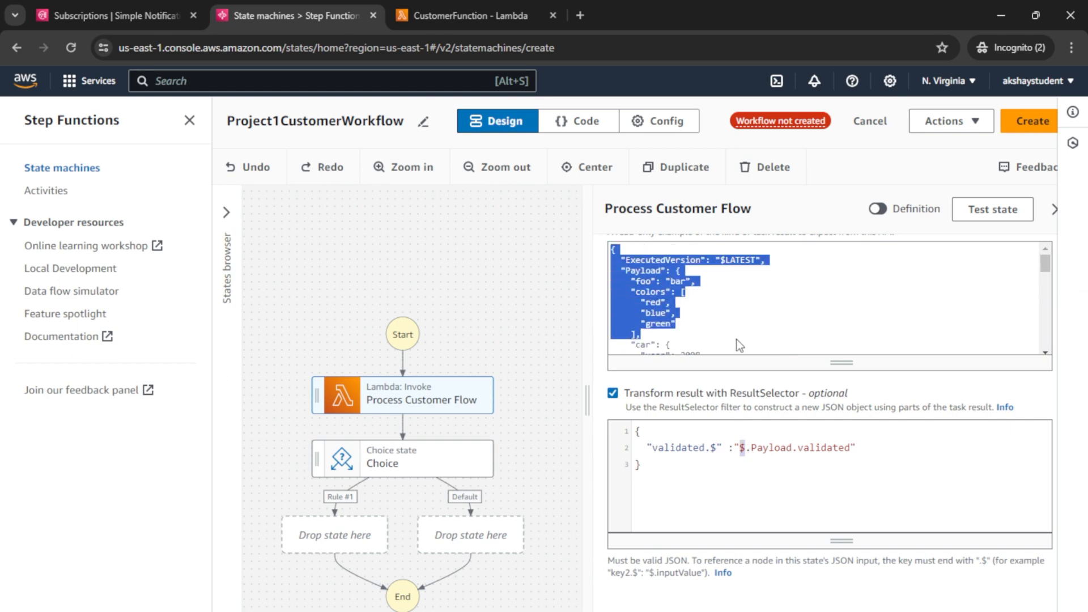
double_click(636, 271)
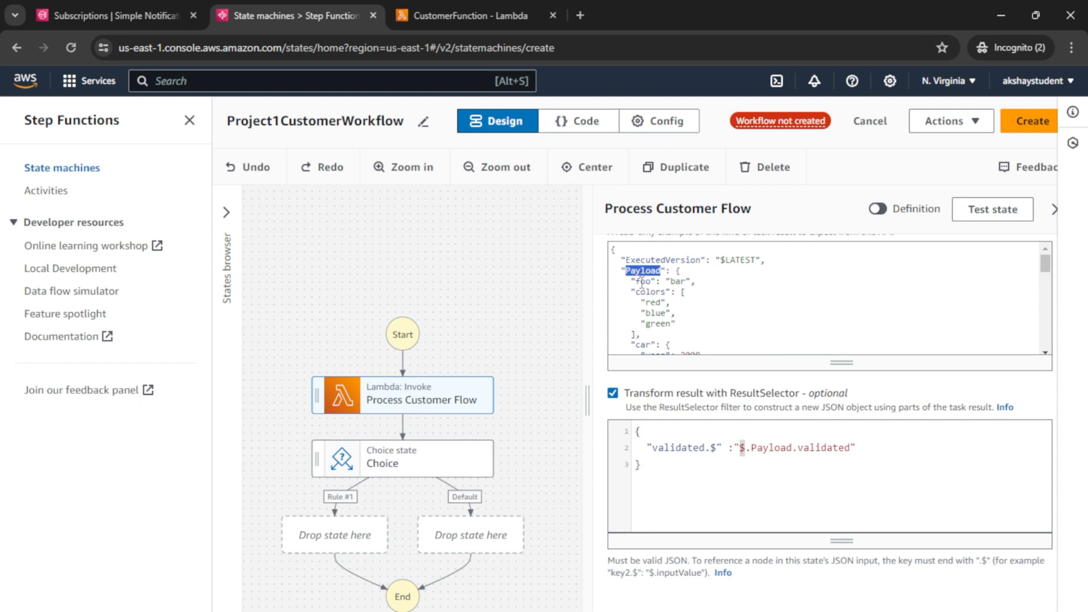
left_click(741, 448)
left_click_drag(740, 449, 746, 449)
double_click(818, 450)
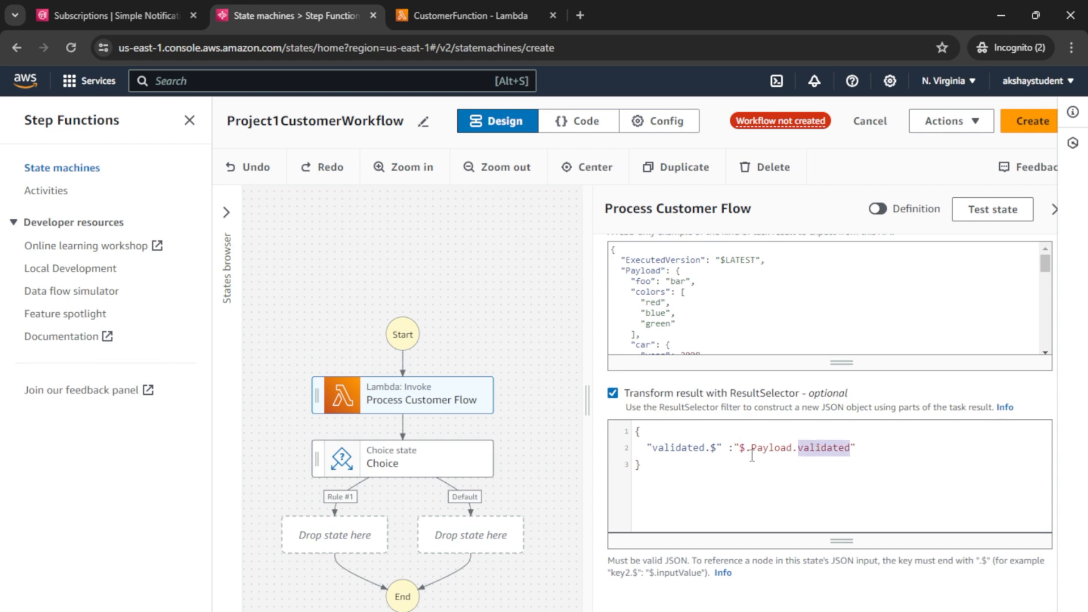
scroll(736, 473, "down", 3)
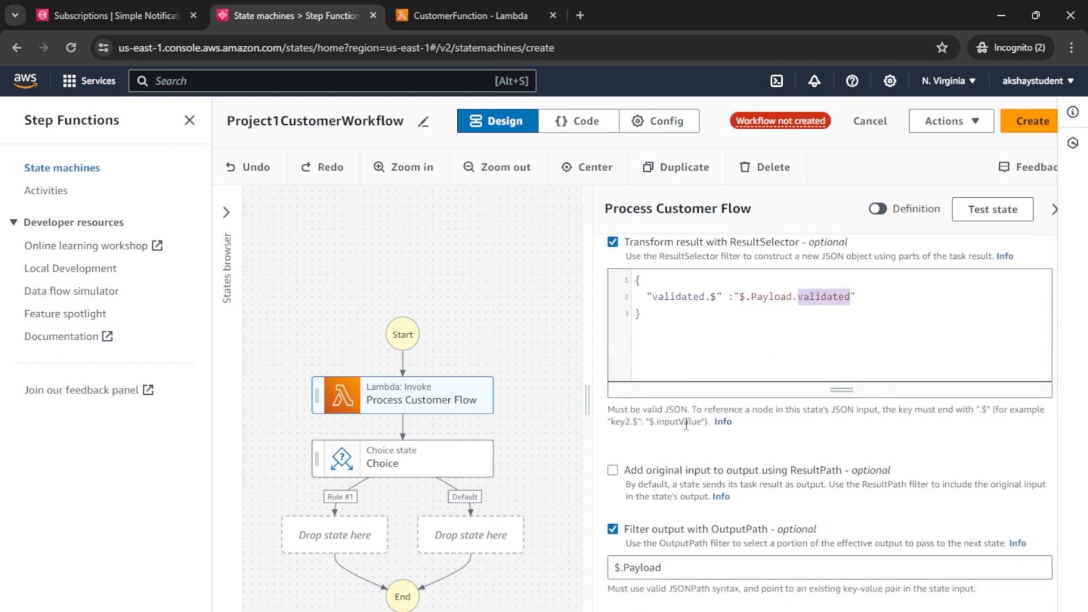
scroll(702, 263, "up", 4)
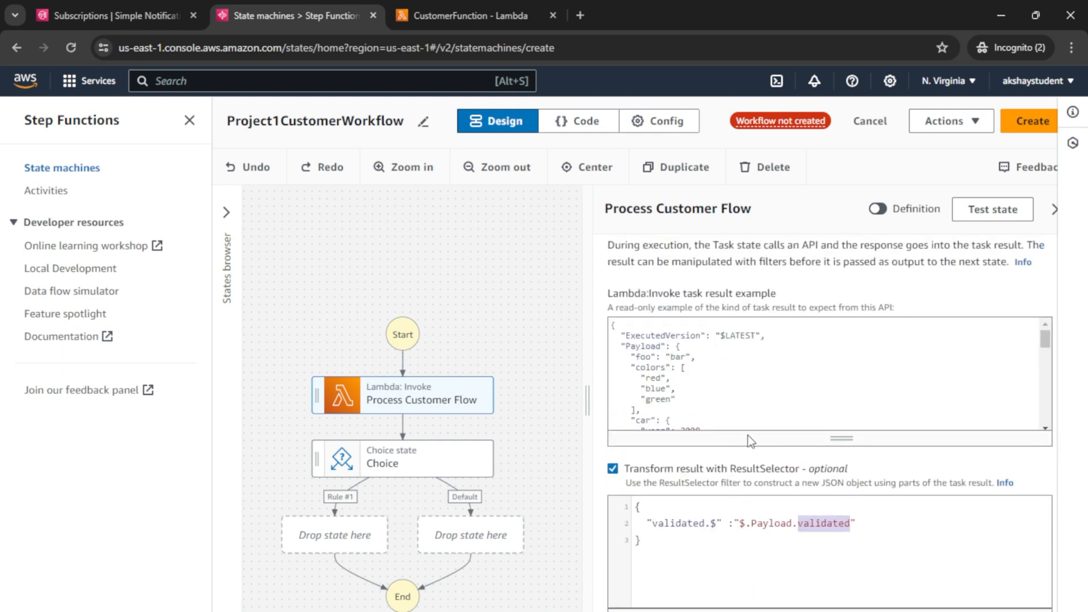
scroll(747, 434, "down", 1)
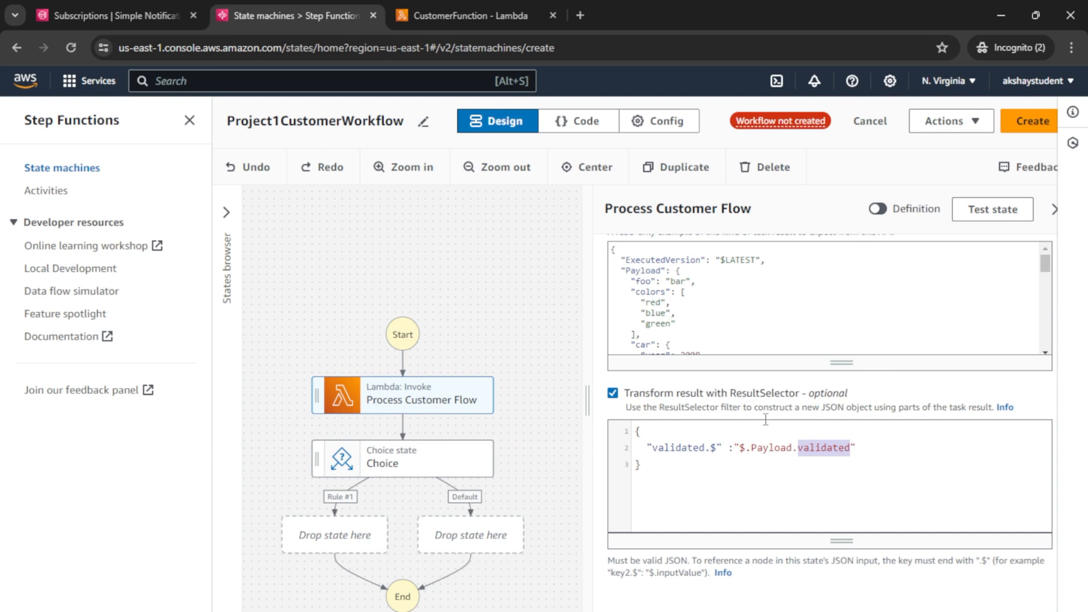
scroll(790, 503, "down", 3)
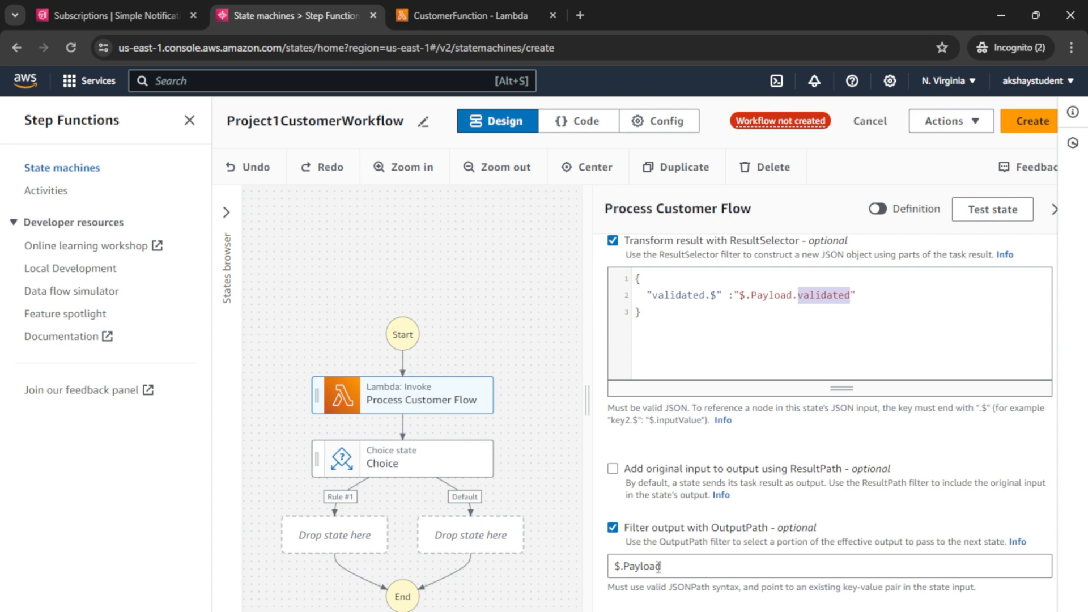
left_click_drag(680, 566, 600, 569)
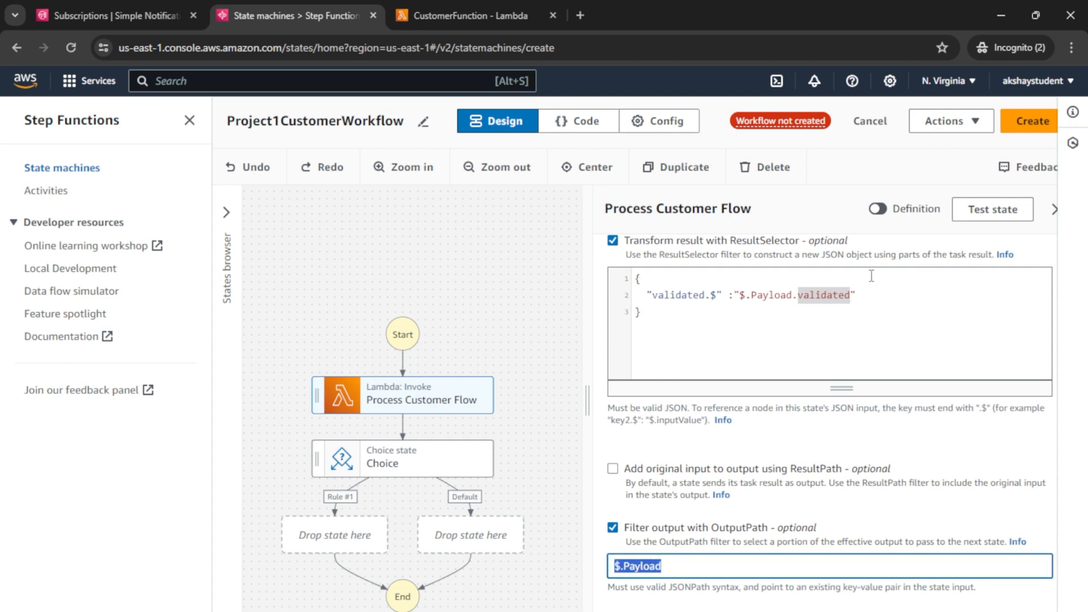
left_click(840, 311)
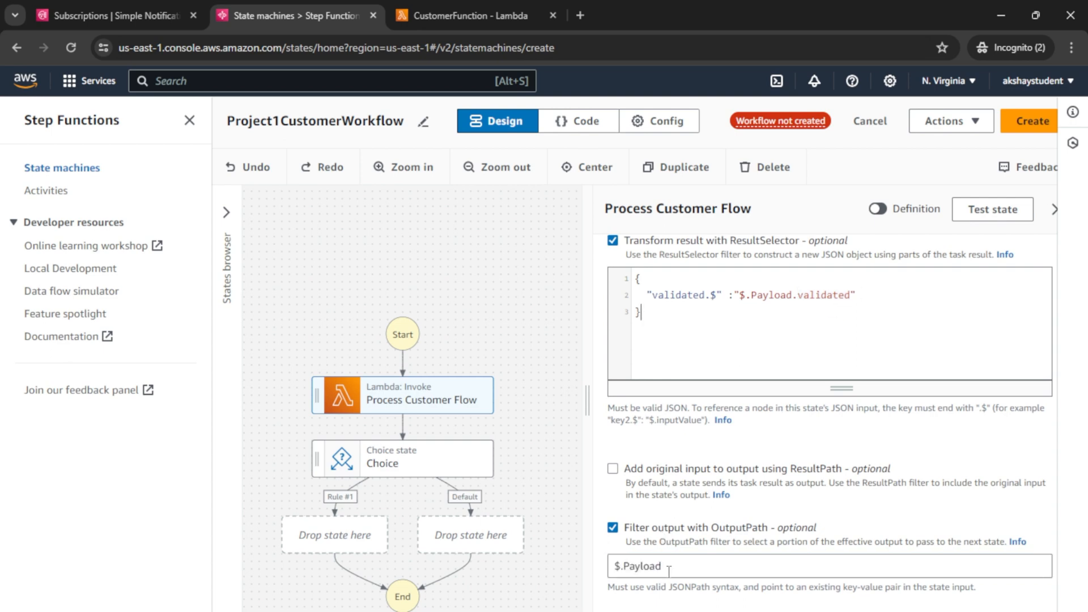
scroll(883, 273, "up", 5)
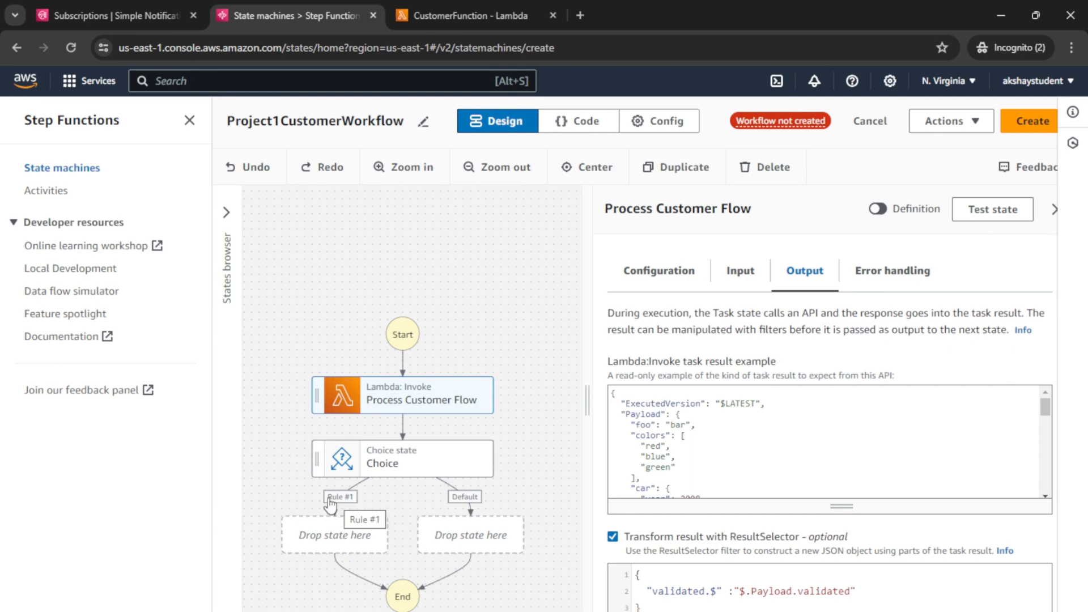
Step: Select the Choice state, expand Rule #1 and open its Add conditions editor
left_click(449, 458)
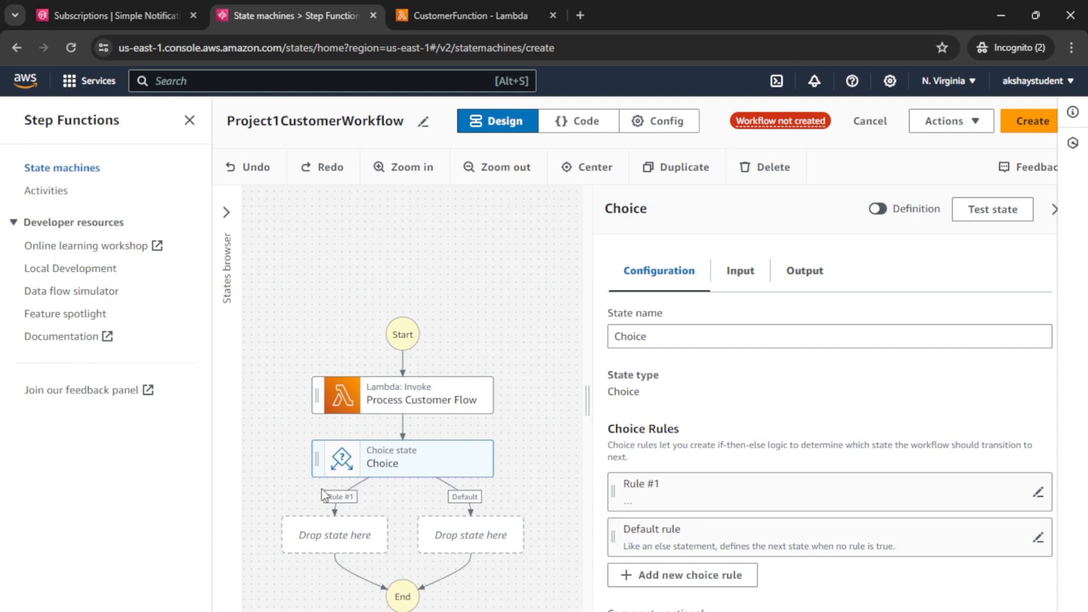
left_click(1037, 493)
scroll(690, 567, "down", 1)
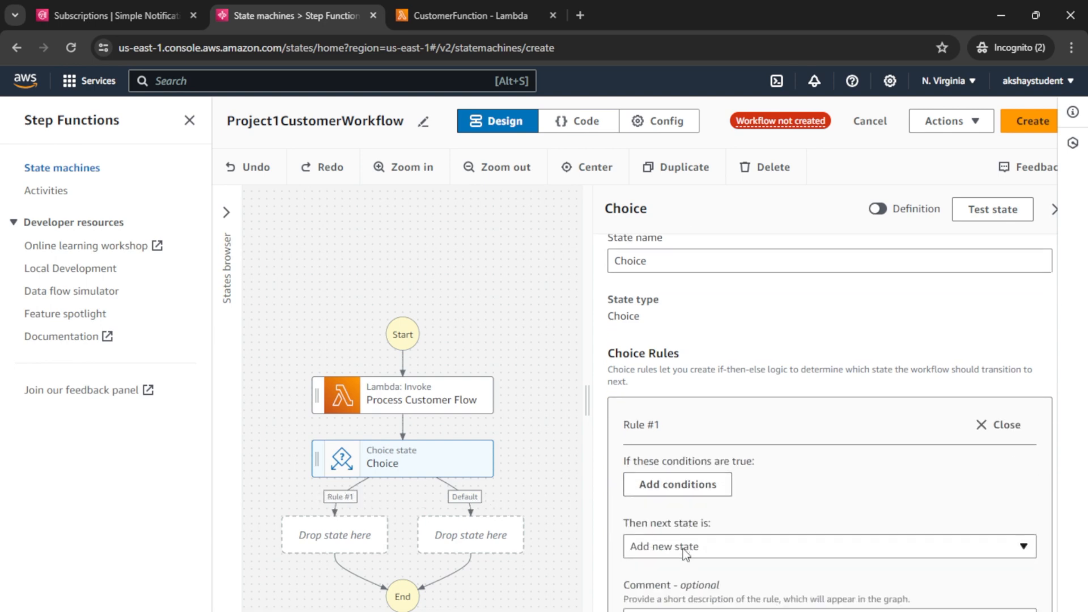
left_click(666, 486)
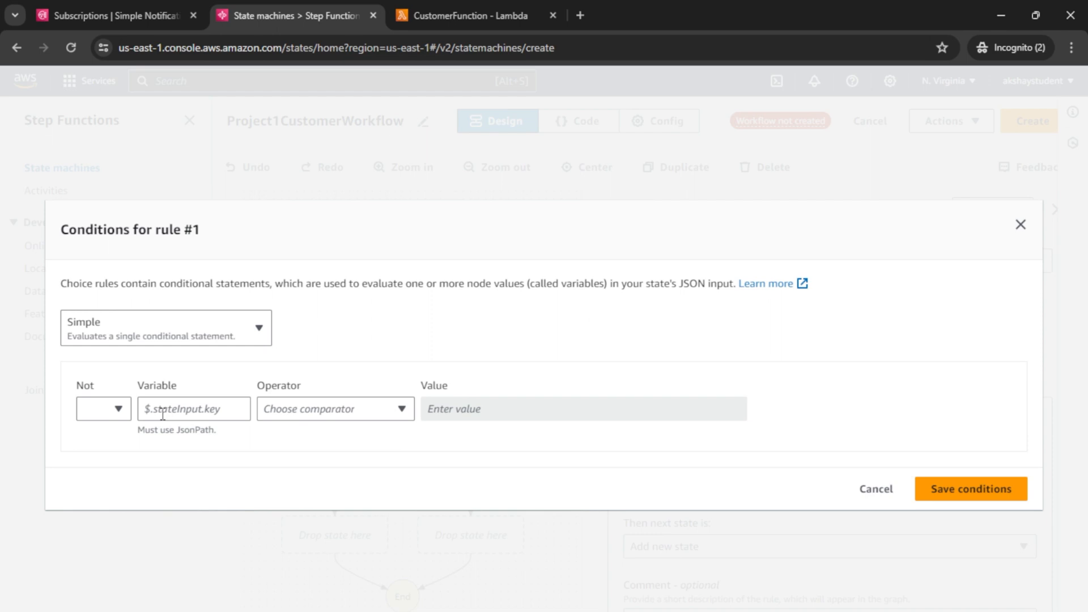
Step: Enter $.Payload.validated as the condition's Variable
left_click_drag(138, 429, 220, 436)
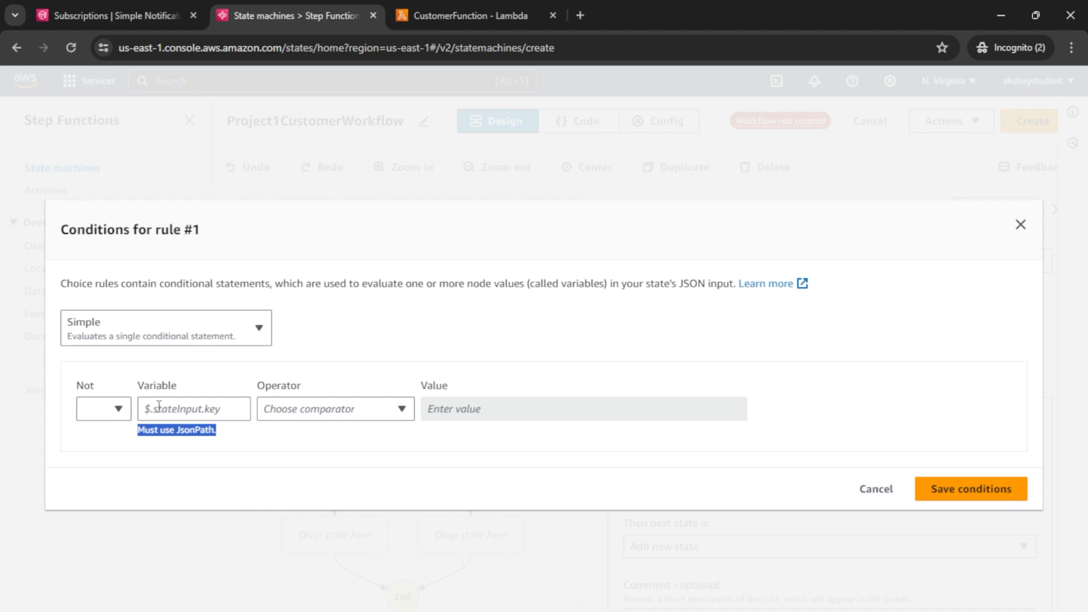
left_click(159, 408)
type("$")
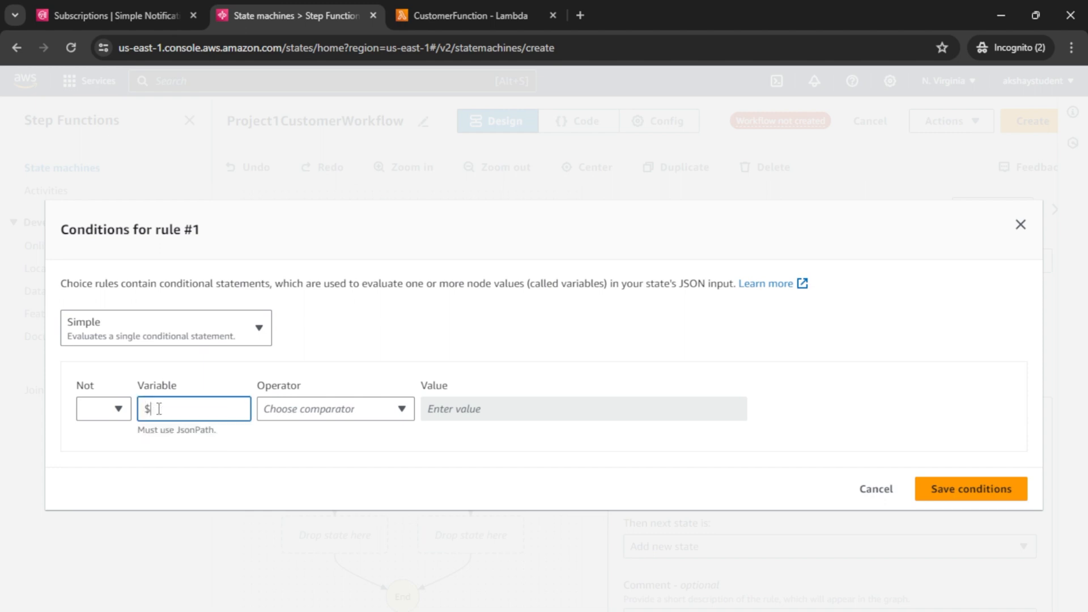
type(".Payload.validated")
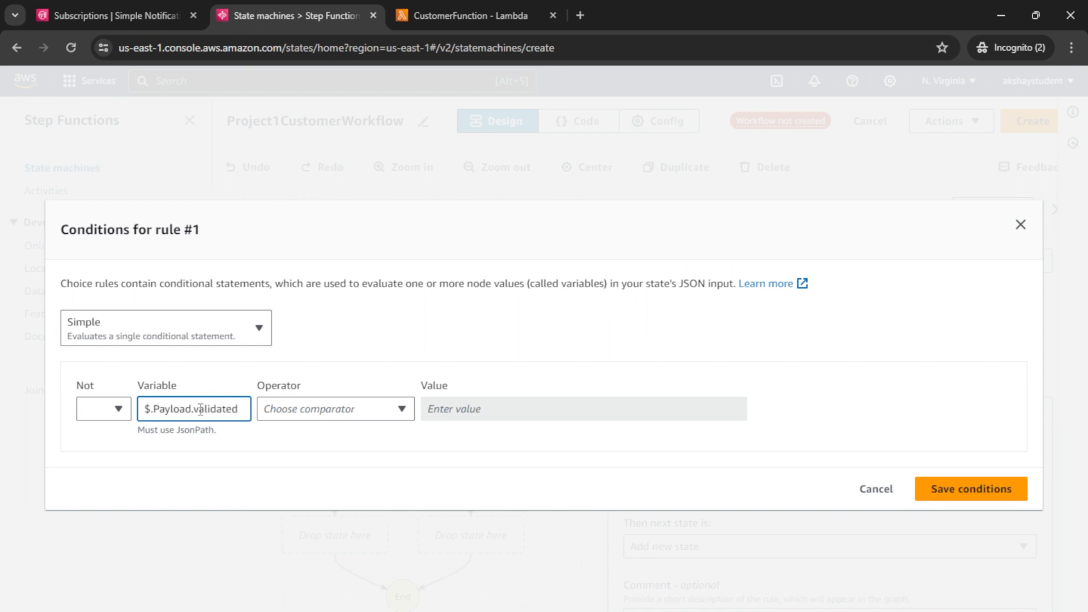
left_click_drag(192, 410, 235, 411)
Step: Compare it with is equal to Boolean constant true and save the condition
left_click(316, 413)
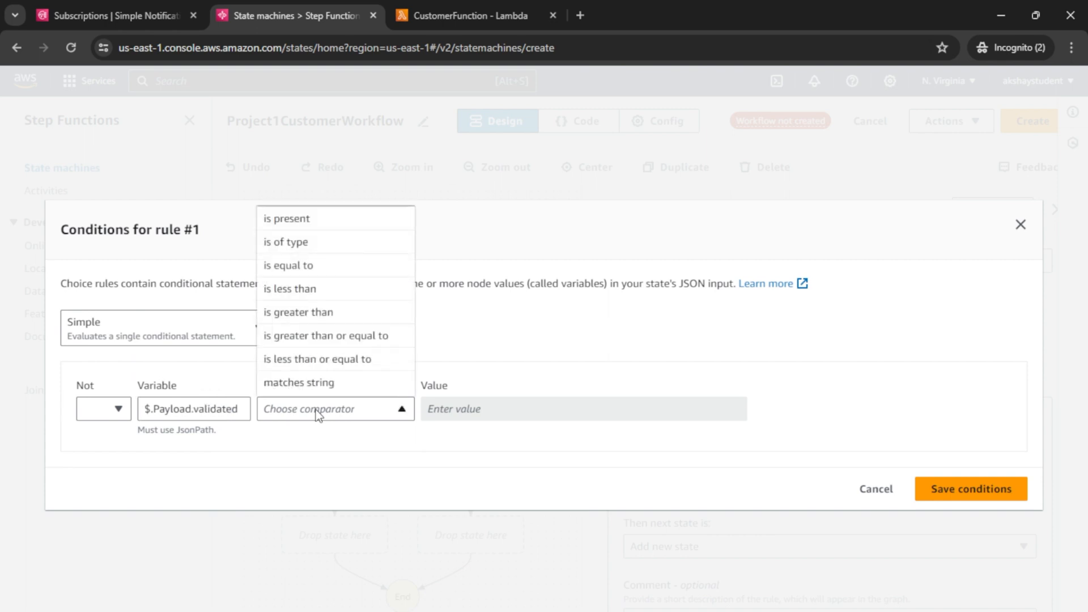
left_click(345, 273)
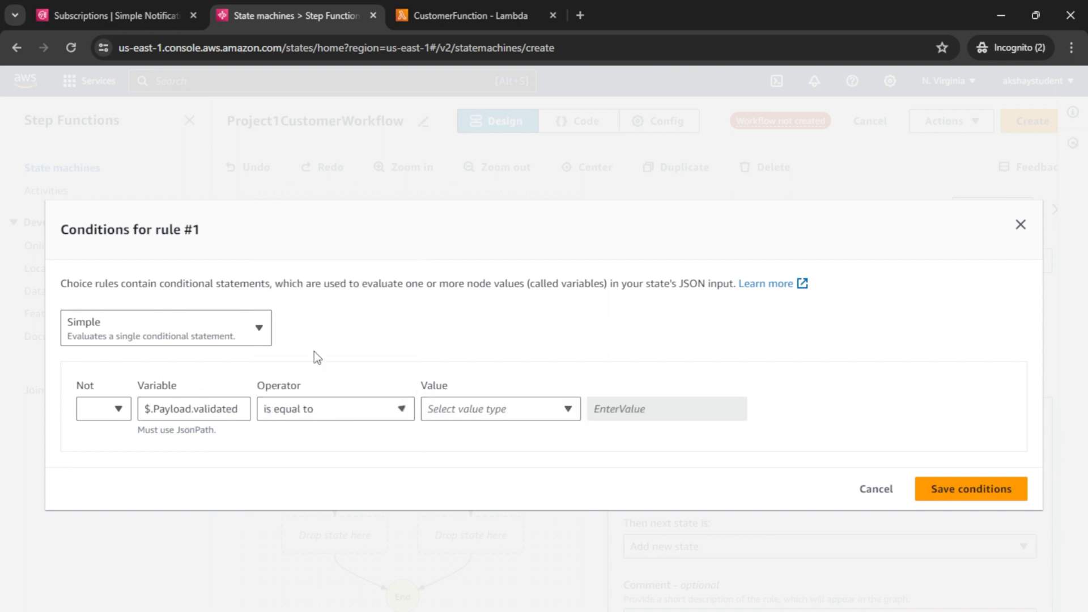
left_click(500, 409)
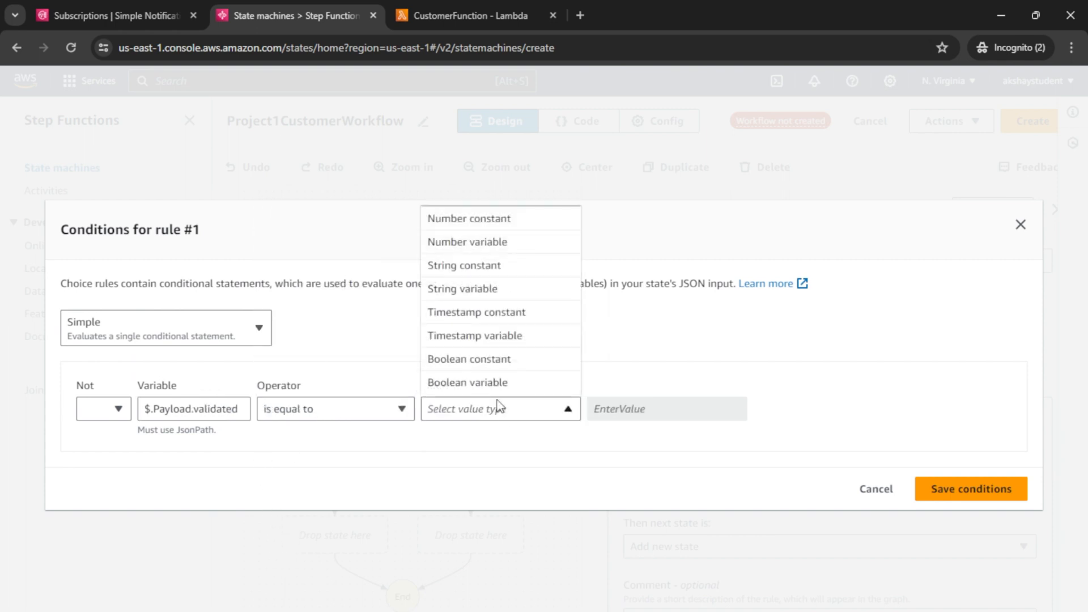
left_click(488, 360)
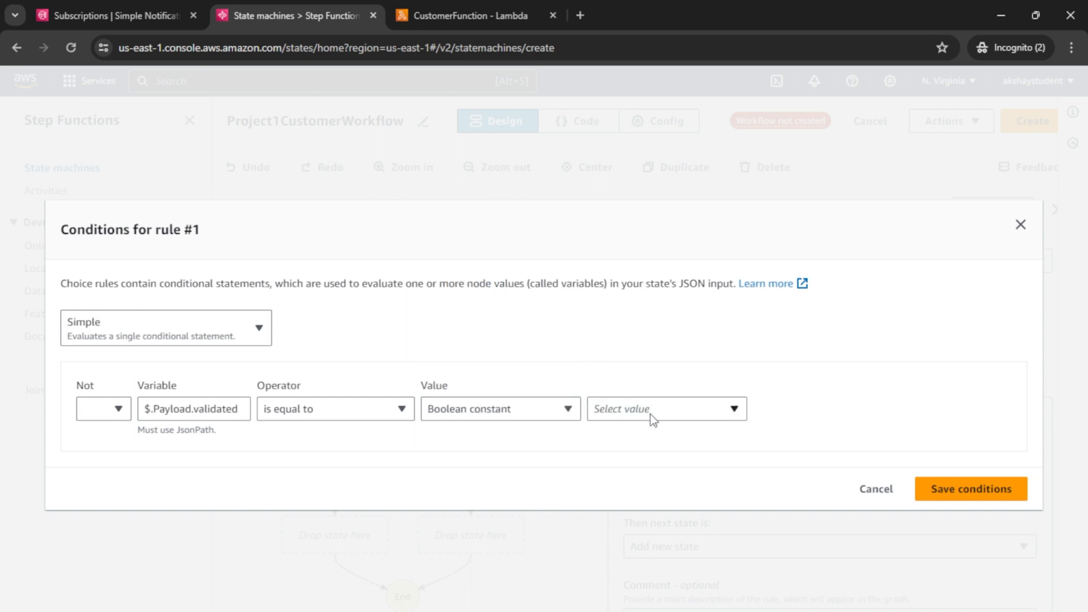
left_click(650, 414)
left_click(636, 434)
left_click_drag(154, 413, 145, 412)
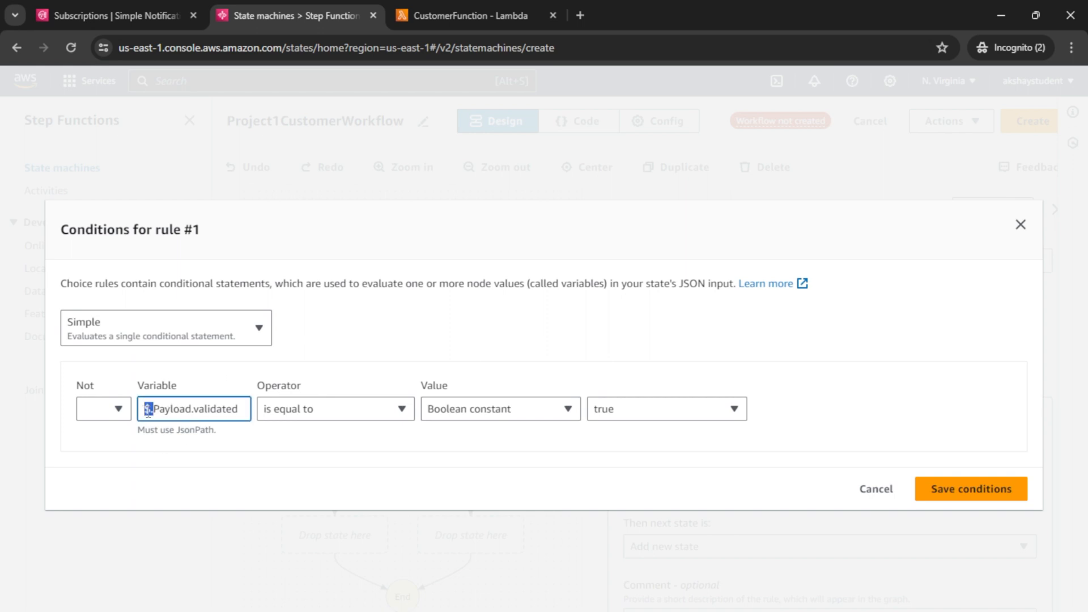
double_click(212, 409)
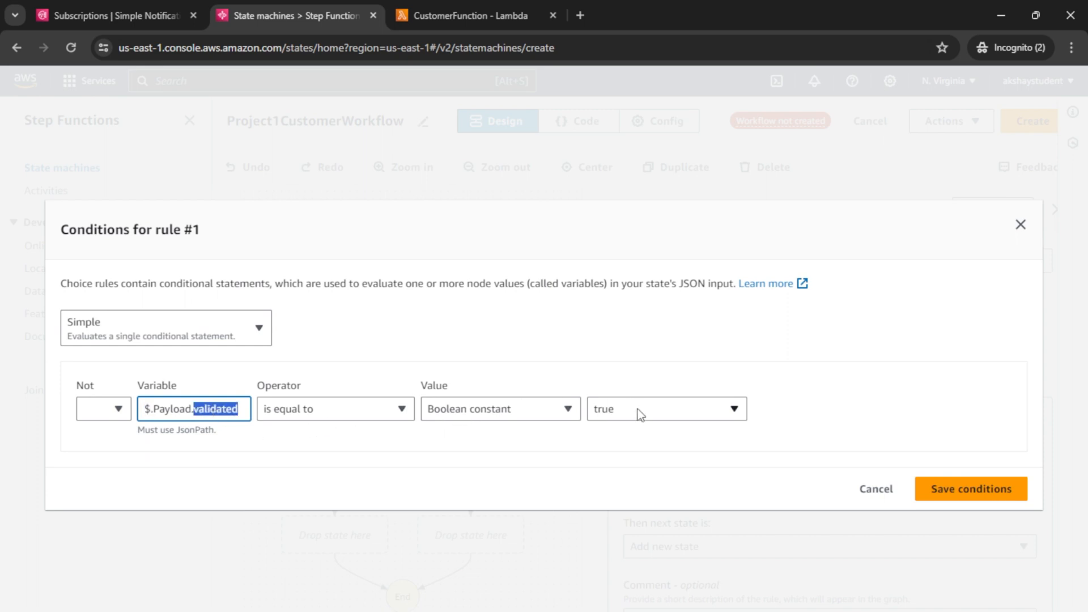
left_click(966, 488)
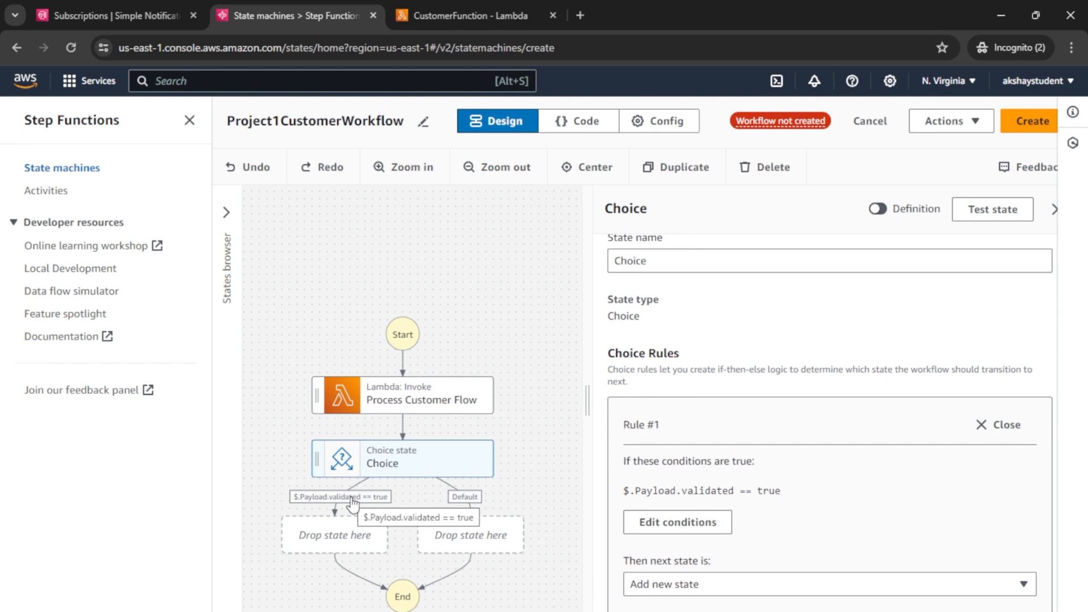
Step: Open the Default rule and view its default state list without choosing a state
left_click(468, 500)
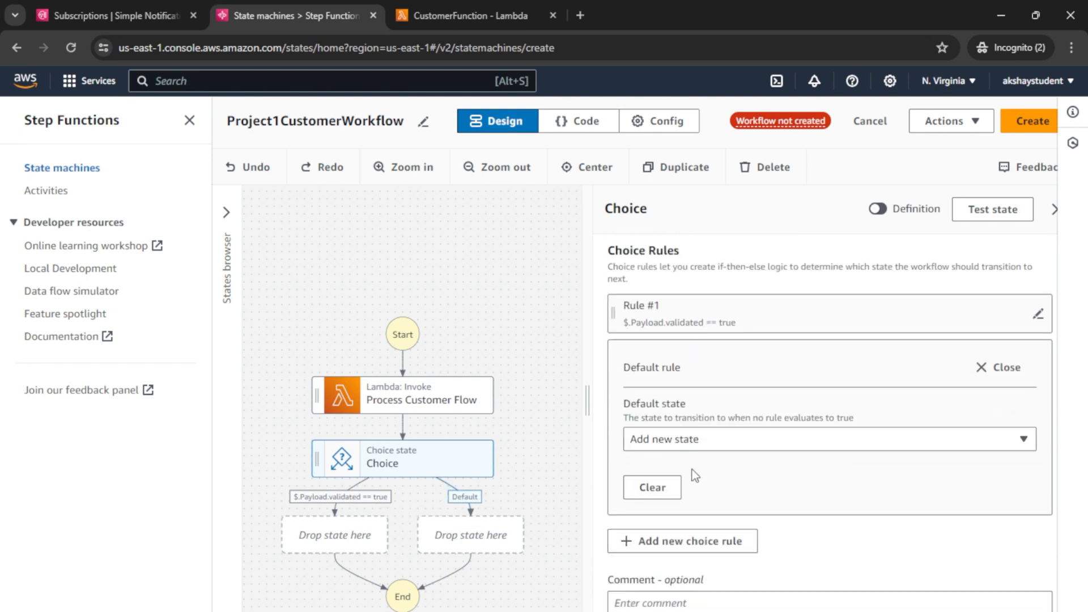
left_click(681, 444)
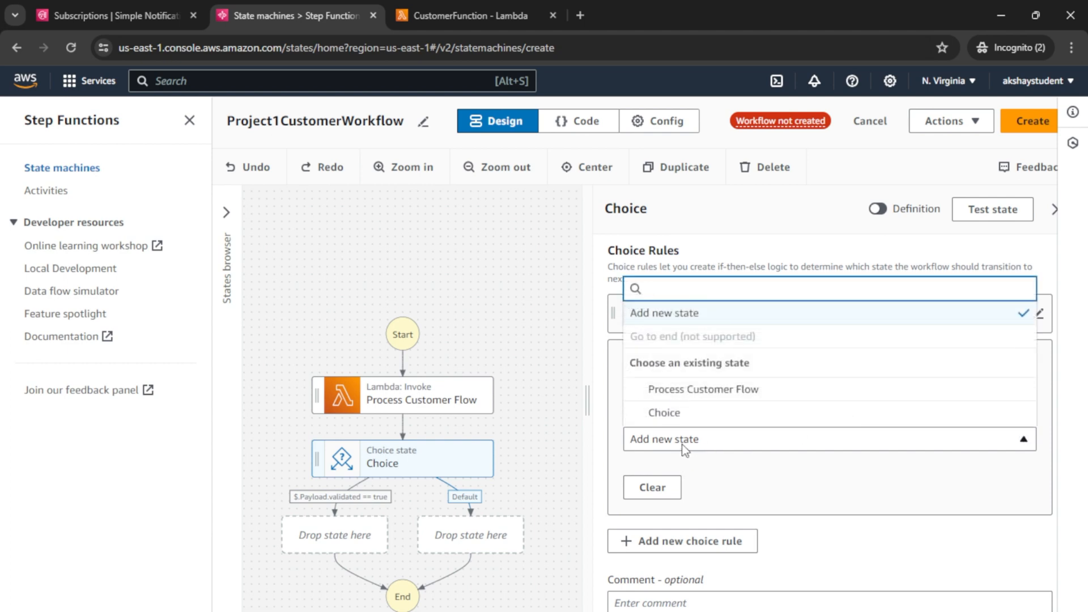
left_click(681, 445)
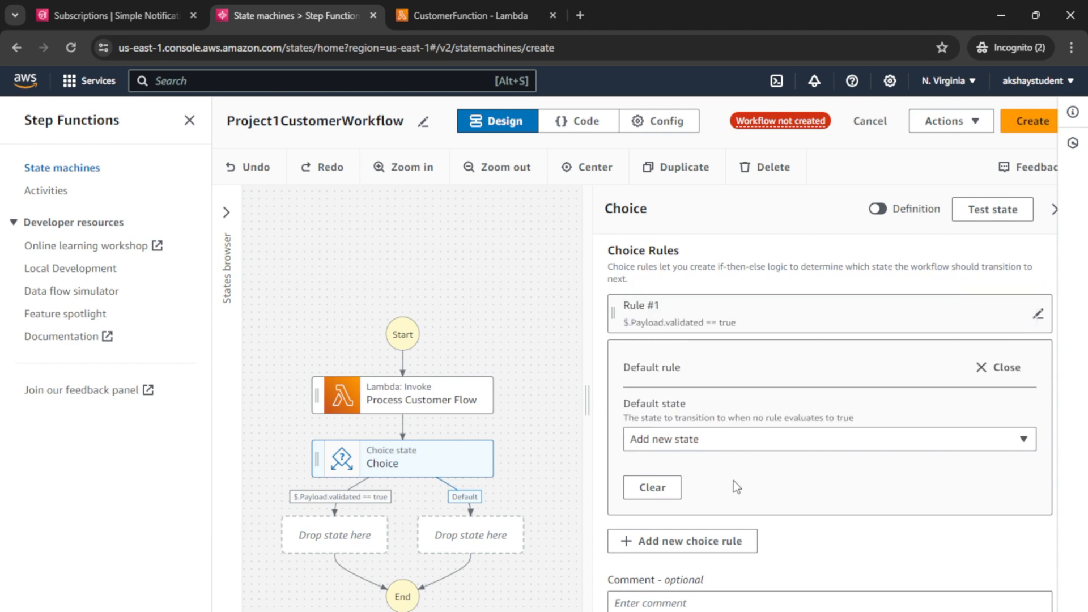
Step: Add a second choice rule and inspect Rule #2 alongside the default rule
left_click(681, 545)
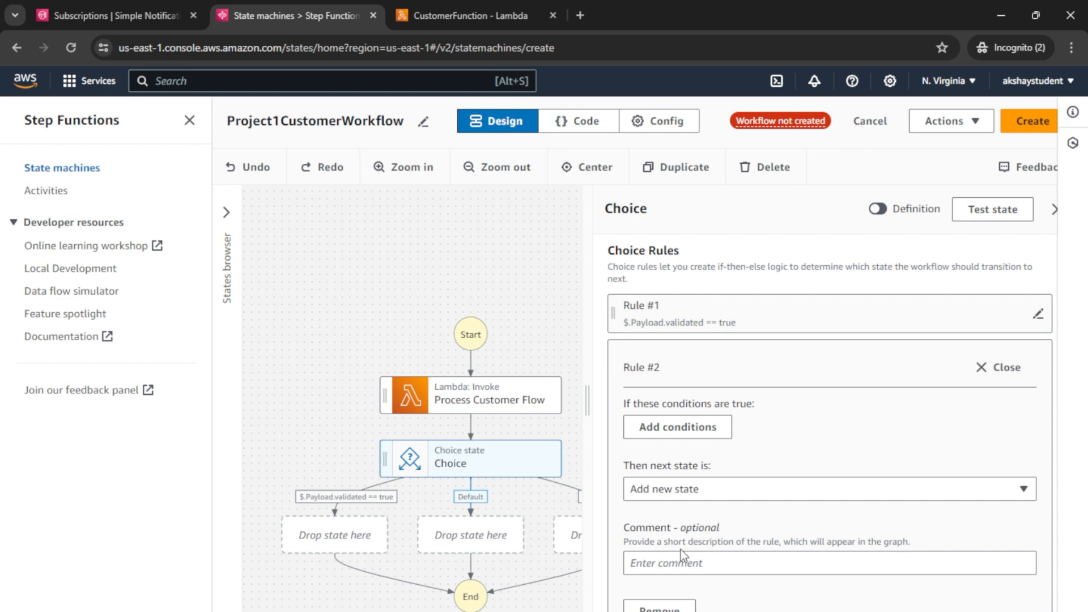
left_click_drag(296, 382, 261, 367)
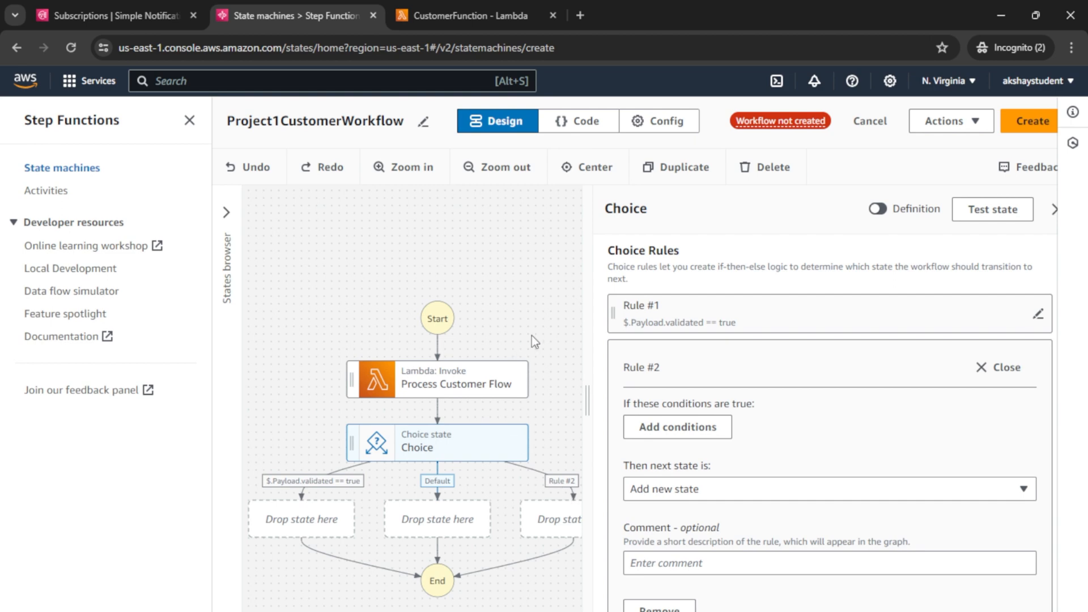
left_click(983, 383)
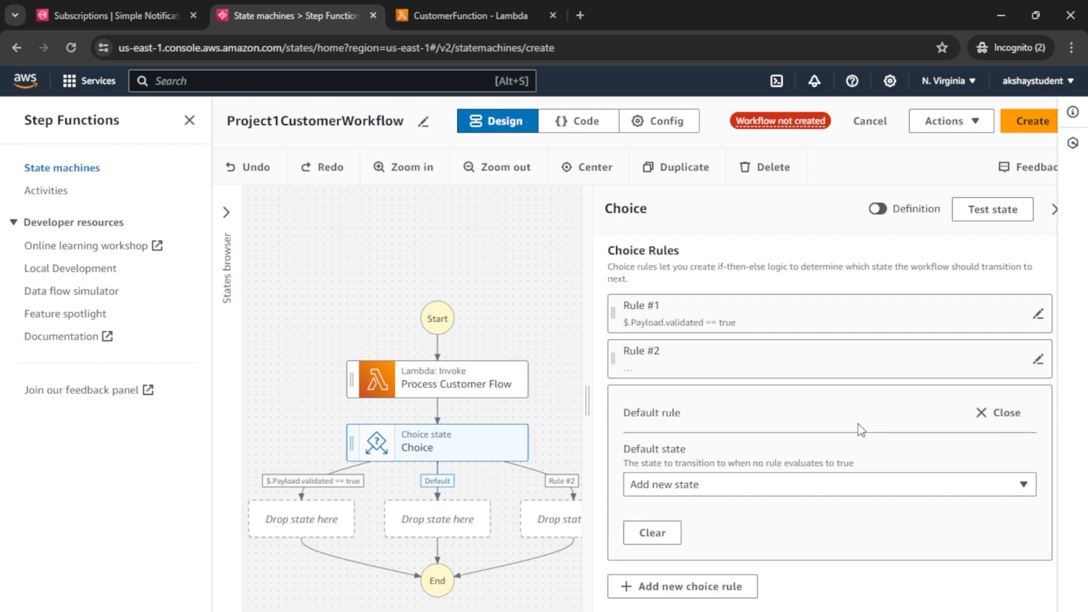
left_click(981, 414)
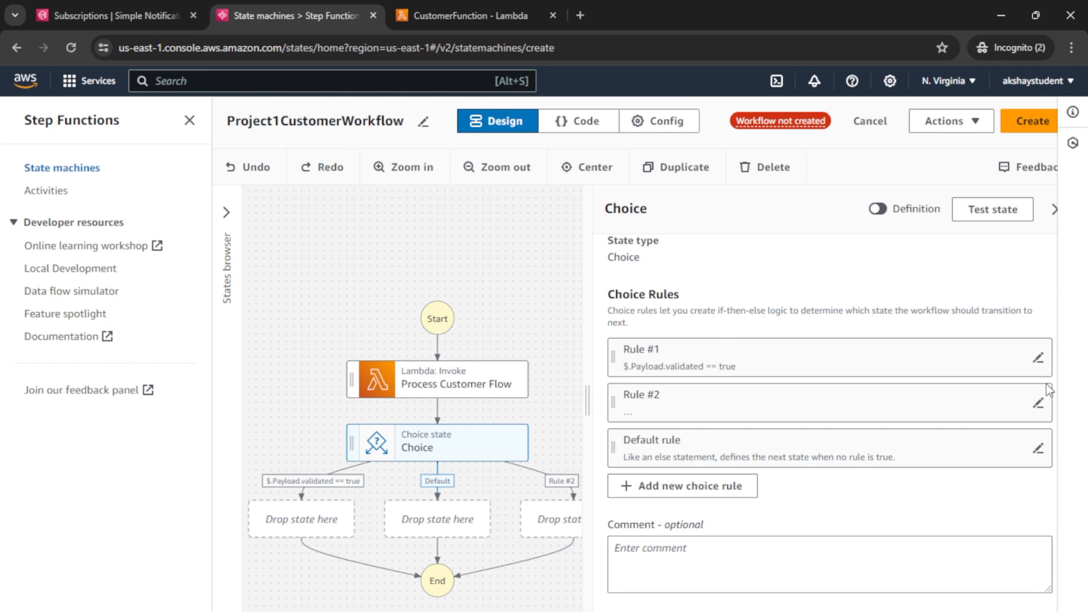
left_click(1038, 403)
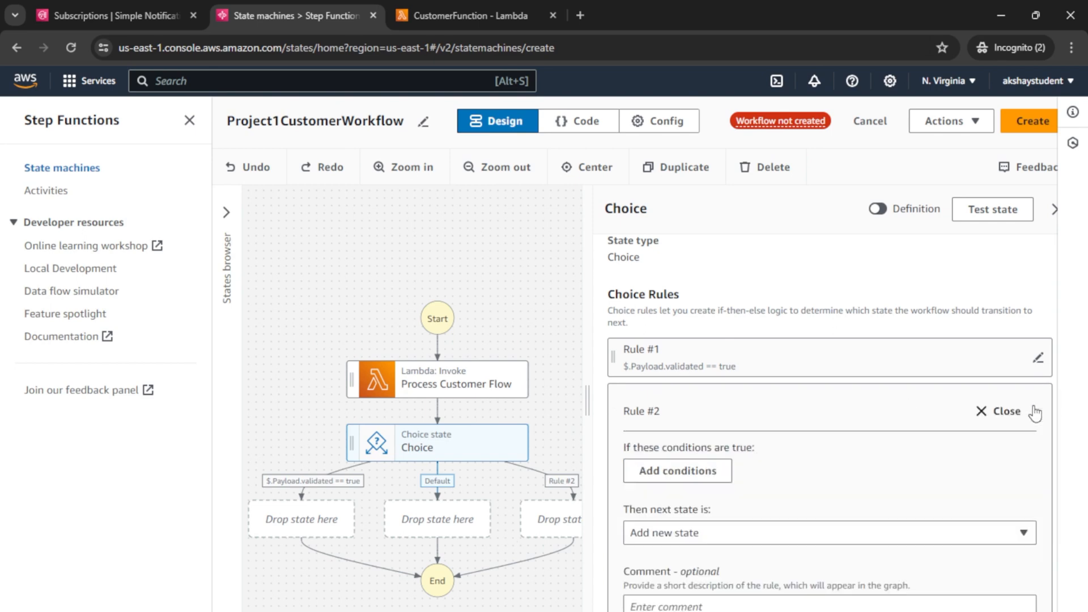
left_click(986, 411)
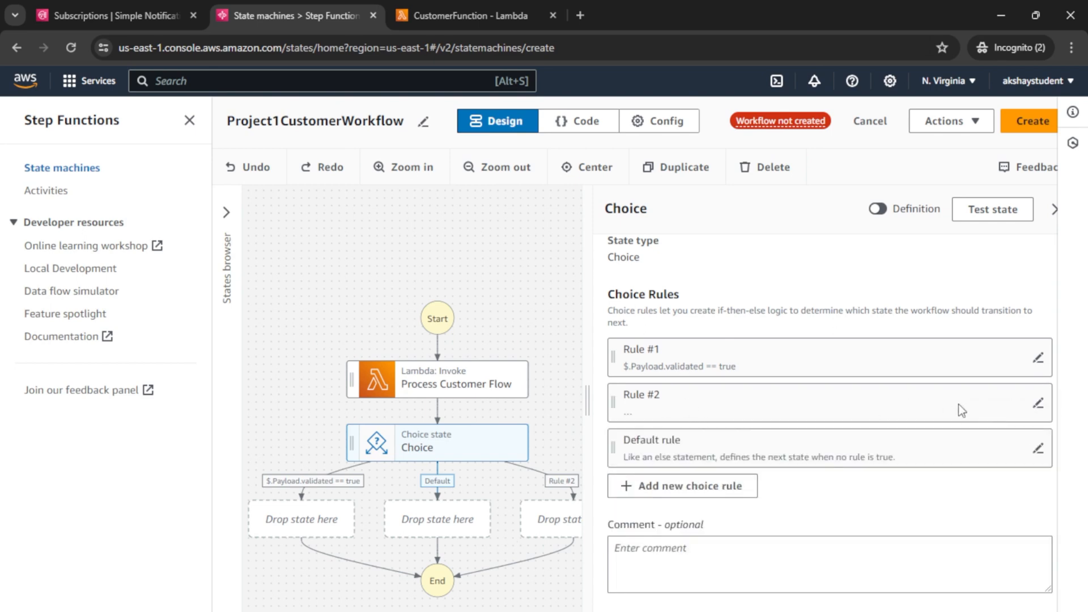
left_click(1038, 404)
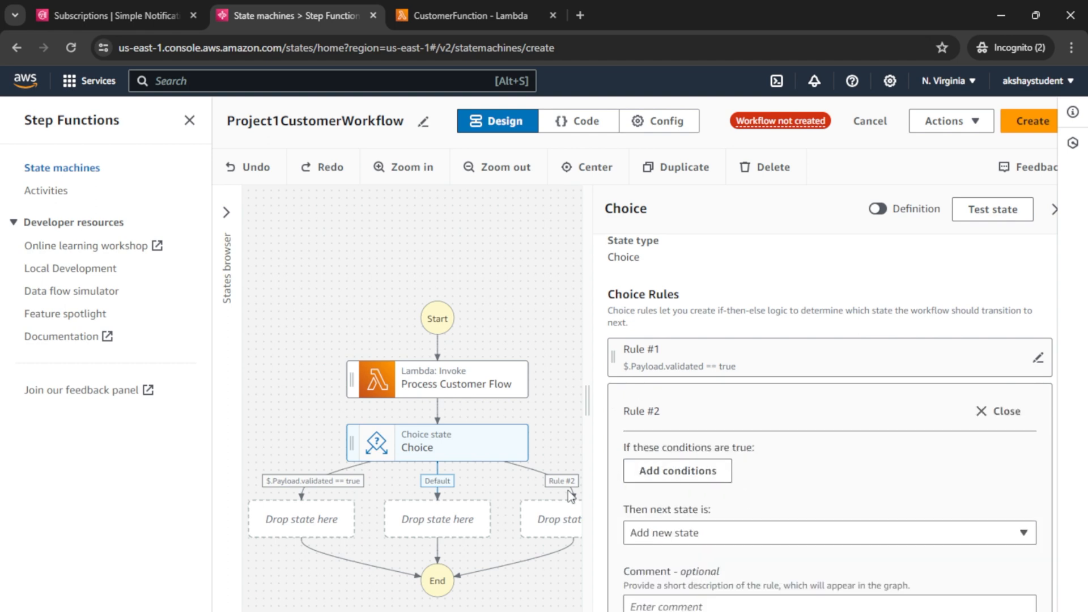
Step: Remove Rule #2, keeping Rule #1 and default, and switch to the Canva whiteboard
left_click(560, 522)
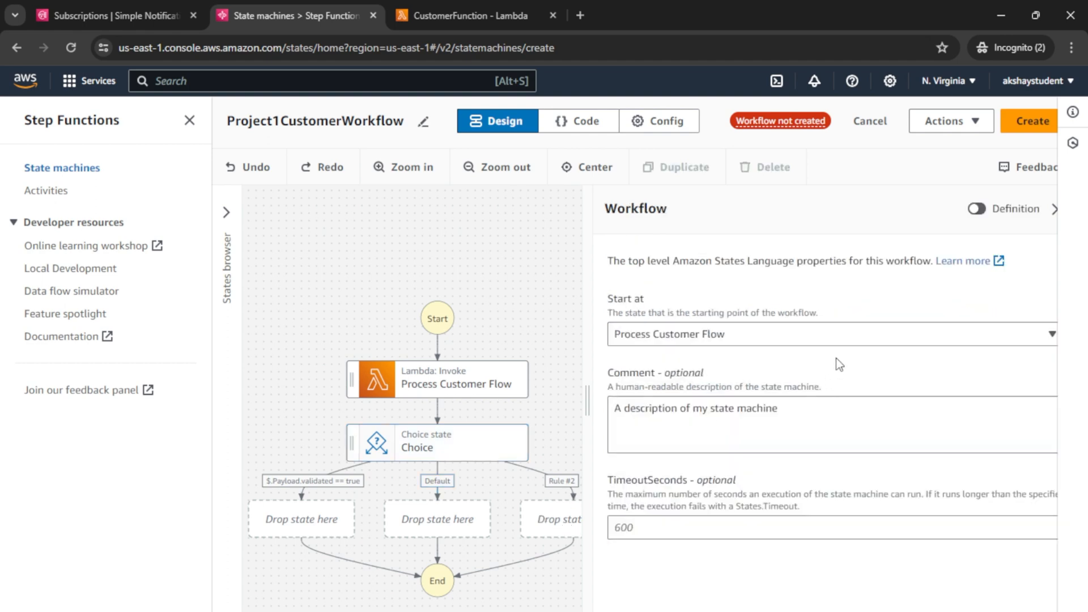
left_click(572, 484)
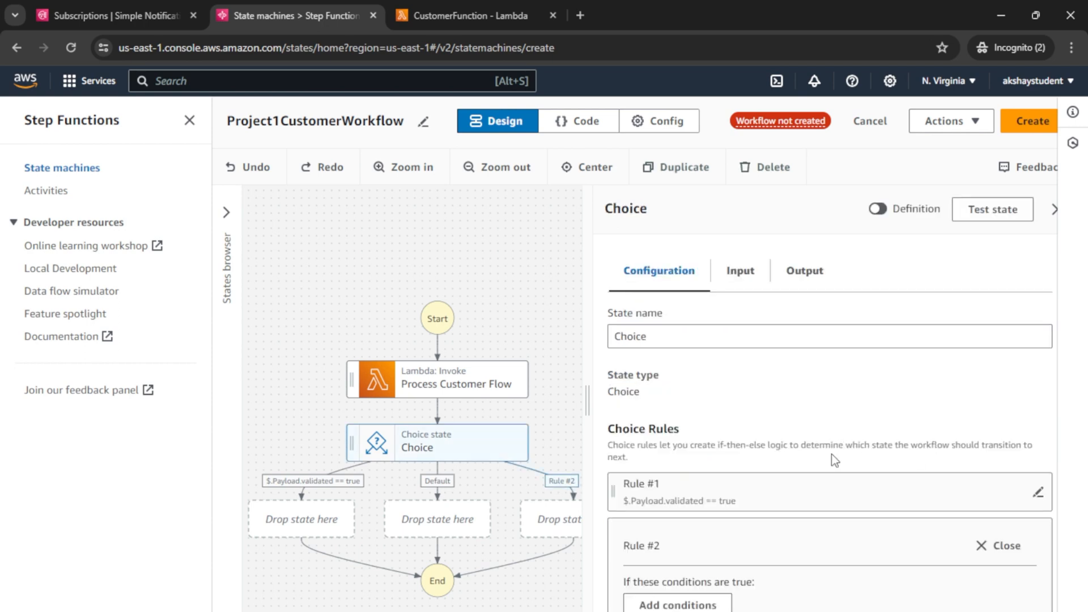
scroll(822, 471, "down", 5)
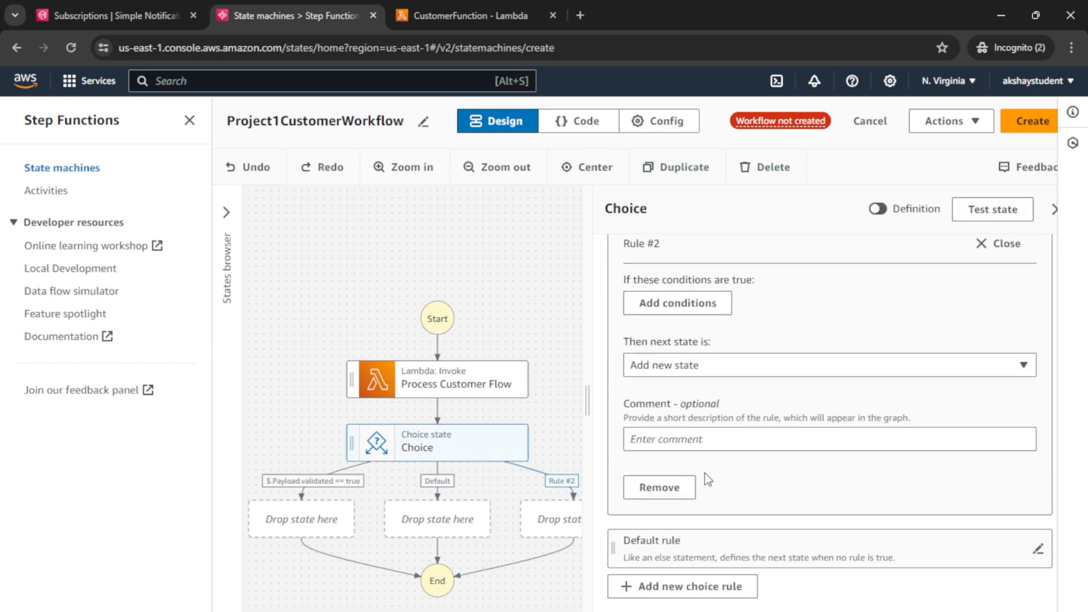
left_click(659, 487)
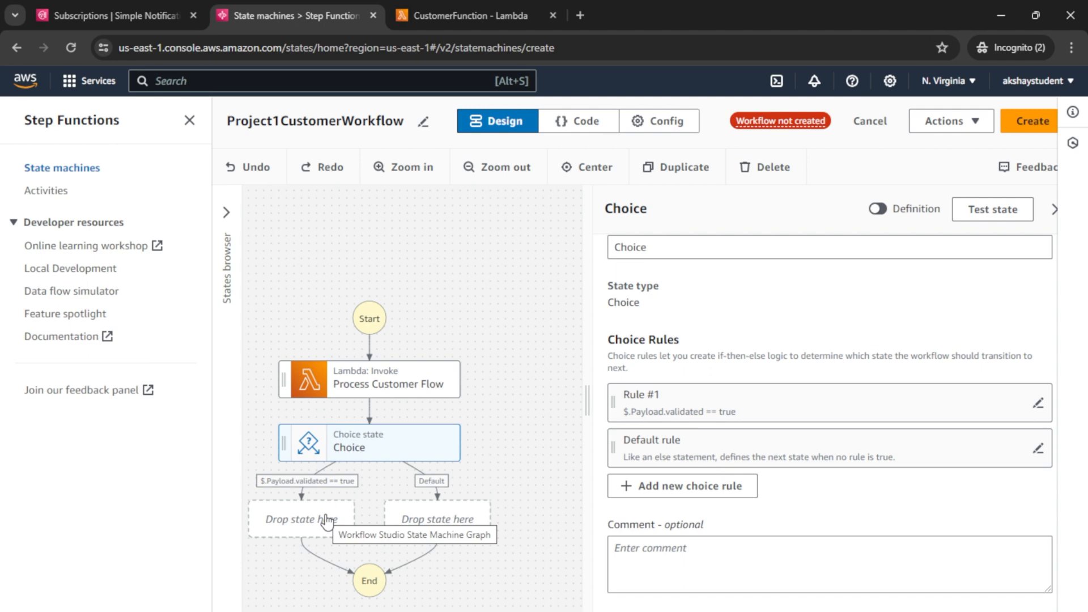
left_click(180, 607)
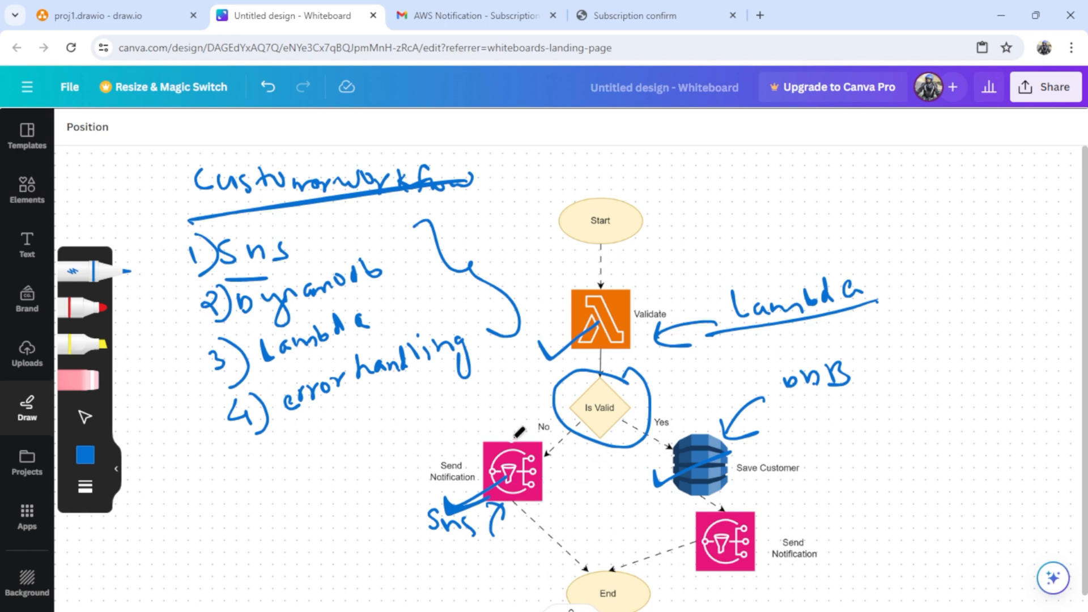
Step: Circle the left Send Notification and Save Customer icons and draw a tick beside each
mouse_move(503, 422)
left_mouse_down()
mouse_move(533, 552)
mouse_move(538, 420)
left_mouse_up()
mouse_move(728, 430)
left_mouse_down()
mouse_move(658, 460)
mouse_move(737, 434)
mouse_move(708, 436)
left_mouse_up()
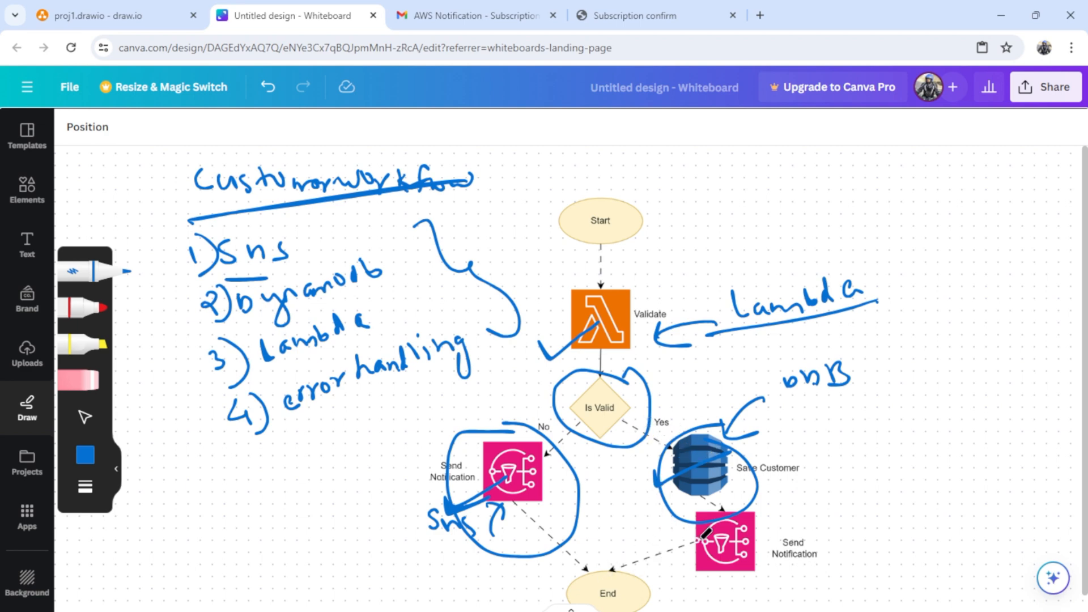
left_click_drag(770, 516, 793, 503)
left_click_drag(466, 421, 503, 404)
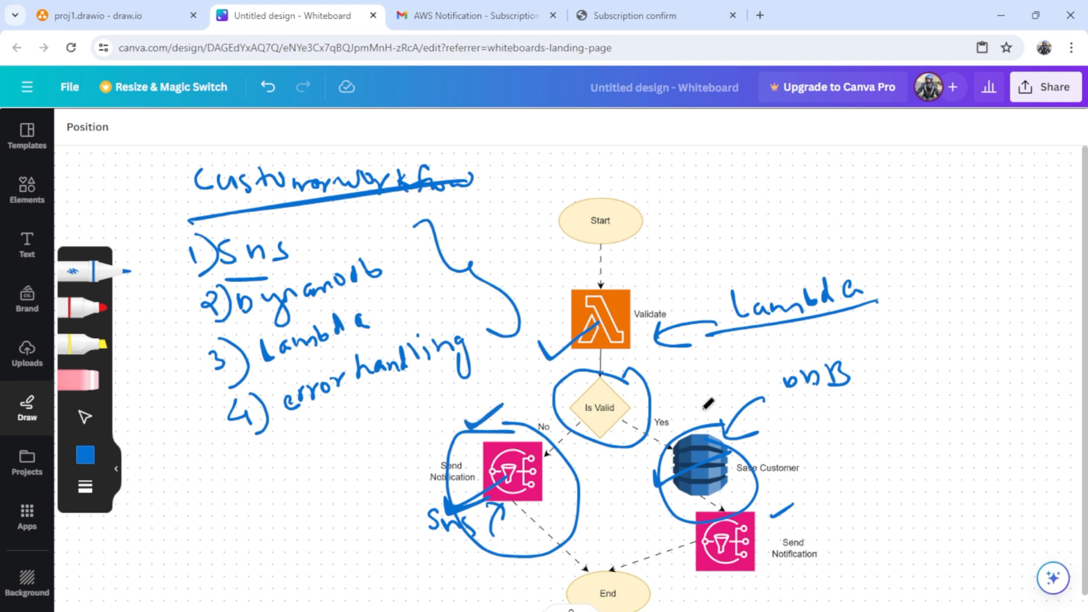